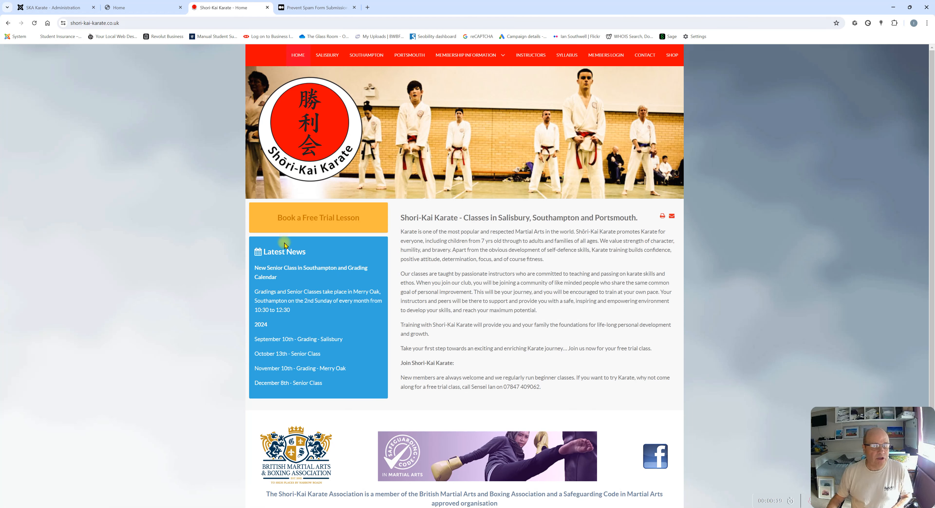
Compare the new SKA and old Shori-Kai home pages, check the trial form's dojo choices, then go to admin login
click(150, 10)
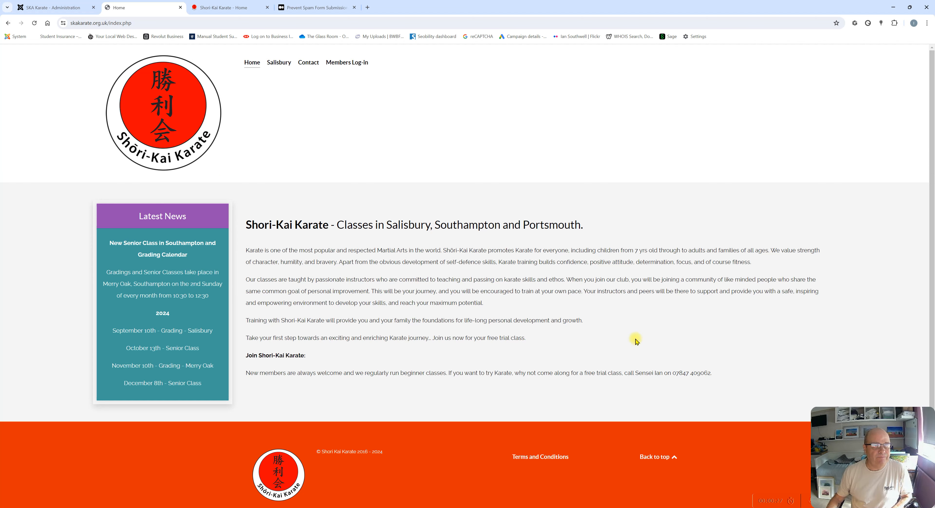
click(210, 8)
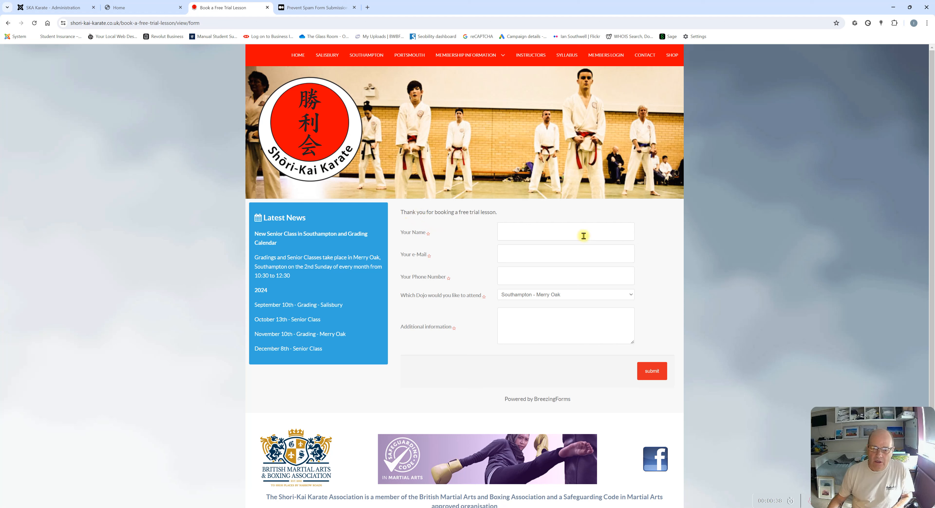
click(516, 298)
click(516, 298)
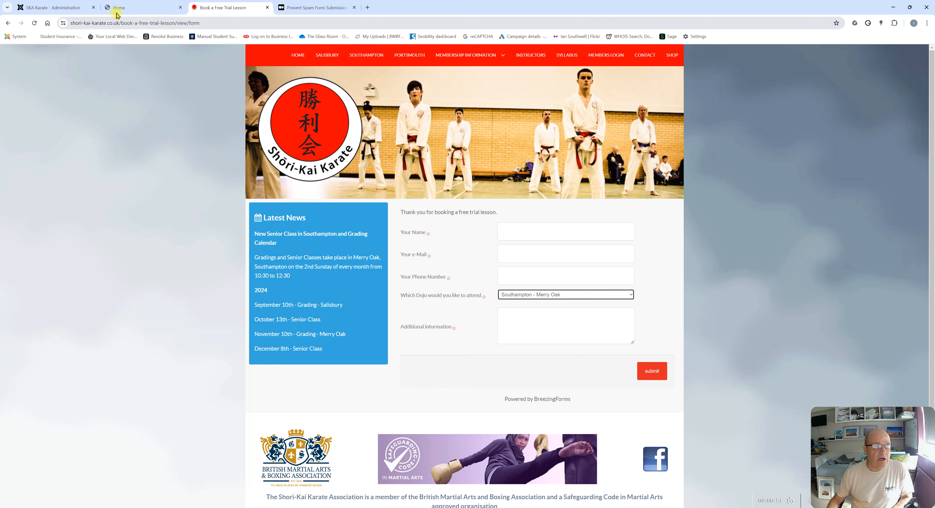
click(55, 9)
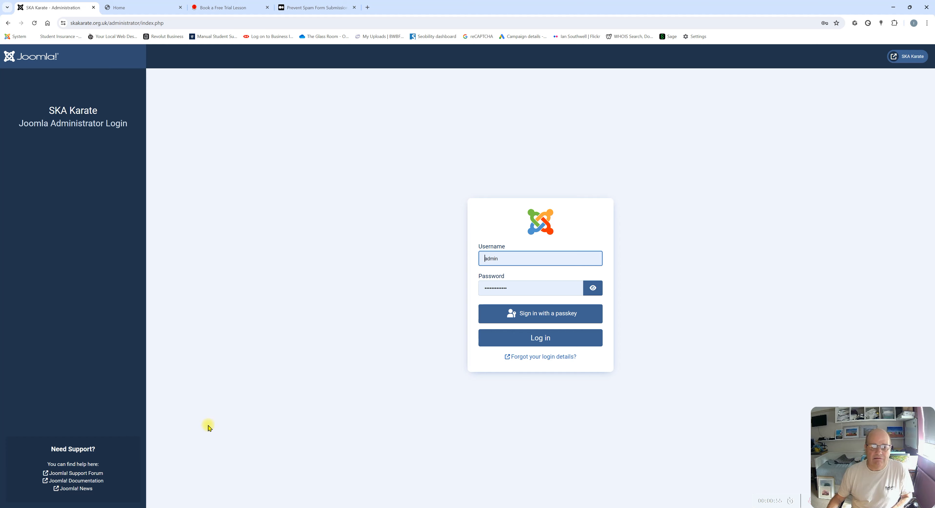
Log in to the SKA Karate administrator and go to System > Install Extensions
click(539, 338)
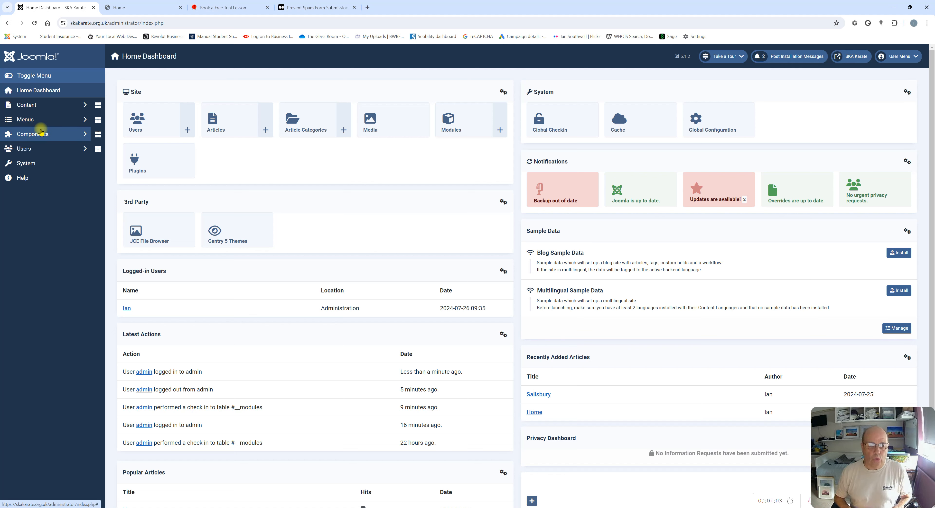
click(41, 133)
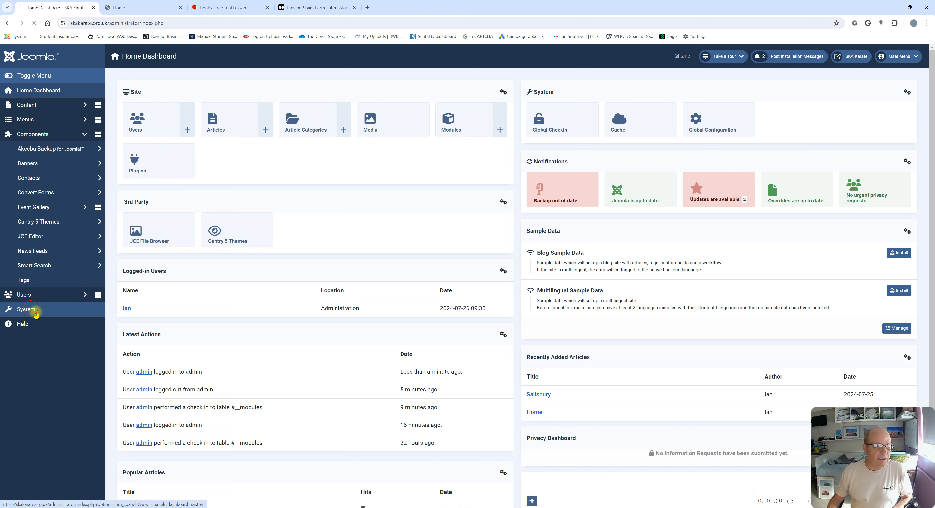
click(31, 311)
click(138, 148)
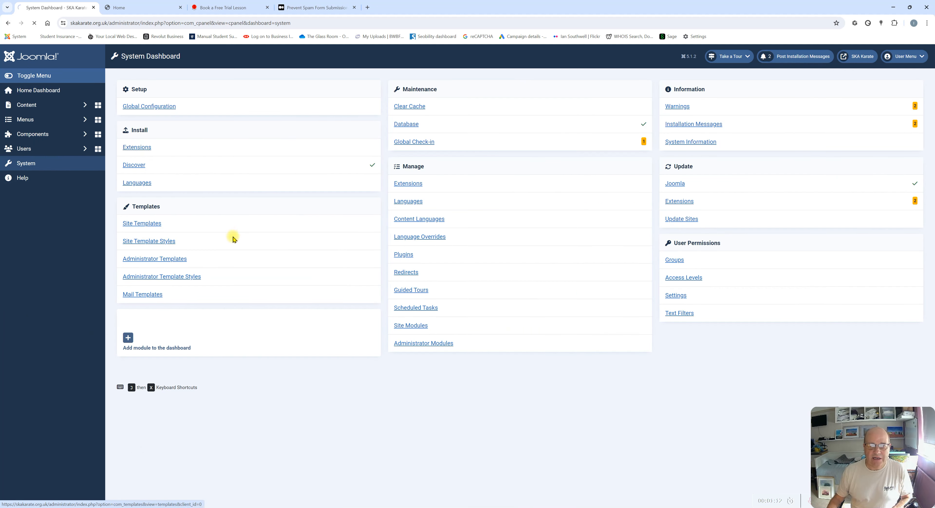
Search the Install from Web directory for 'convert forms'
click(318, 109)
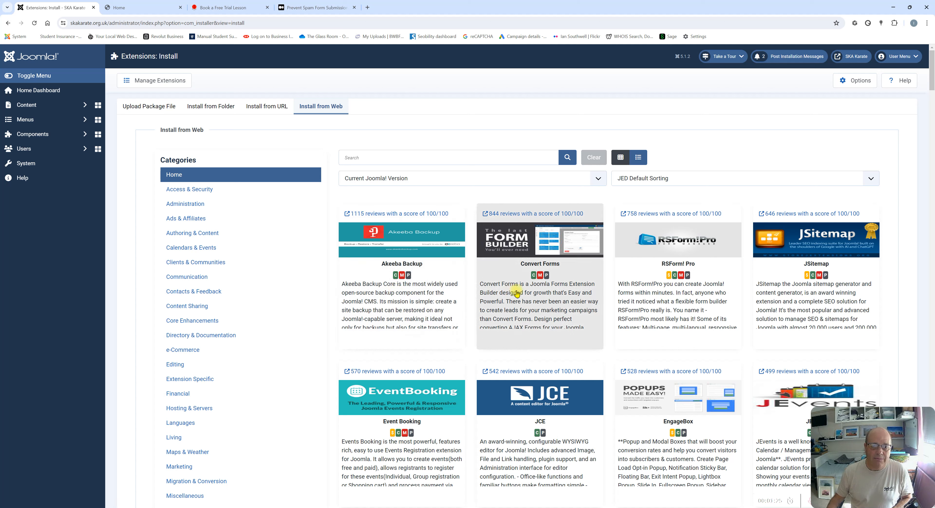
click(391, 156)
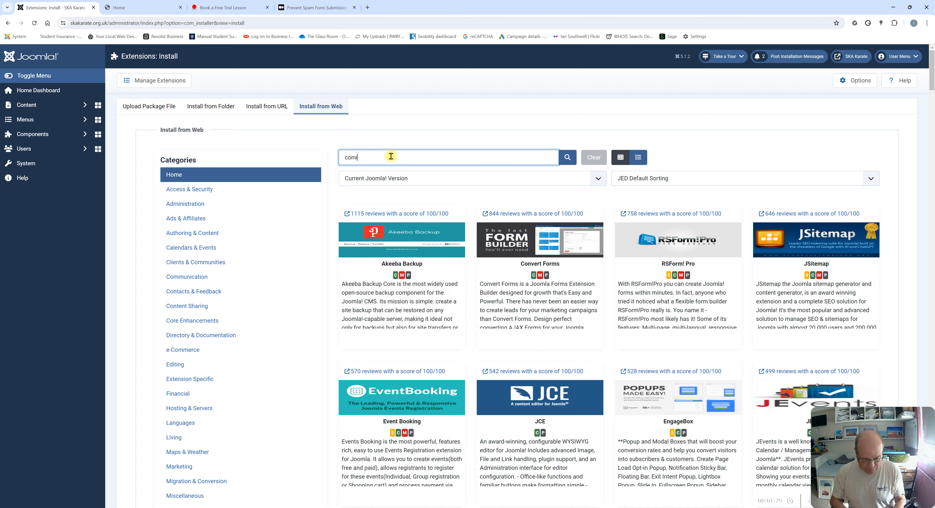
text(convert forms)
key(Return)
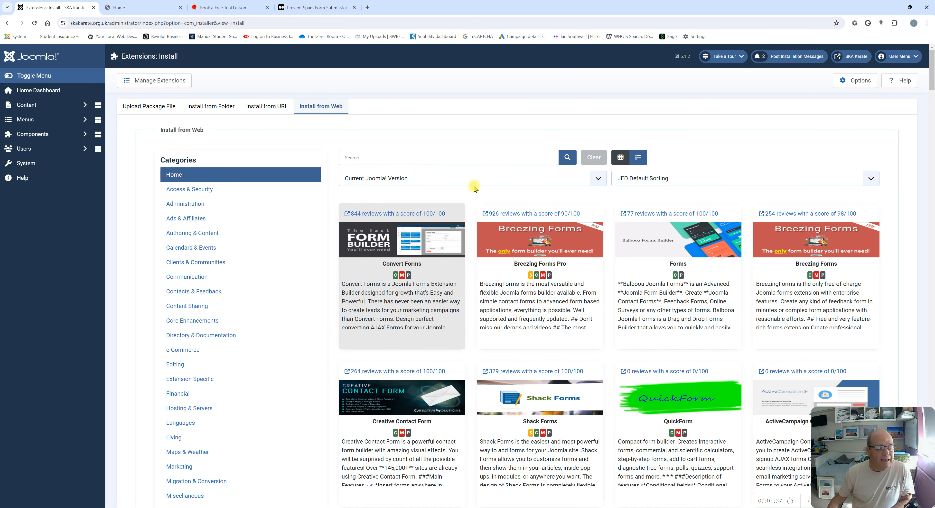
Read the Convert Forms details page and expand the installed Components list
click(415, 308)
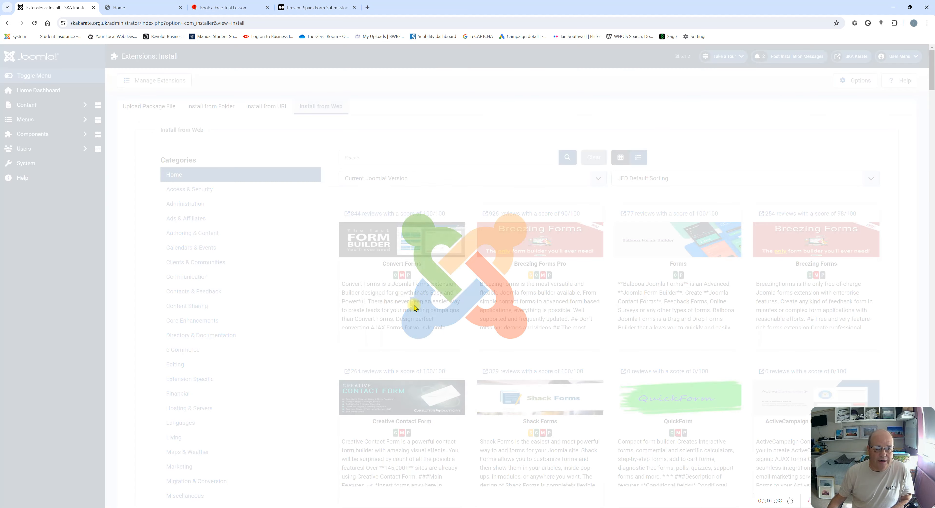
scroll(365, 268, down, 10)
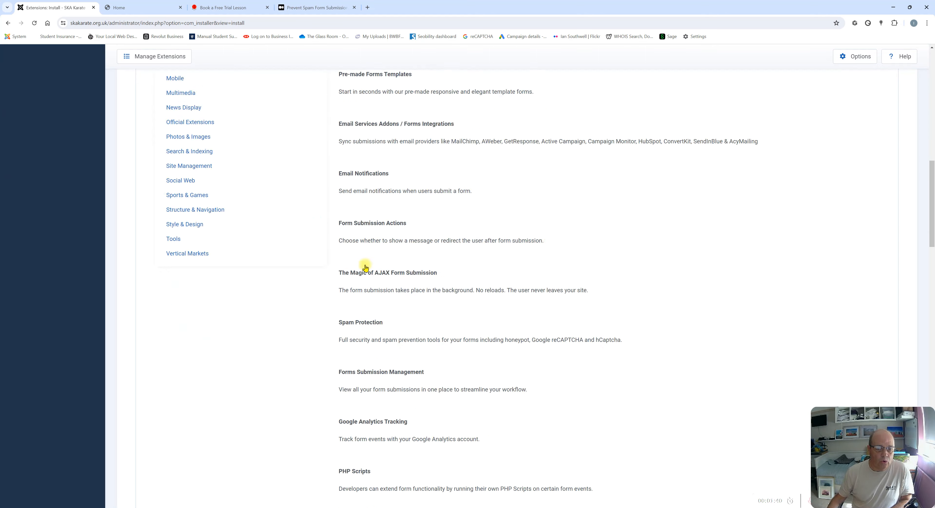
scroll(365, 268, down, 10)
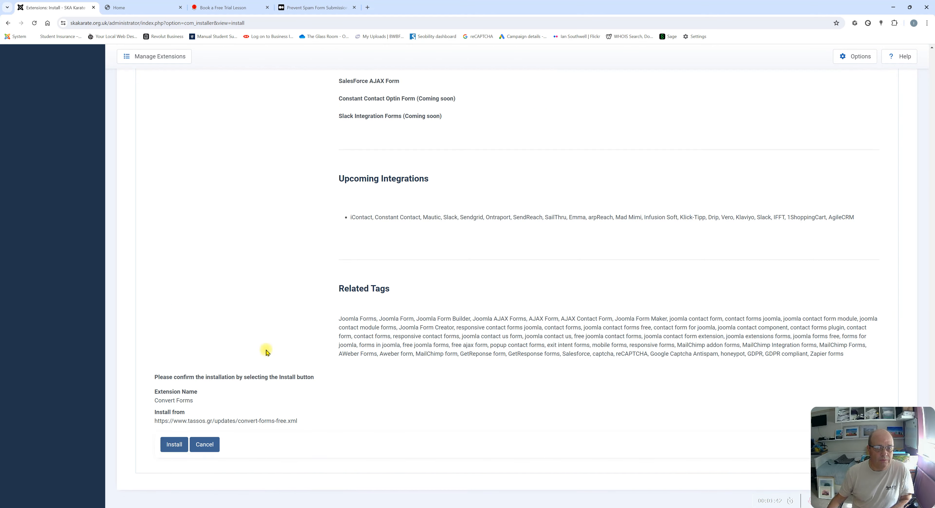
scroll(312, 290, up, 20)
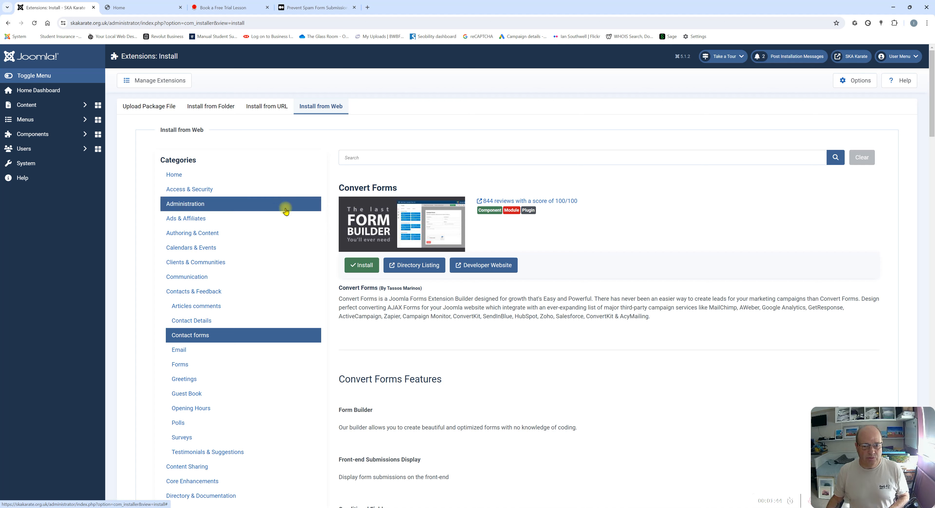
click(33, 136)
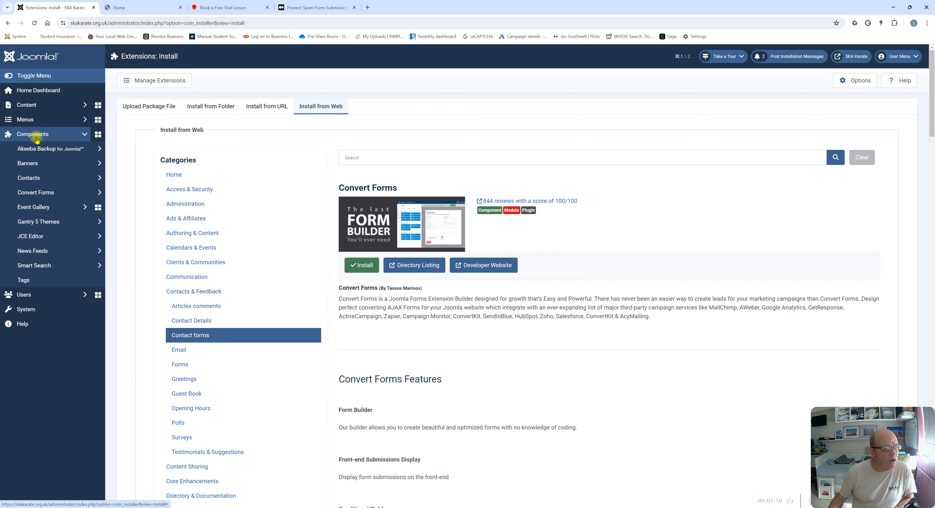
Open Convert Forms, glance at the new-form template library, then view the Campaigns list
click(33, 196)
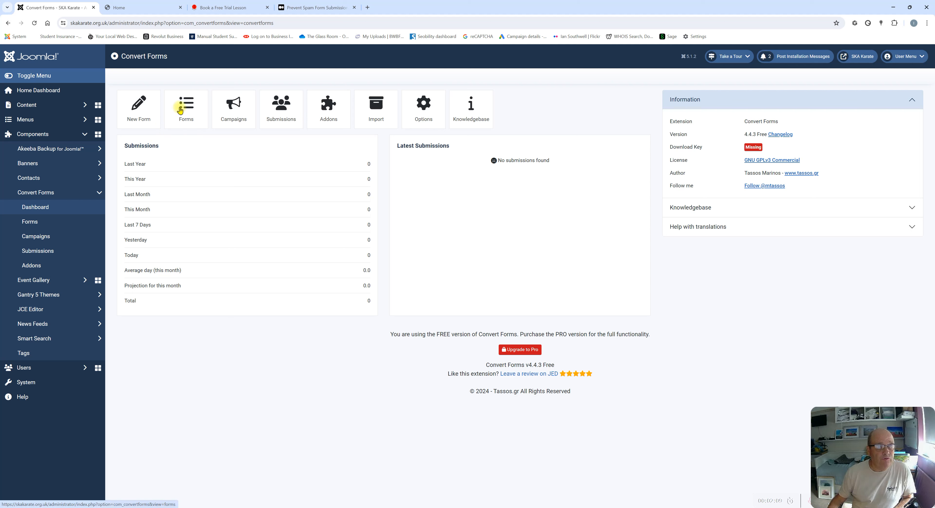
click(133, 108)
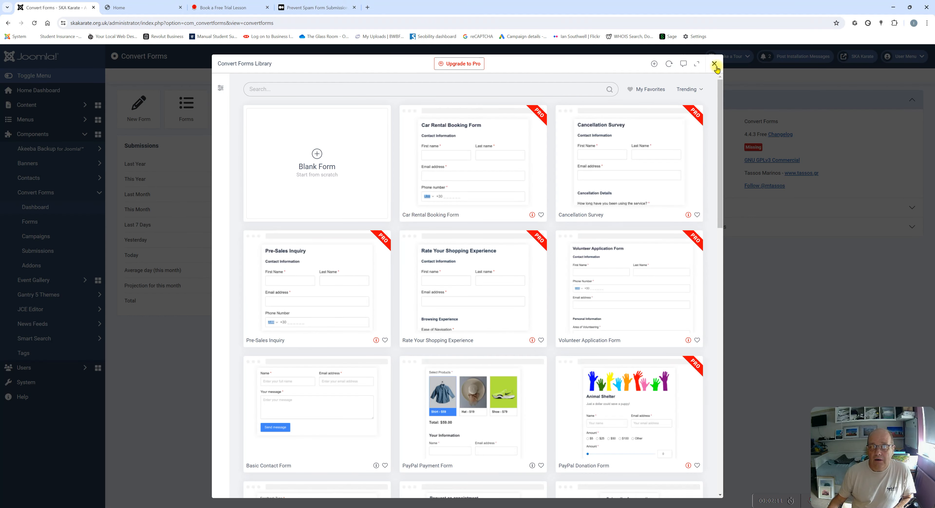
click(714, 64)
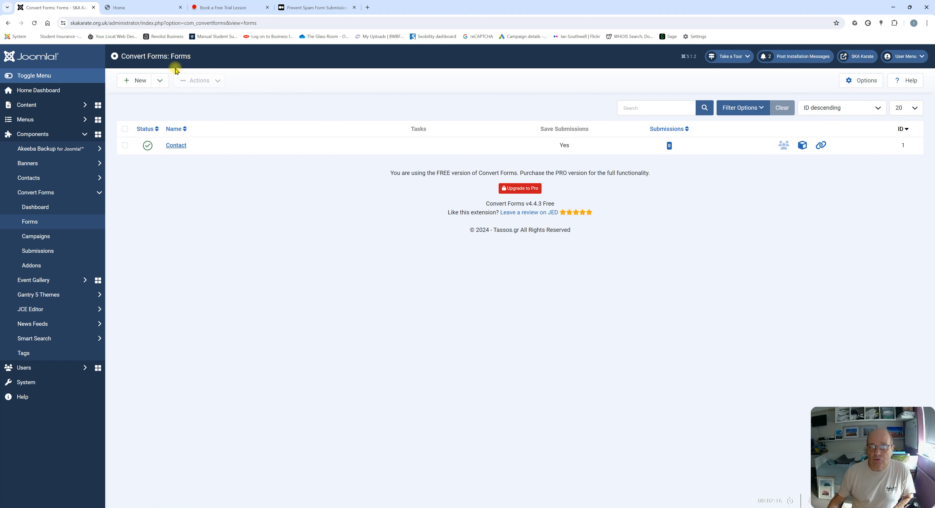
click(8, 22)
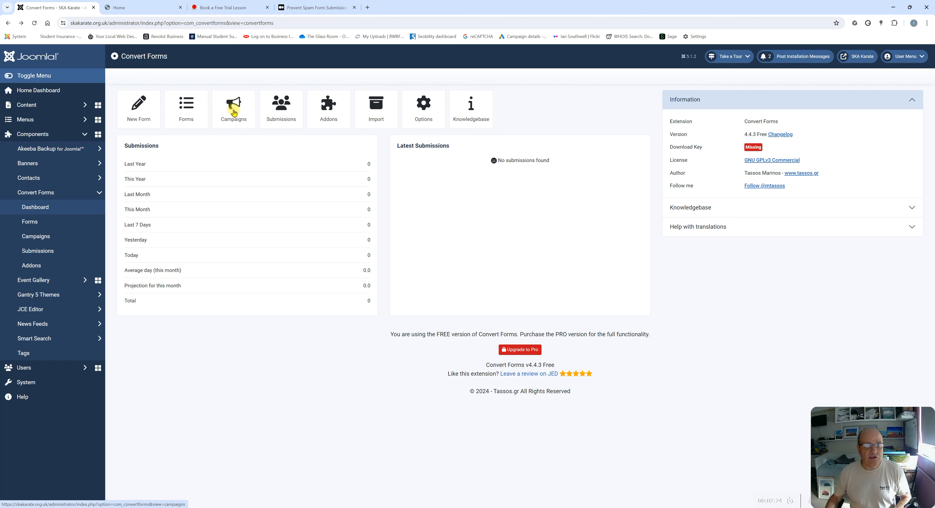
click(234, 114)
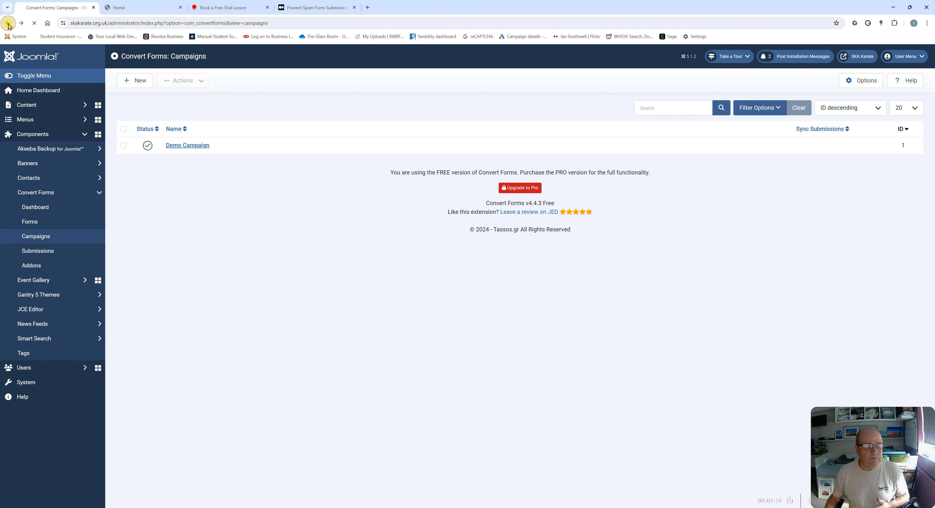
Review the Submissions list's form, period and status filters without changing them, then go back to the dashboard
click(287, 116)
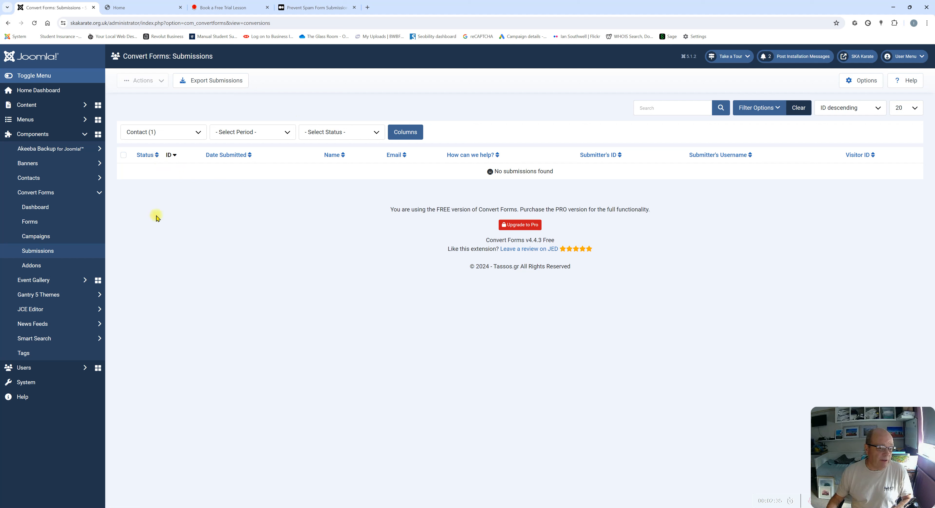
click(197, 132)
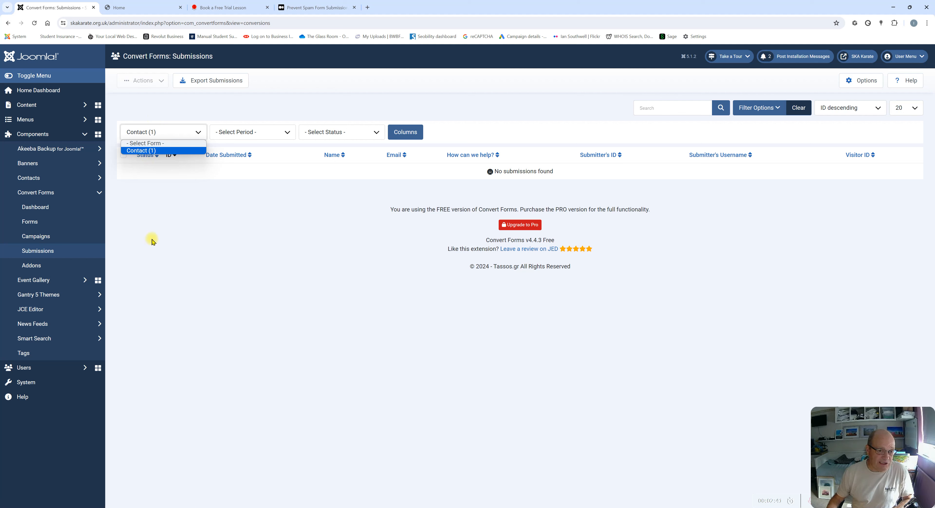
click(286, 131)
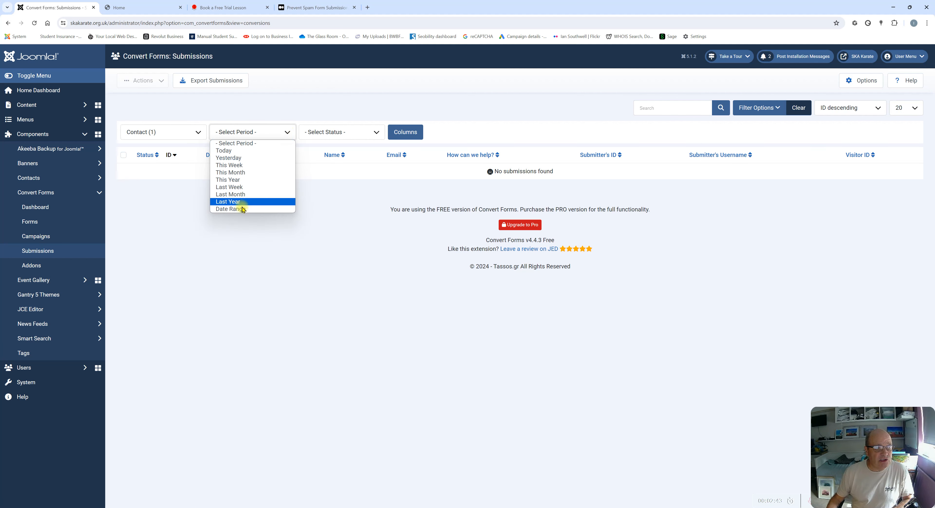
click(356, 135)
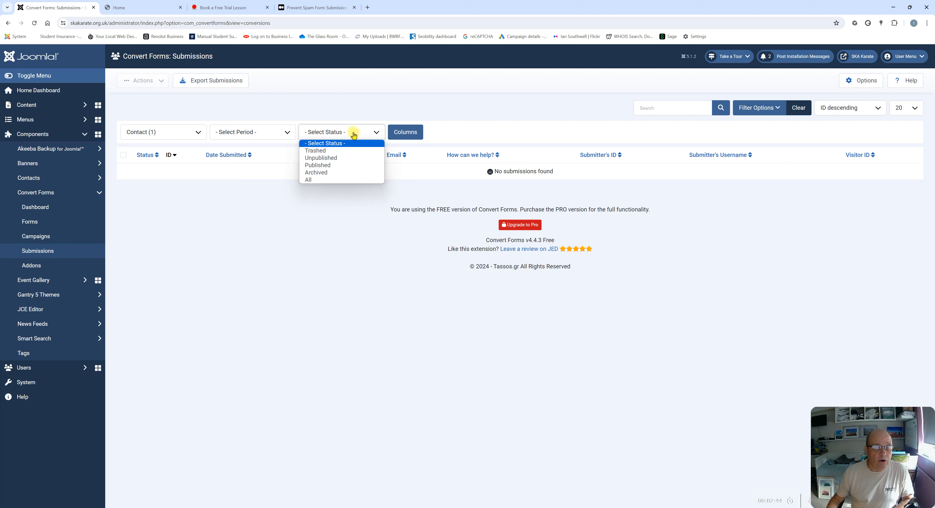
click(303, 119)
click(286, 131)
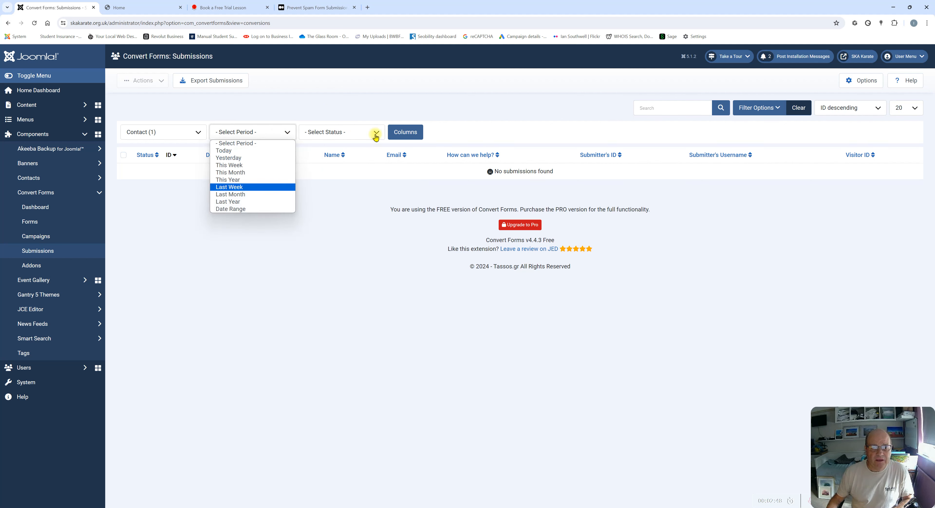
click(457, 105)
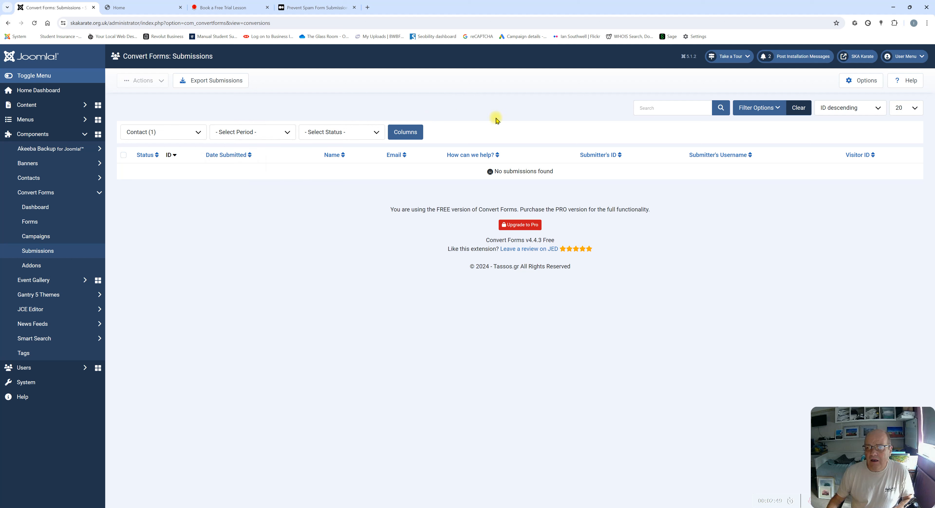
click(375, 136)
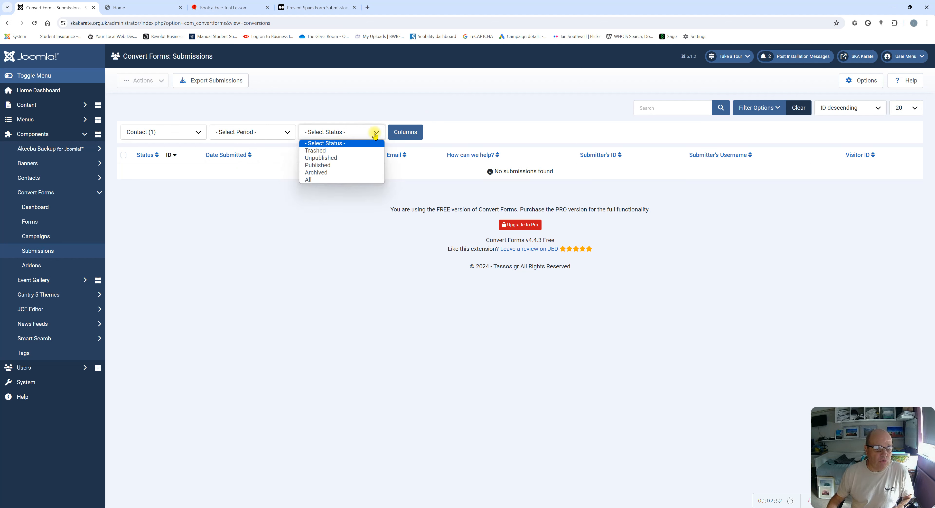
click(454, 109)
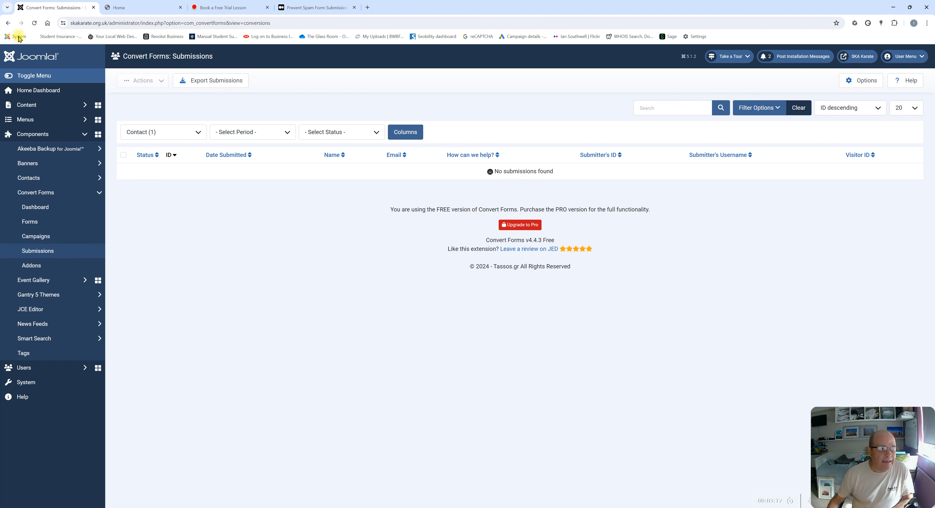
click(13, 23)
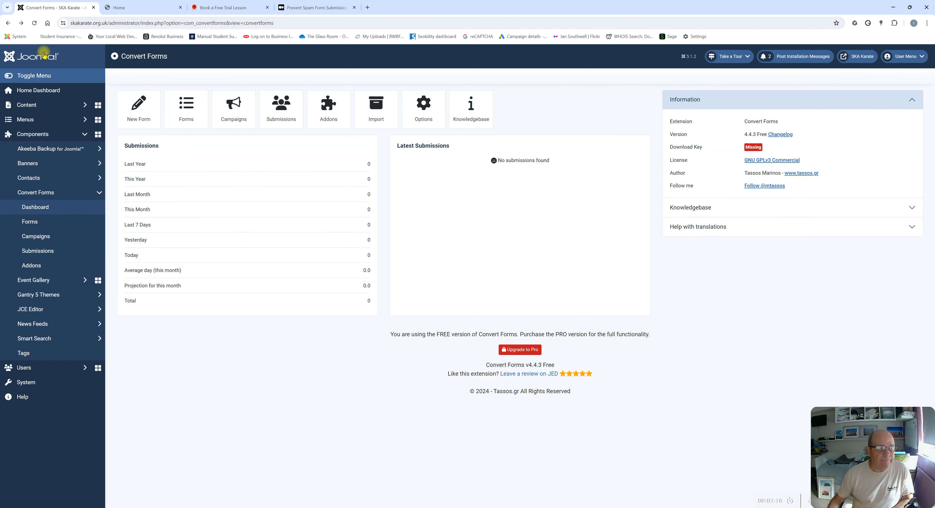
Browse the Convert Forms Addons page, then return to the Convert Forms Dashboard
click(328, 107)
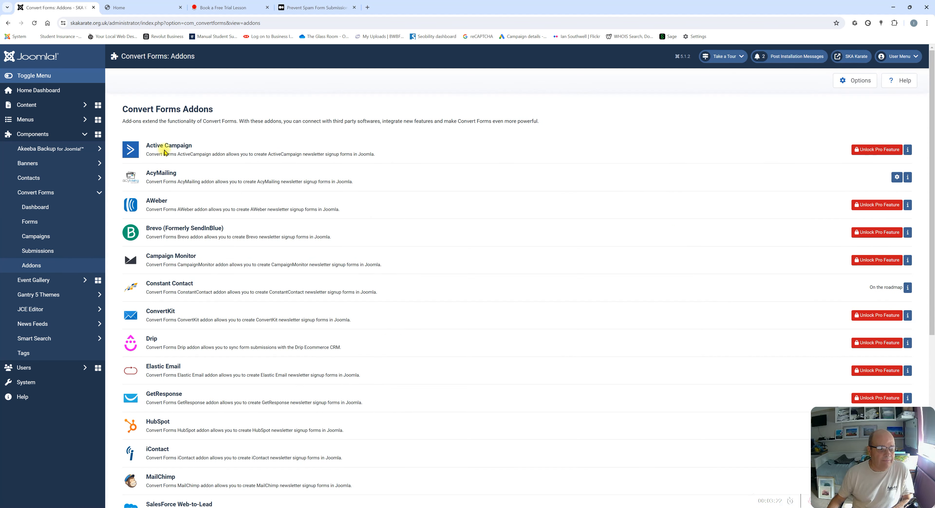
scroll(150, 450, down, 6)
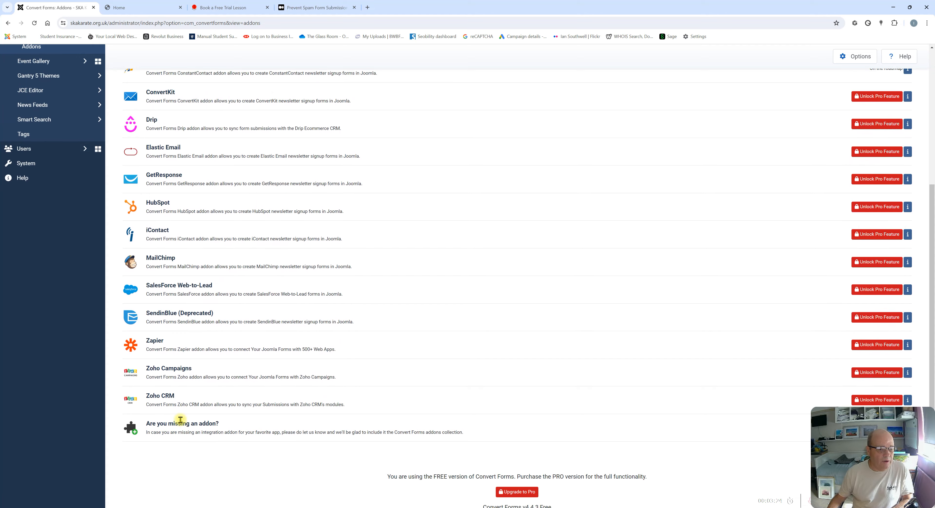
scroll(163, 432, up, 4)
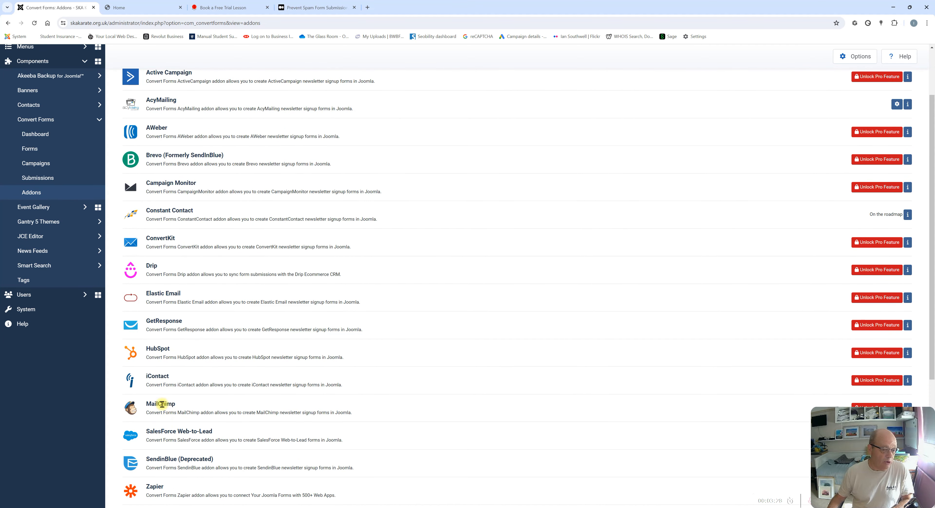
scroll(178, 438, up, 2)
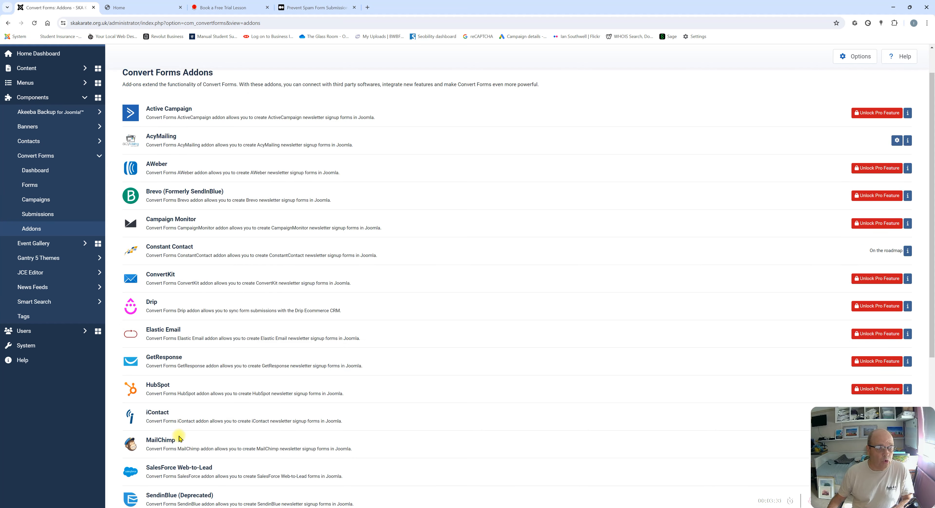
scroll(232, 314, down, 3)
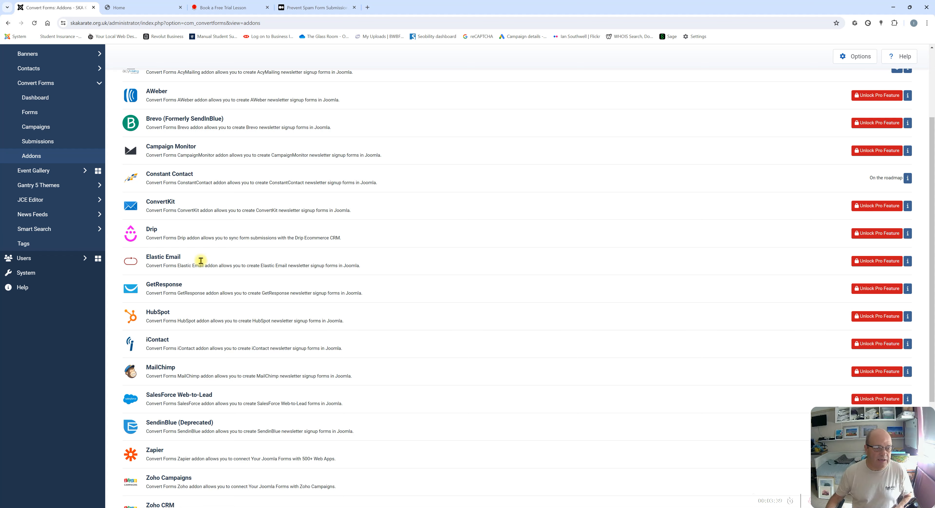
scroll(236, 172, up, 3)
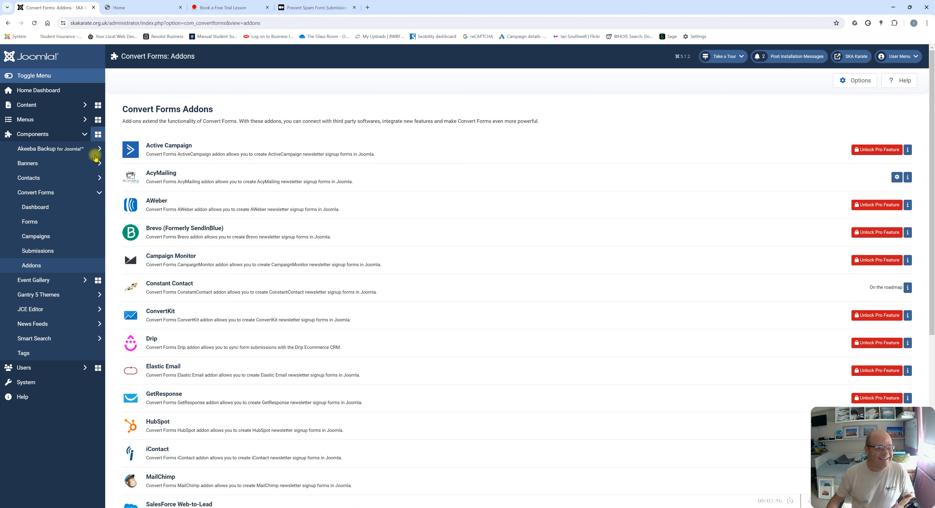
click(34, 206)
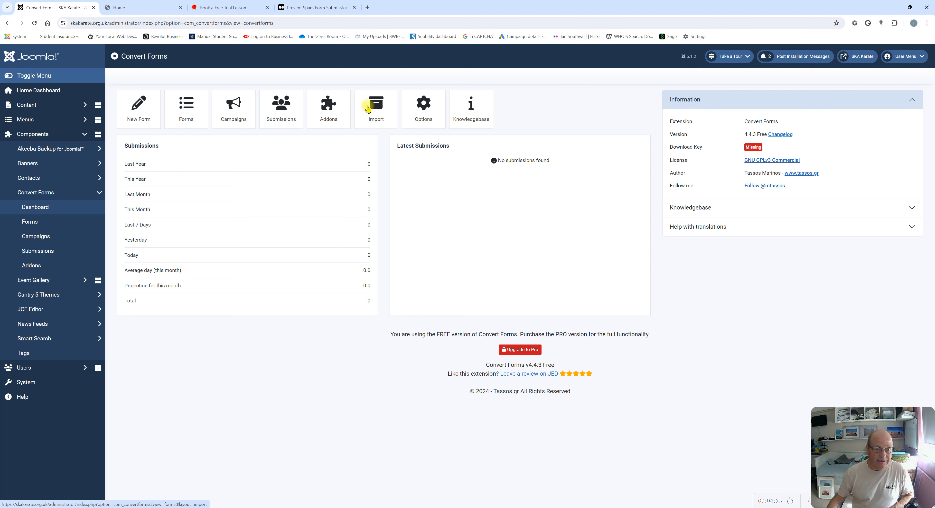
click(376, 111)
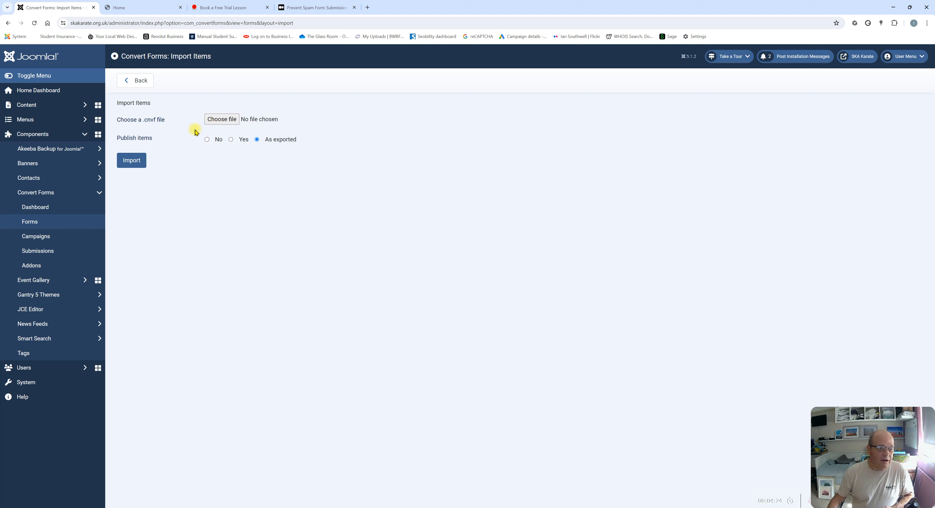
click(219, 122)
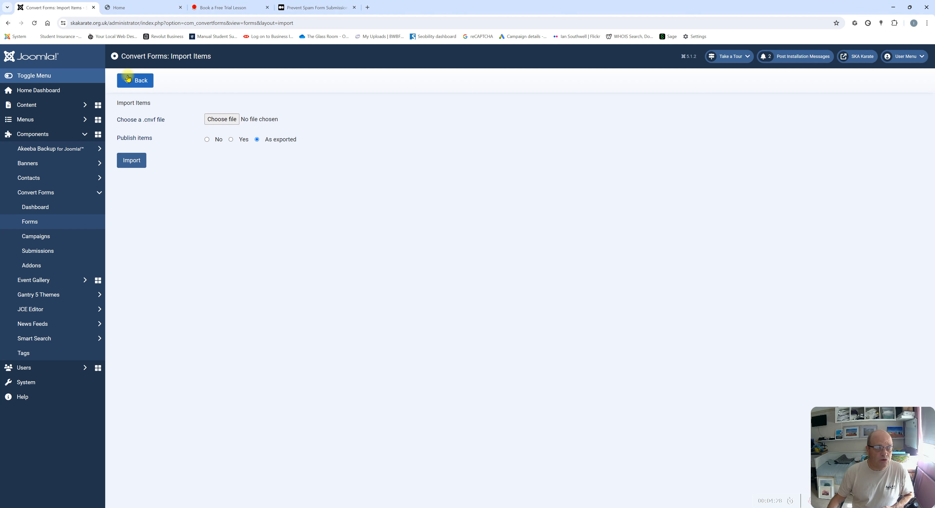
click(137, 89)
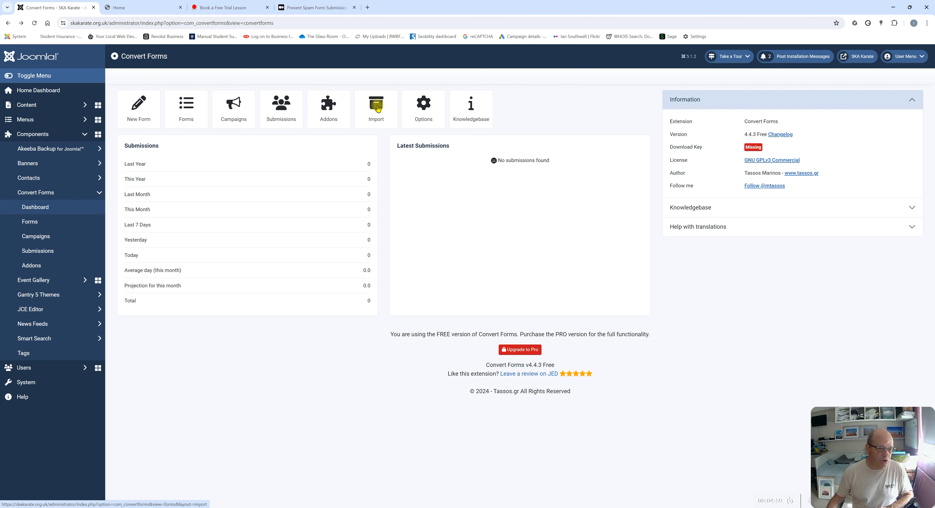
Open Convert Forms Options and review the Security, Advanced and reCAPTCHA tabs, ending on General
click(423, 110)
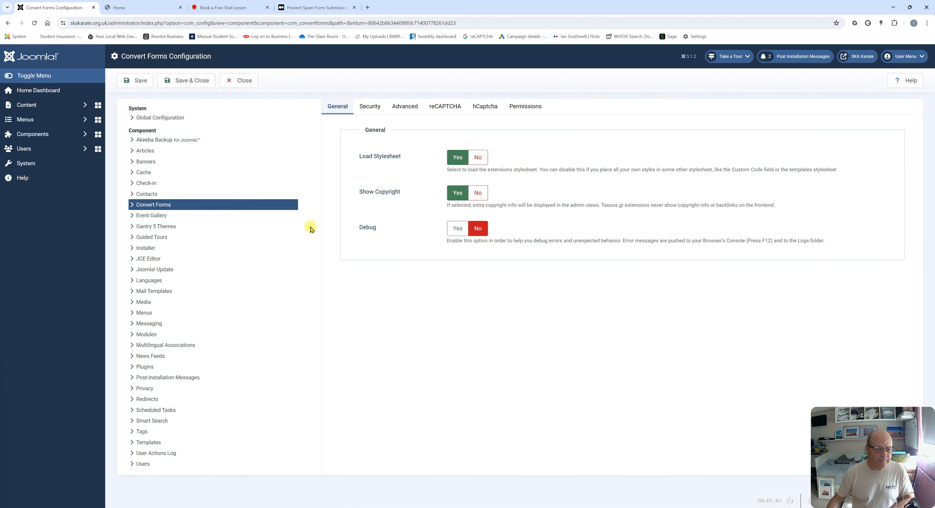
click(364, 108)
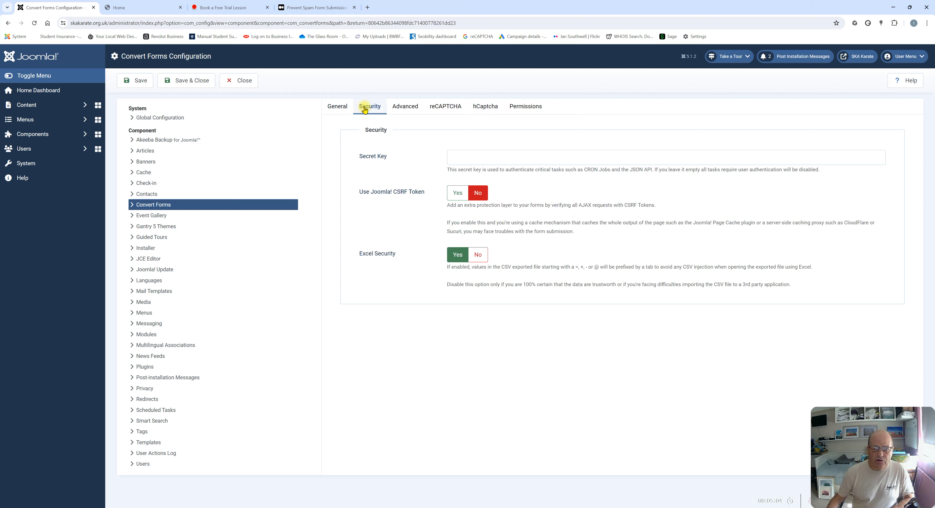
click(405, 107)
click(449, 107)
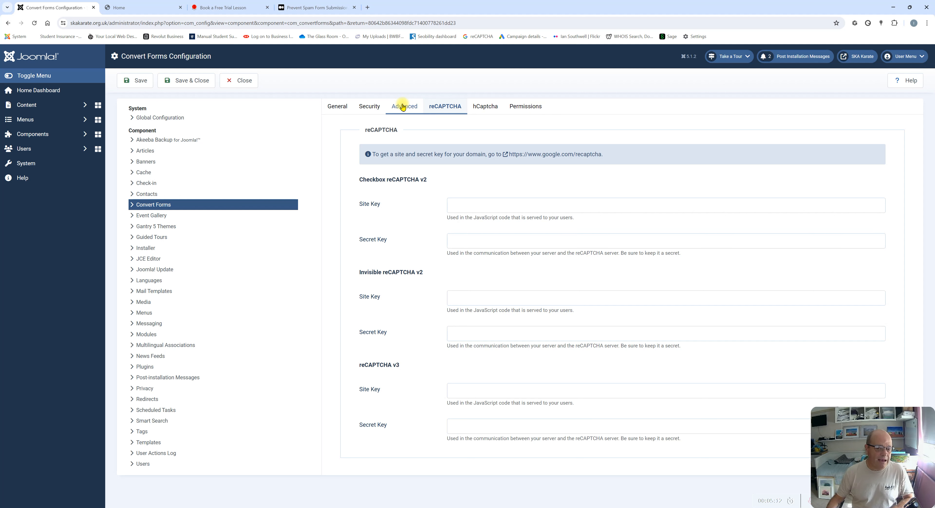
click(404, 106)
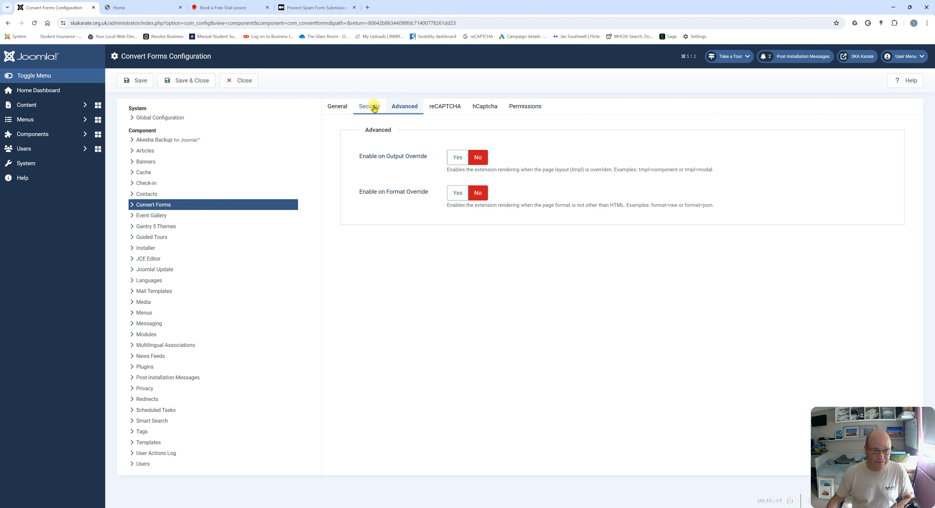
click(374, 107)
click(340, 108)
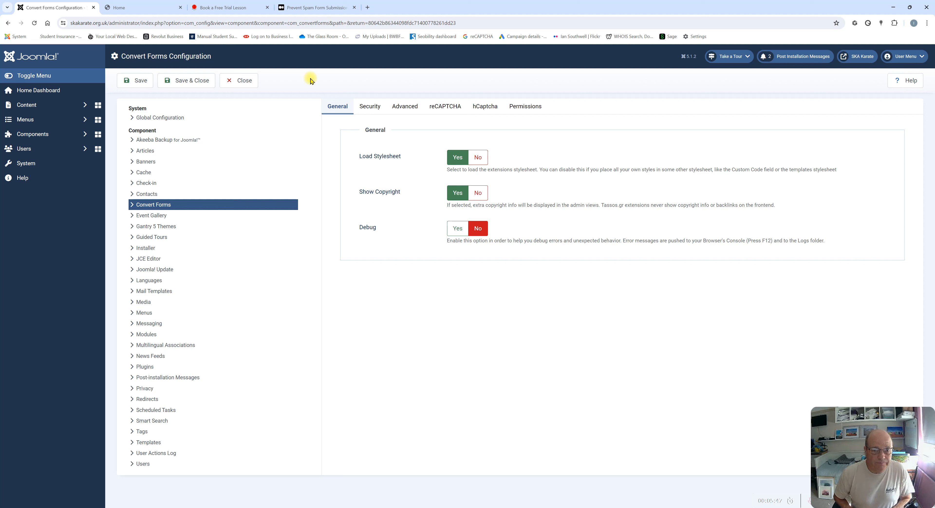
Read the Medium honeypot spam article, highlighting its Captchas paragraph, then return to Convert Forms configuration
click(318, 10)
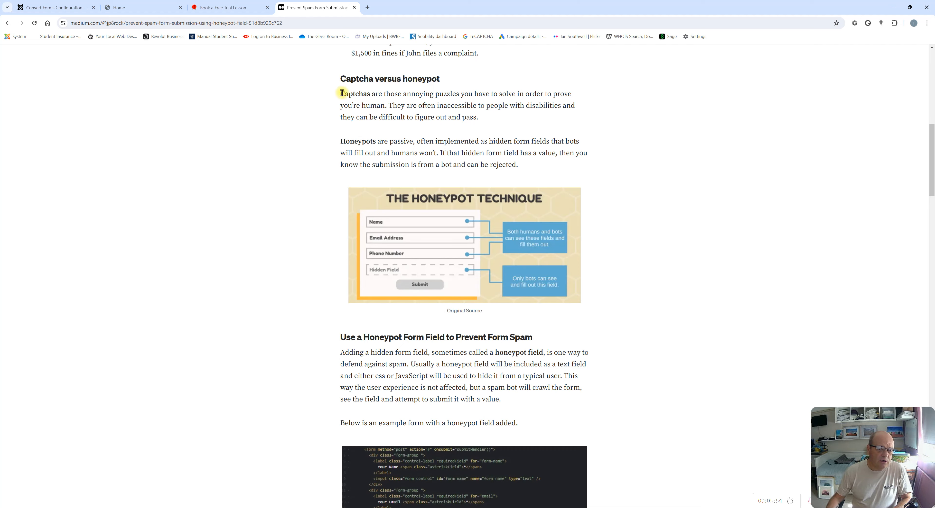
drag(342, 93, 495, 120)
click(661, 120)
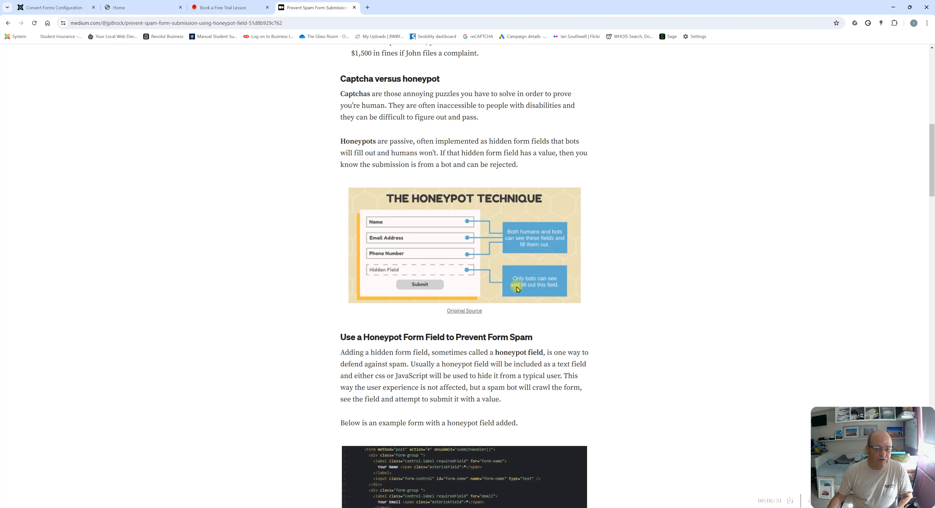
scroll(418, 394, down, 1)
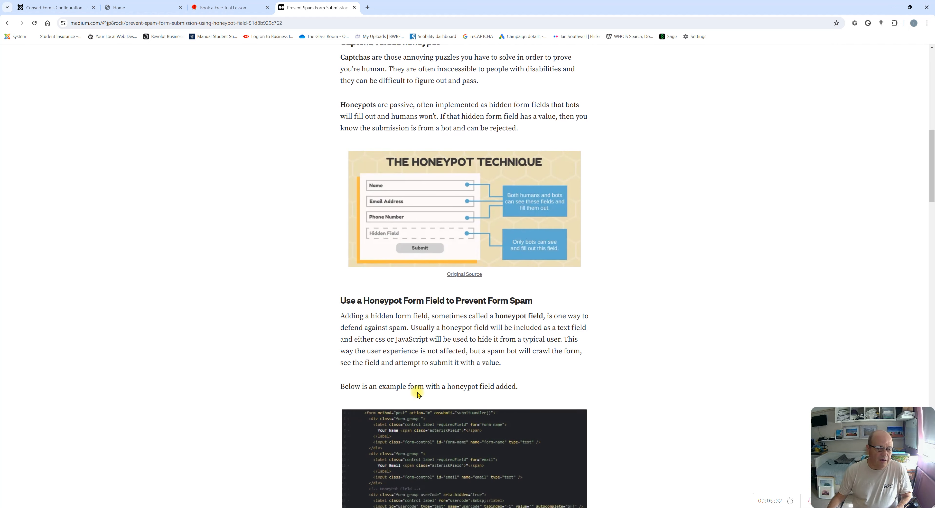
scroll(417, 380, up, 3)
scroll(418, 369, down, 8)
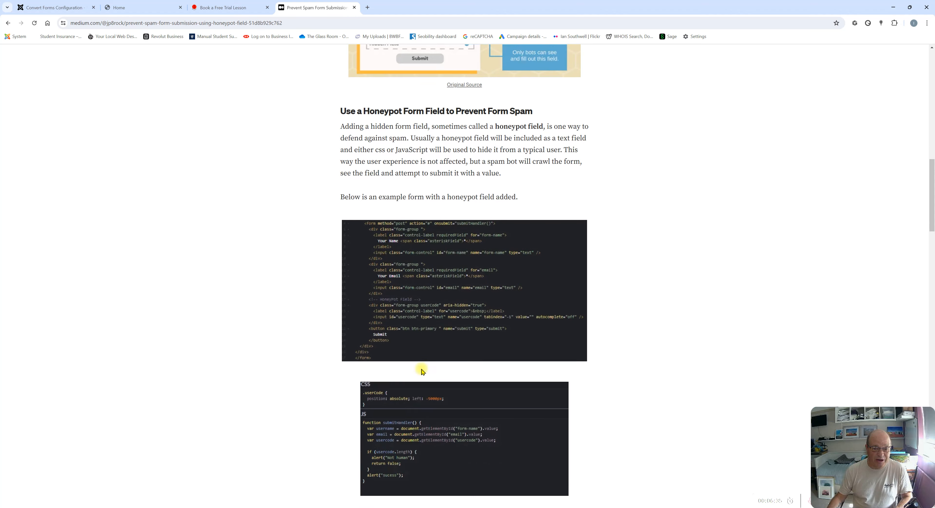
scroll(423, 370, down, 3)
scroll(421, 327, up, 4)
scroll(363, 281, up, 3)
scroll(375, 276, up, 9)
click(41, 8)
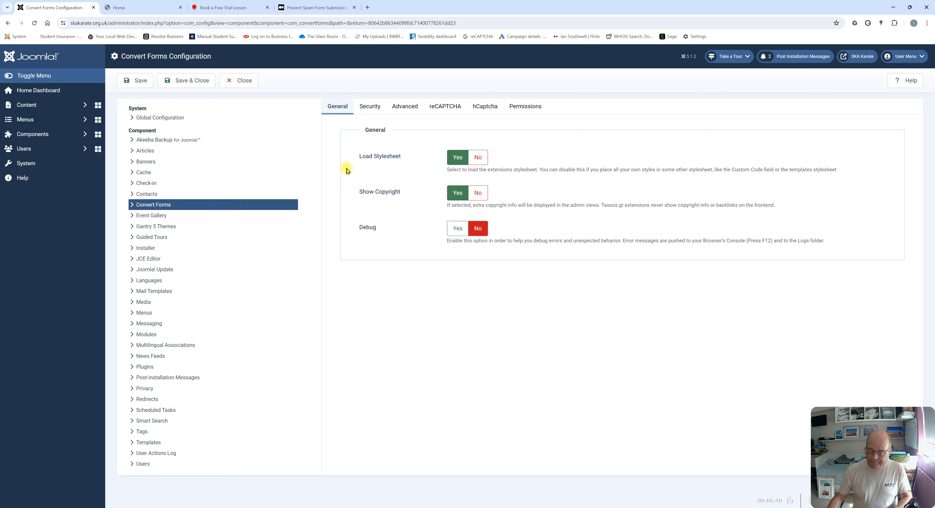
Go to Components > Convert Forms > Dashboard and start a New Form
click(23, 135)
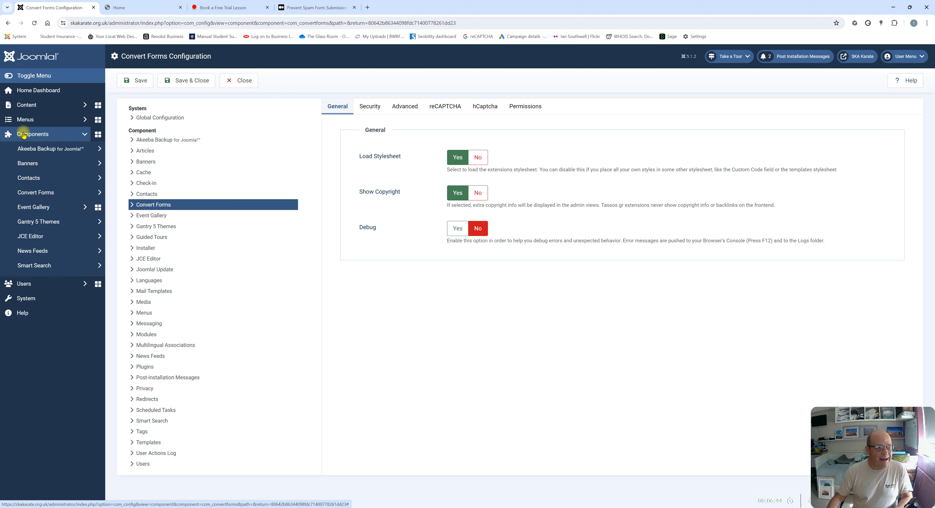
click(36, 194)
click(36, 208)
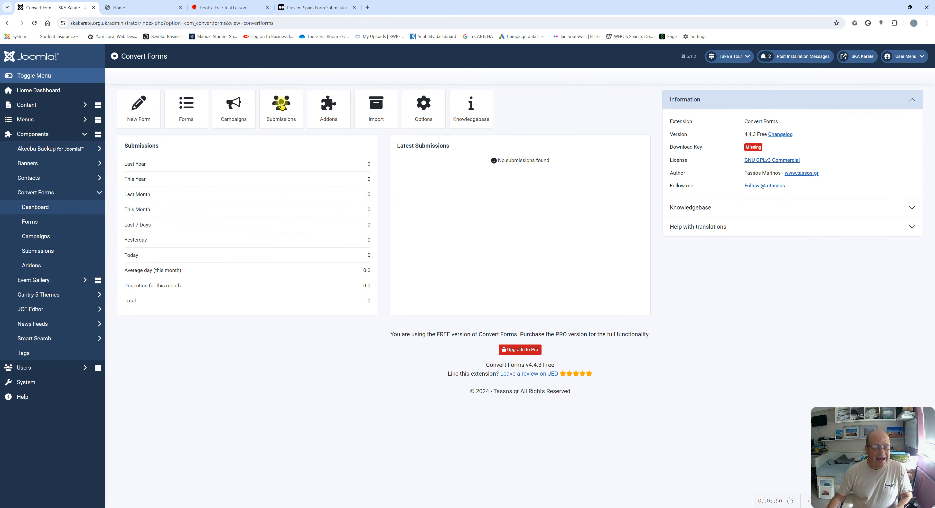
click(138, 109)
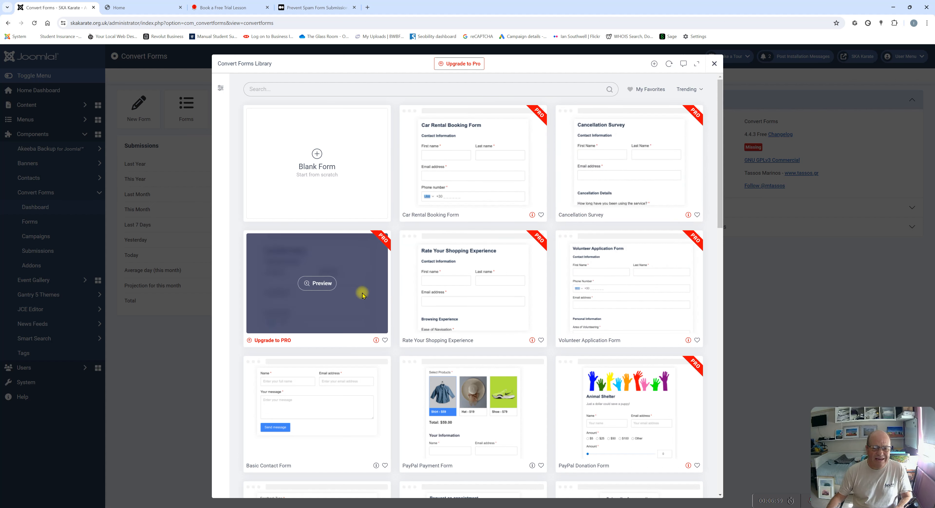
Browse the form template library and choose Blank Form
scroll(516, 306, down, 4)
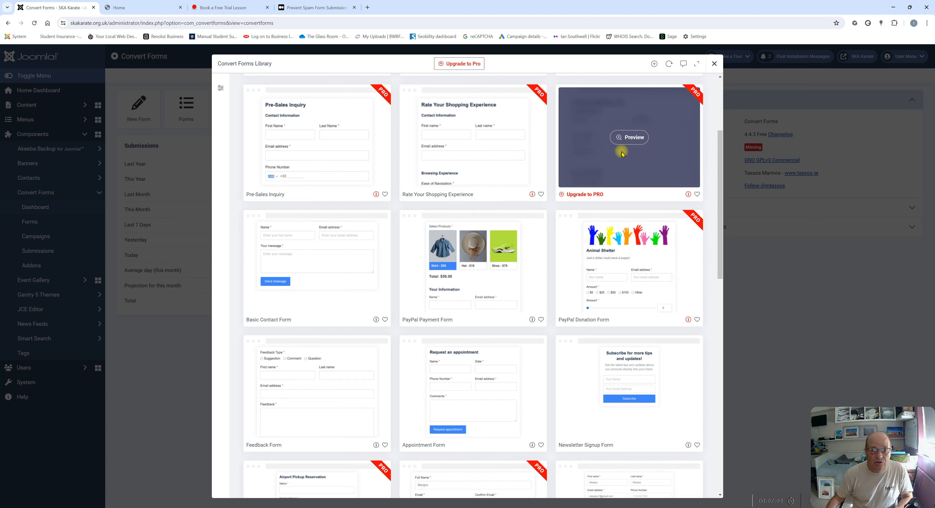
scroll(479, 145, down, 4)
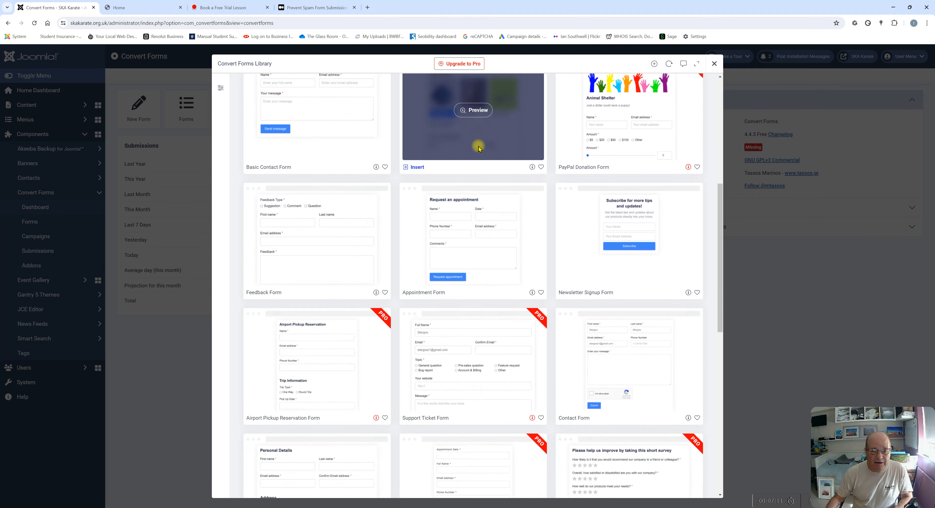
scroll(476, 160, down, 2)
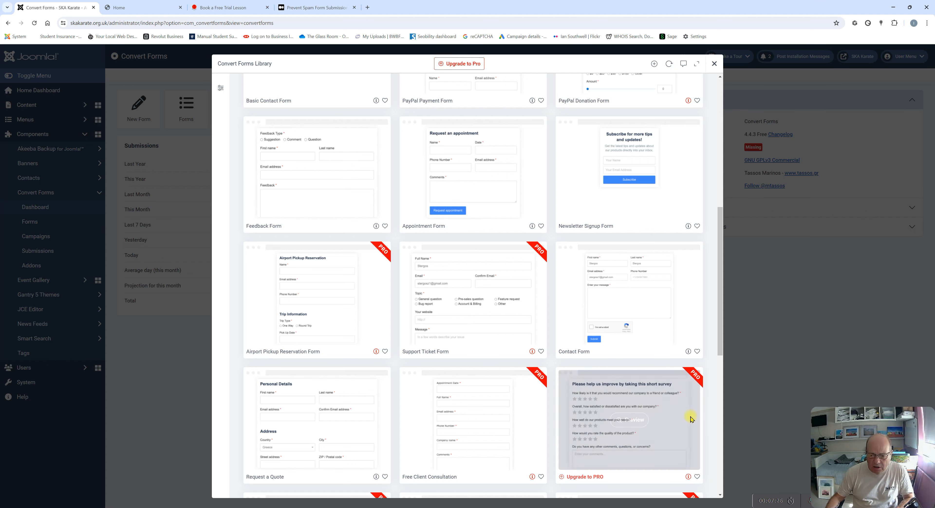
mouse_move(676, 417)
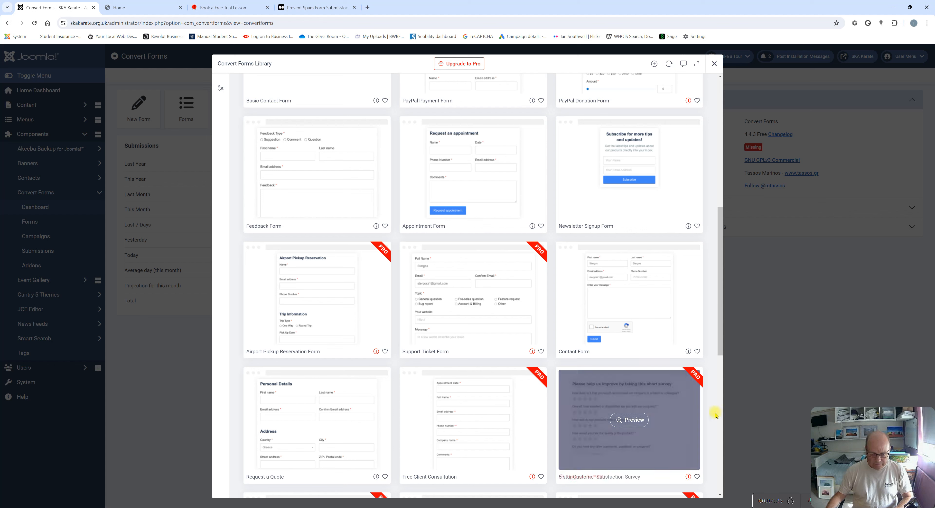
mouse_move(648, 433)
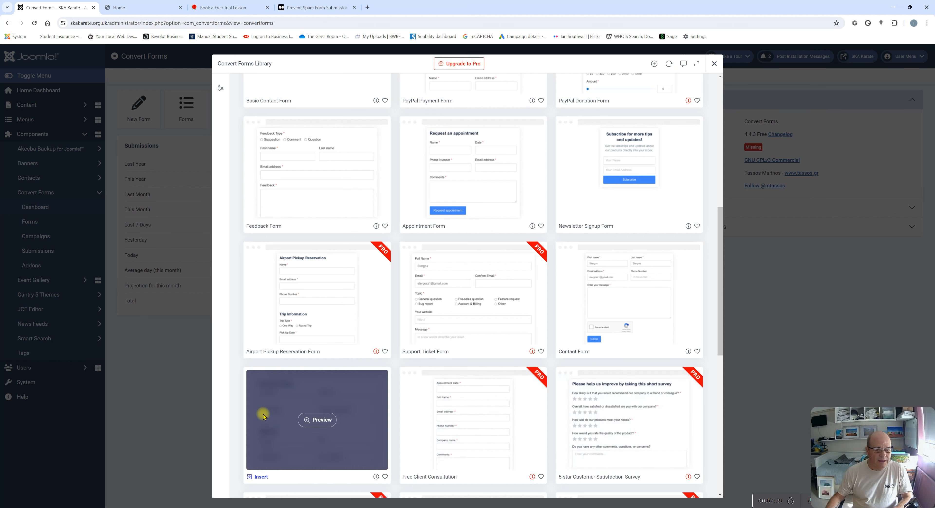
scroll(261, 412, up, 5)
scroll(303, 188, up, 2)
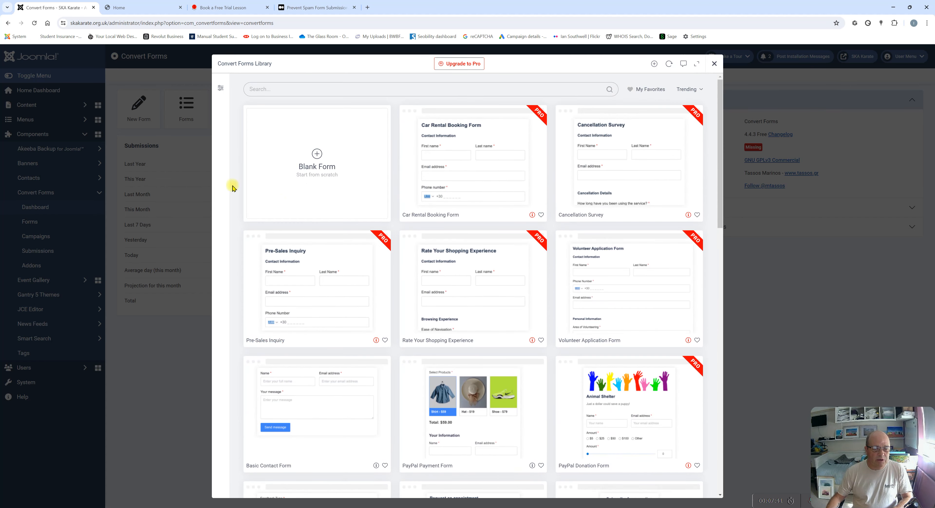
click(315, 166)
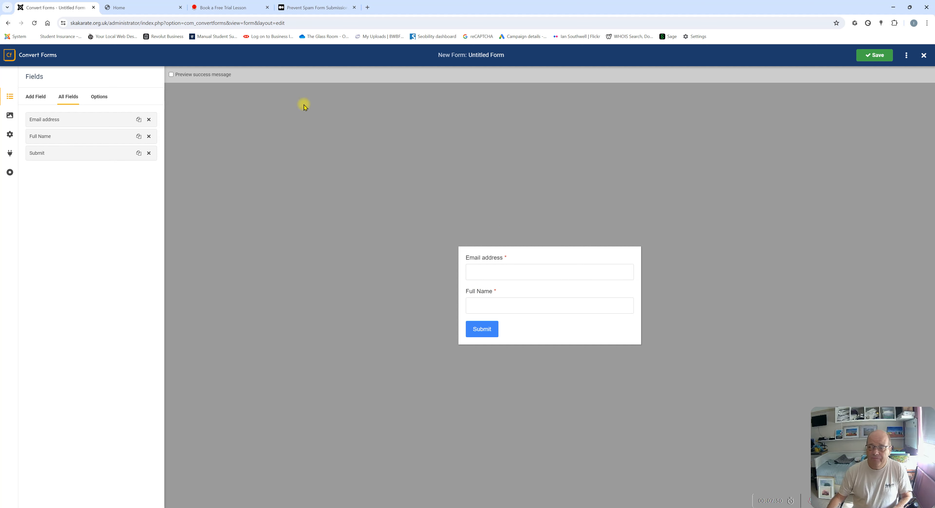
Enable 'Preview success message' so 'Thanks for contacting us!' shows above the form fields
click(172, 75)
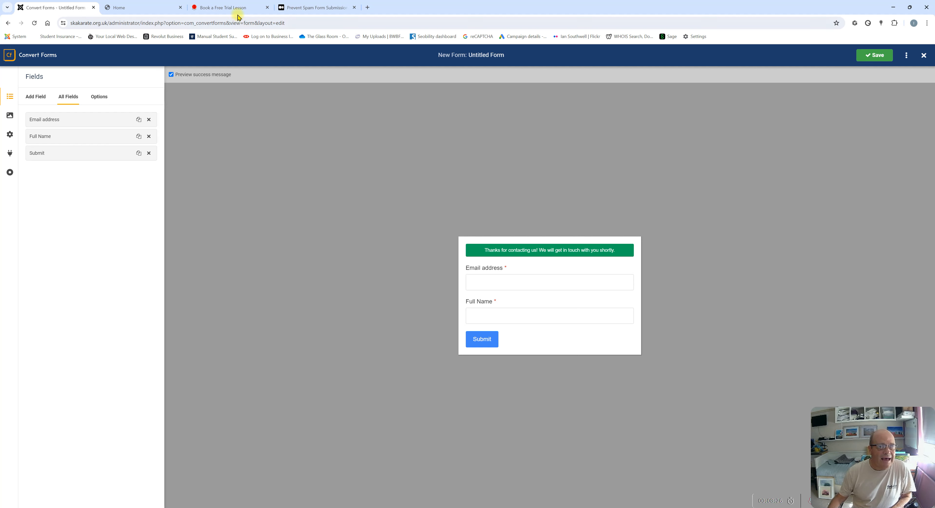
Check the old Book a Free Trial Lesson form's dojo list and the club home page, then return to the Untitled Form
click(228, 9)
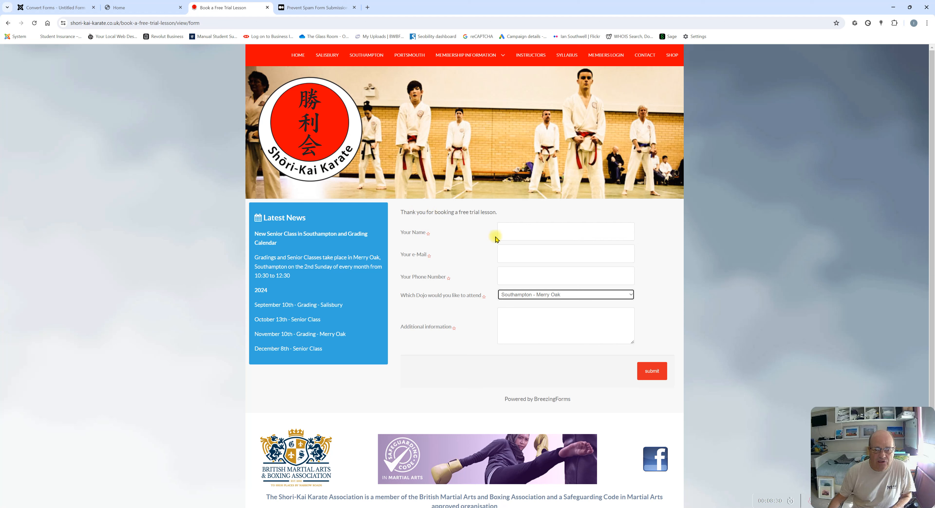
click(507, 298)
click(507, 298)
click(515, 317)
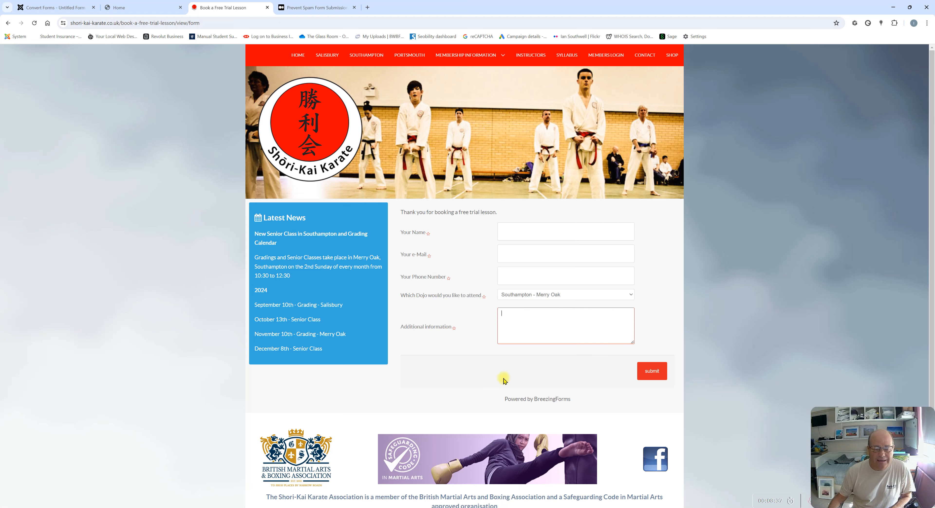
click(142, 8)
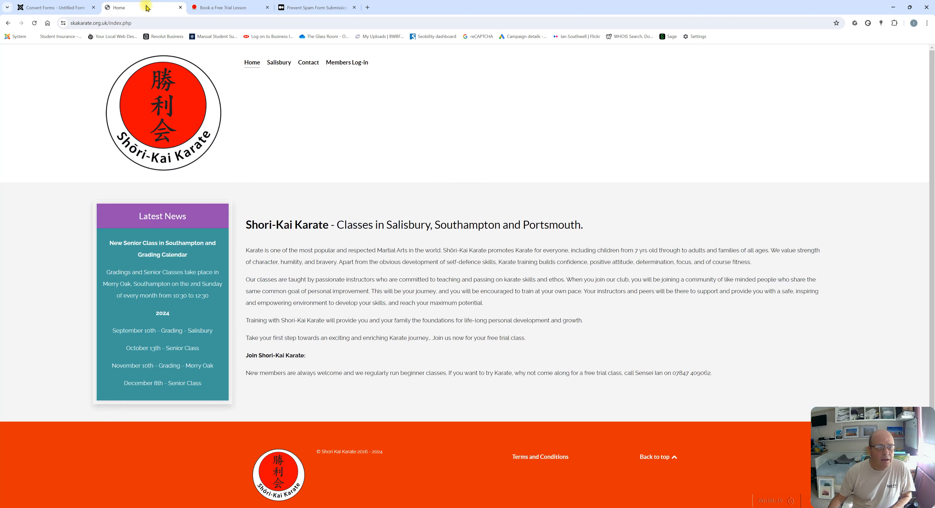
click(45, 7)
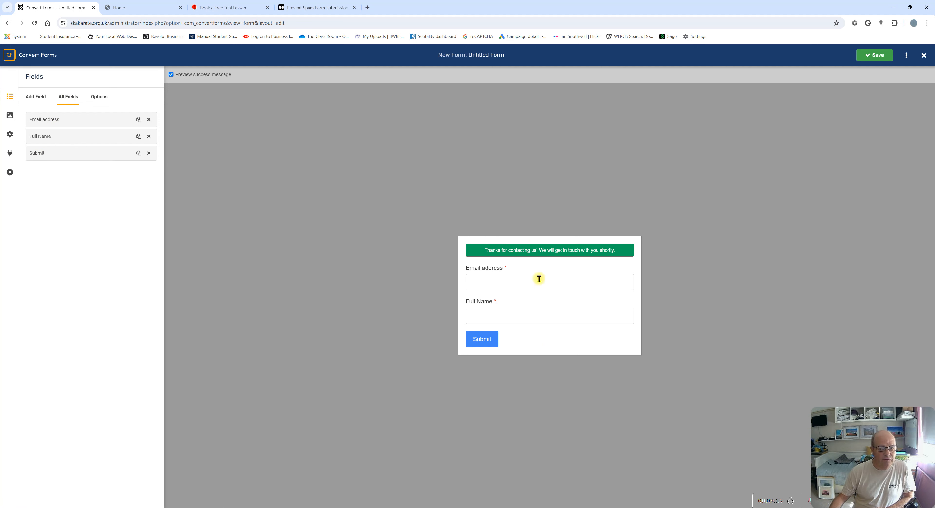
Look over the addable field types, then open the Options of the Email address field
click(32, 97)
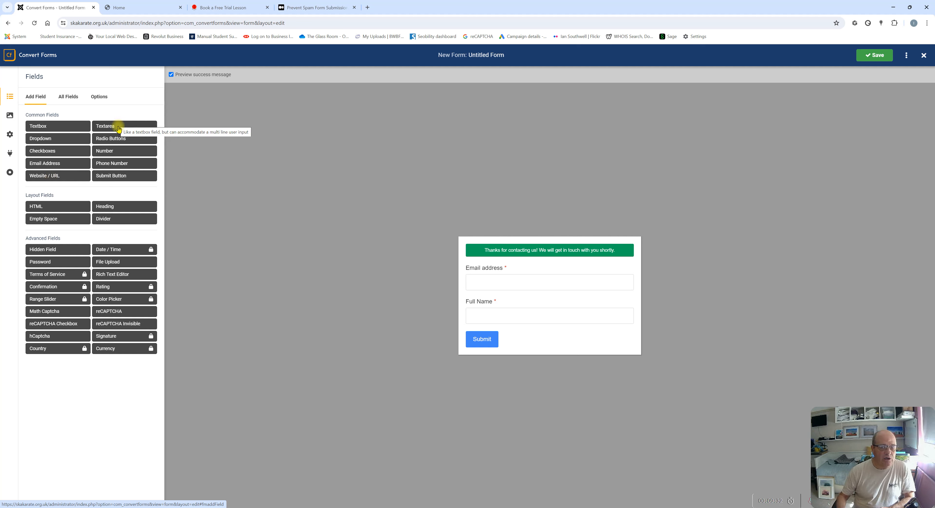
click(479, 283)
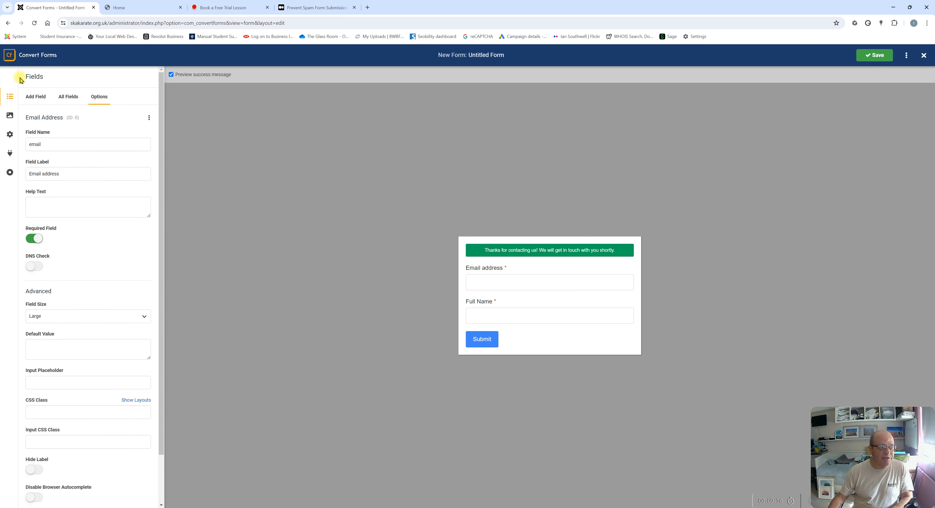
click(65, 101)
click(38, 99)
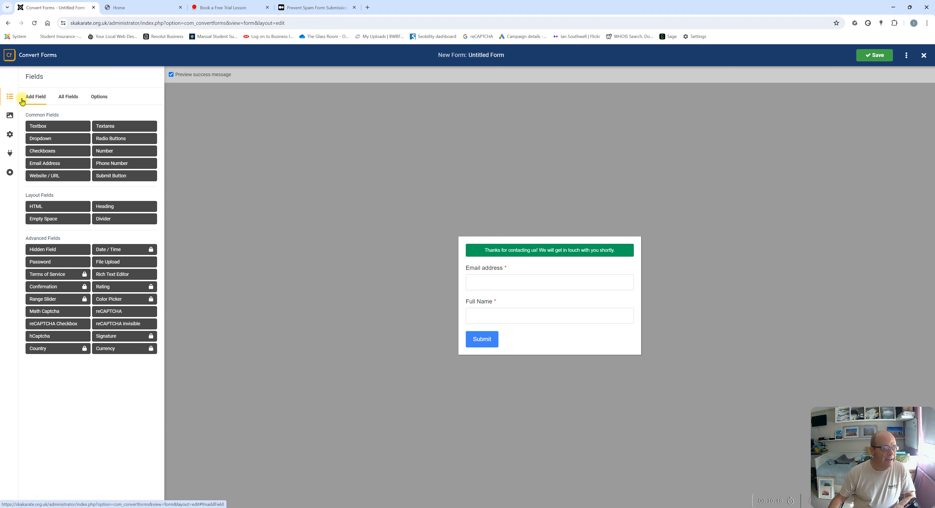
click(98, 101)
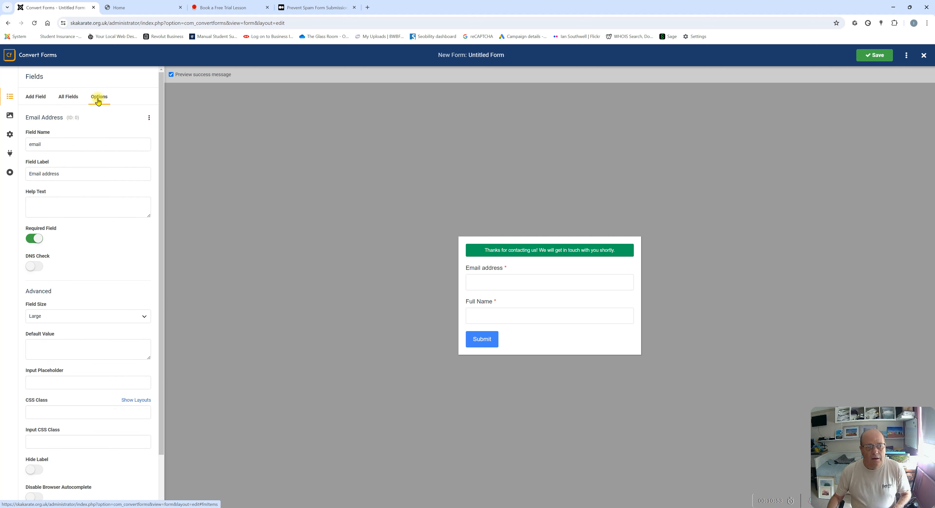
click(66, 101)
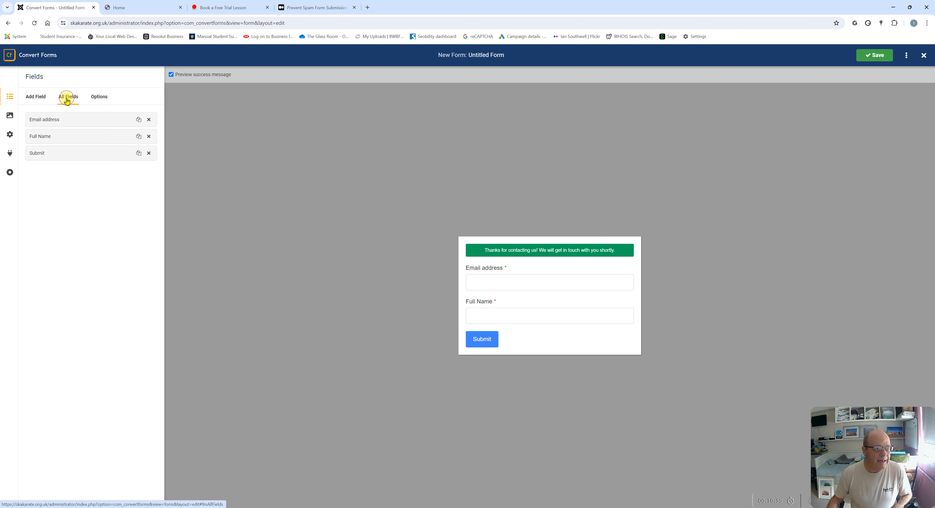
click(98, 96)
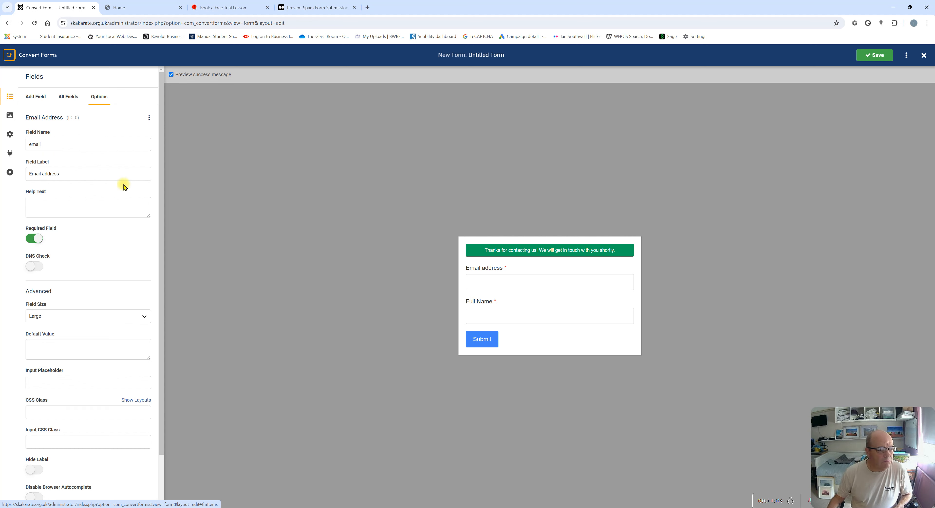
scroll(54, 247, down, 1)
scroll(54, 247, up, 1)
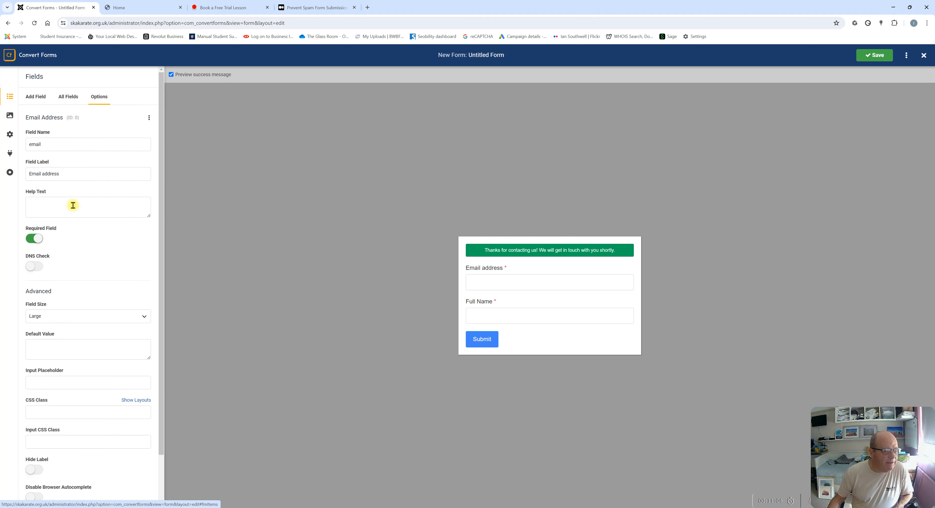
click(67, 98)
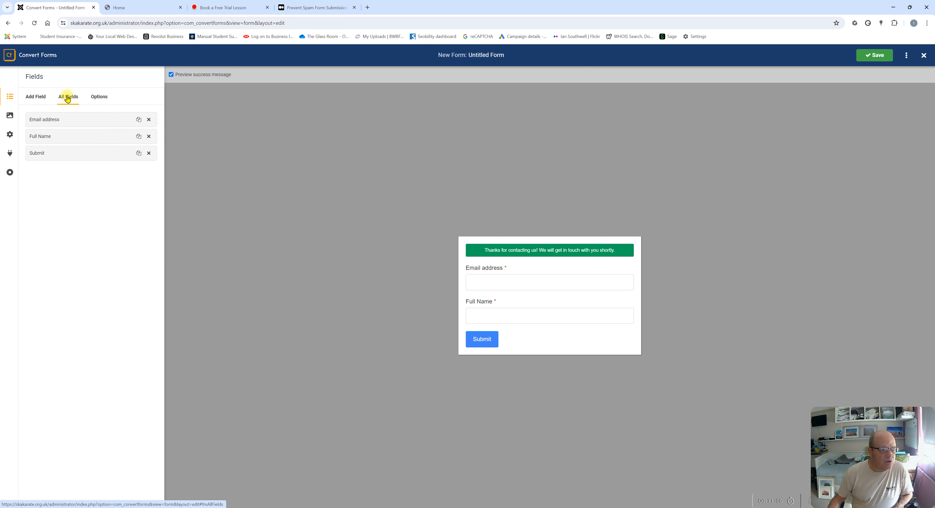
click(99, 96)
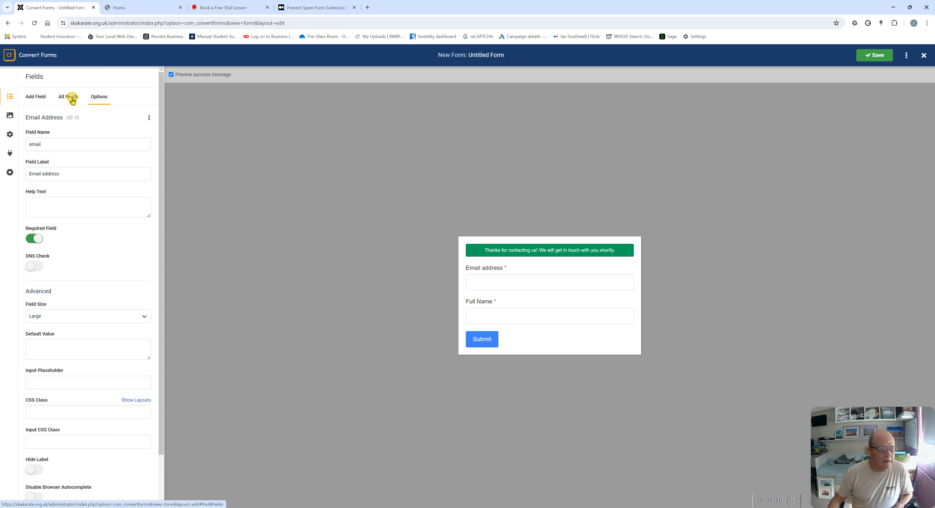
click(71, 97)
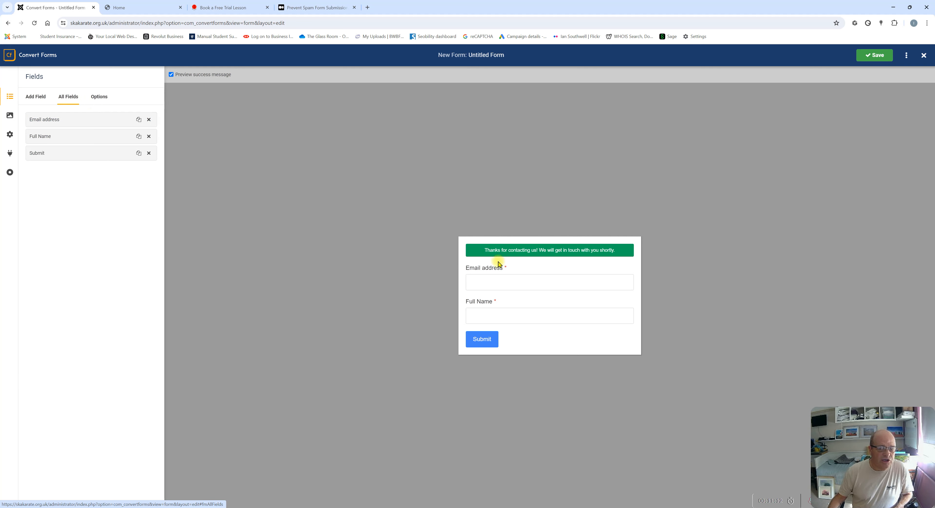
click(479, 282)
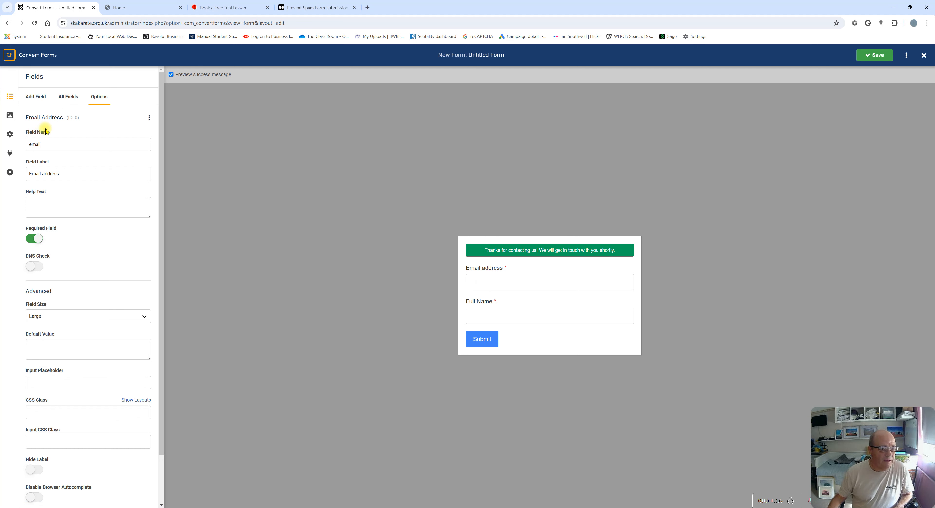
click(479, 320)
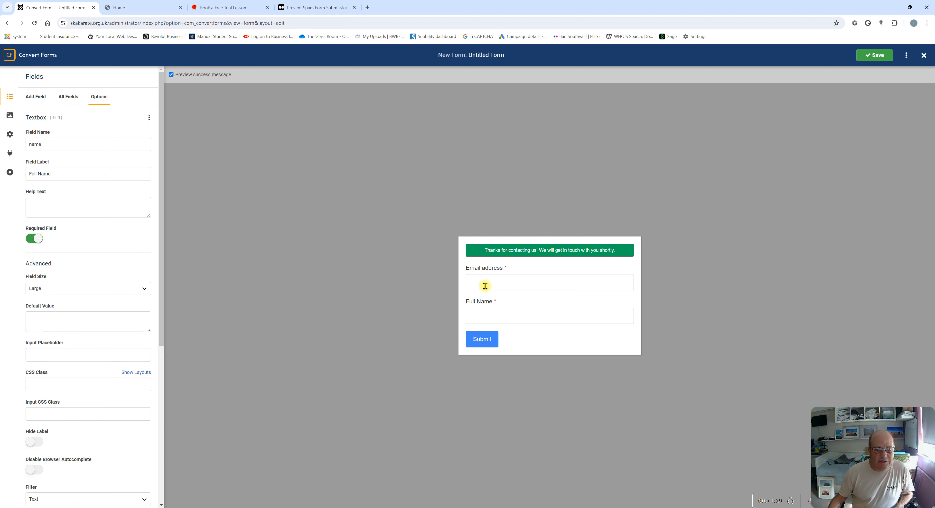
click(477, 286)
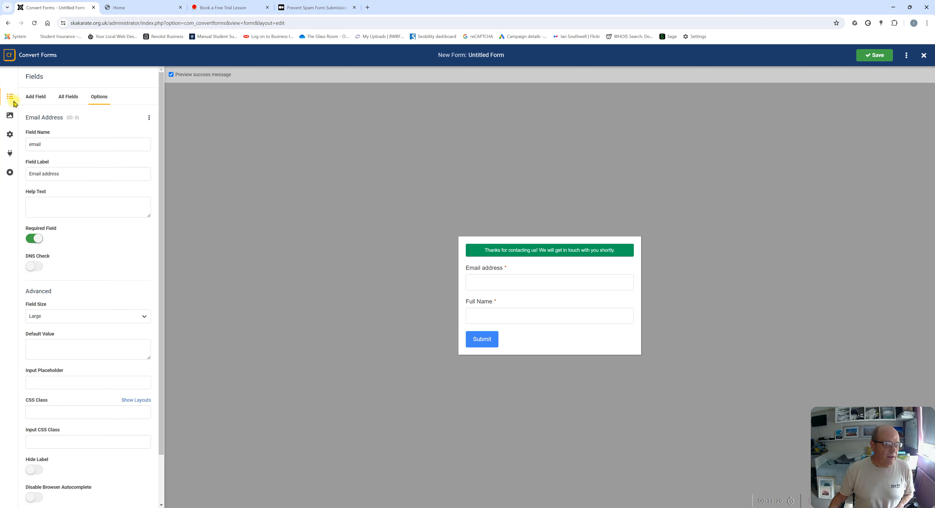
click(10, 117)
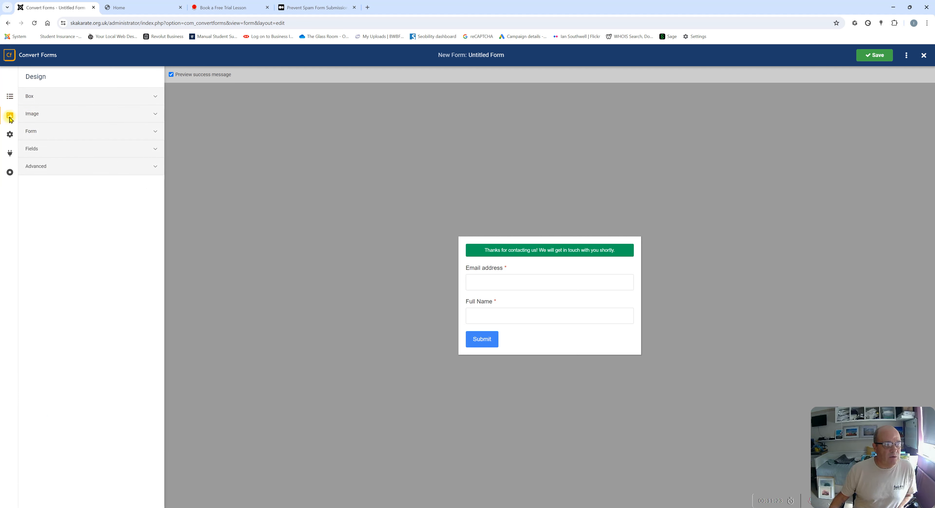
In Design > Box, rename the form to Free Trial
click(30, 100)
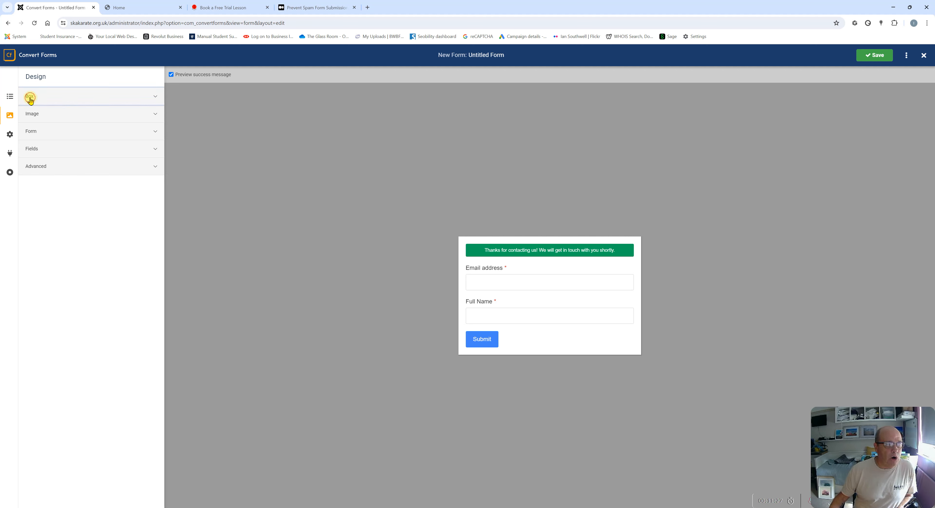
drag(64, 127, 26, 126)
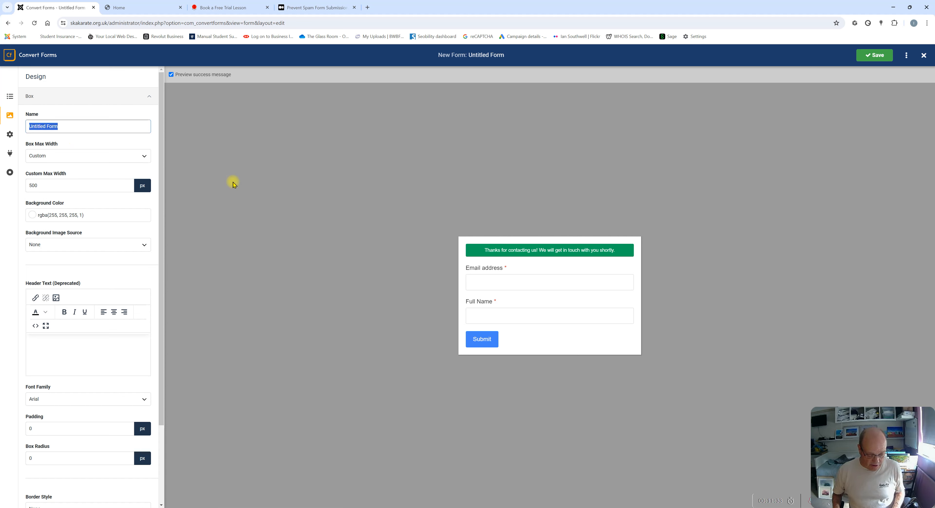
text(Free)
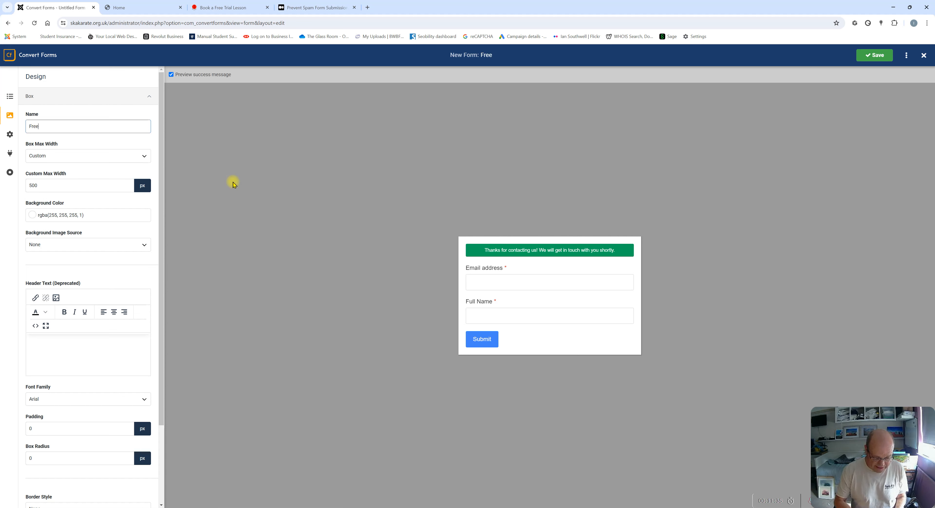
text( Trail)
key(BackSpace)
key(BackSpace)
key(BackSpace)
key(BackSpace)
text(ial)
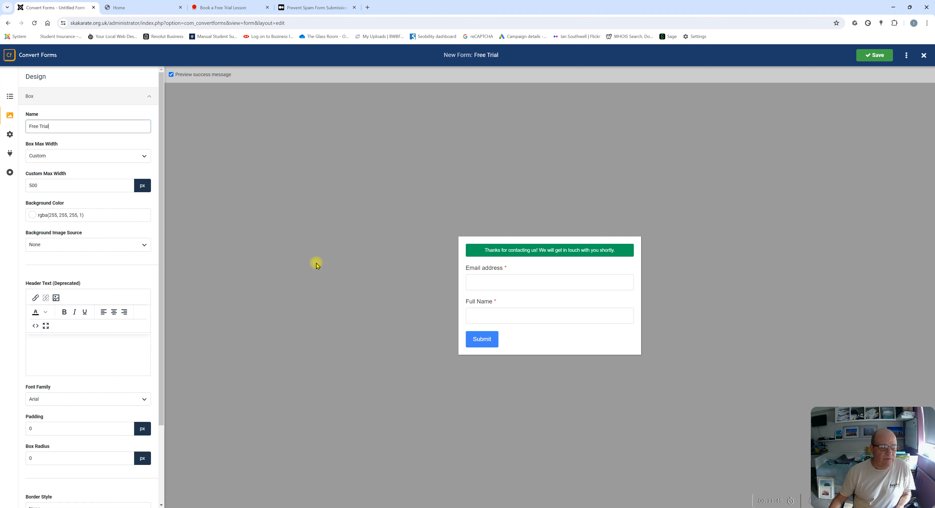
Set Box Max Width to Auto, keeping the white background and no background image
click(50, 160)
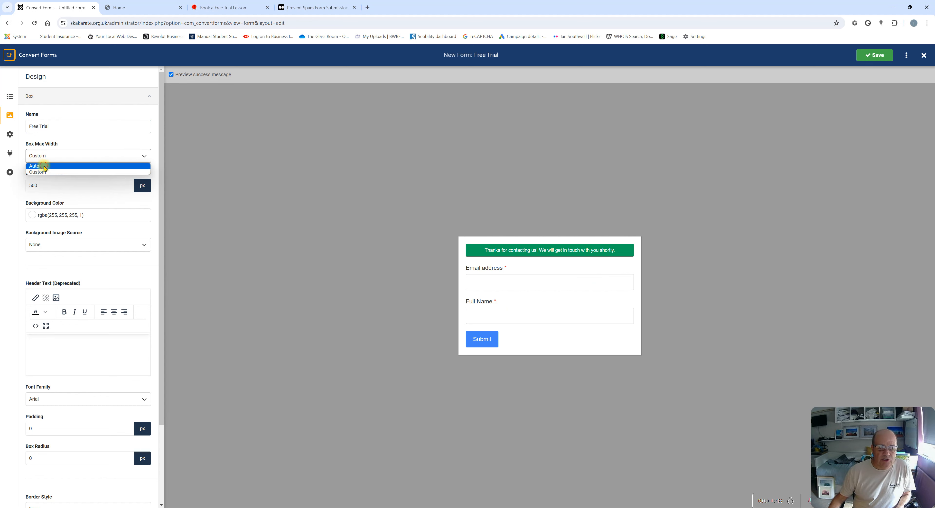
click(44, 166)
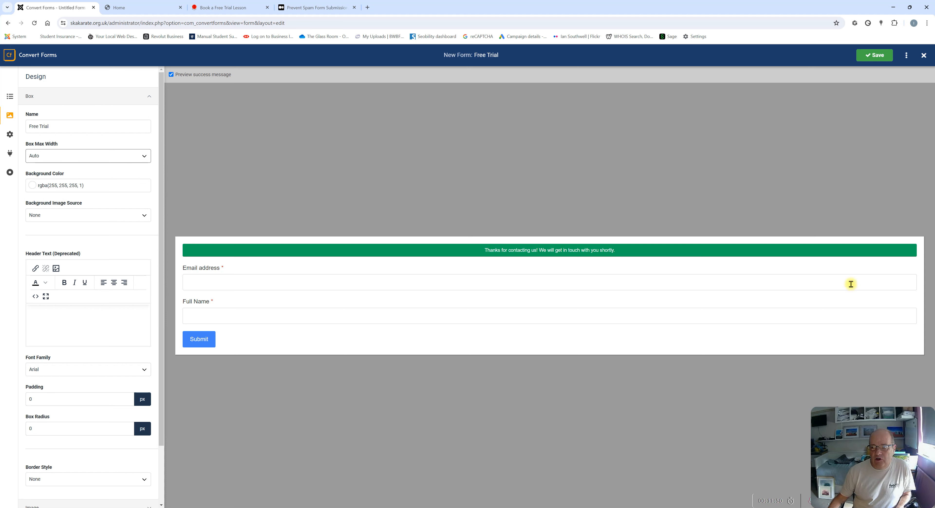
mouse_move(70, 210)
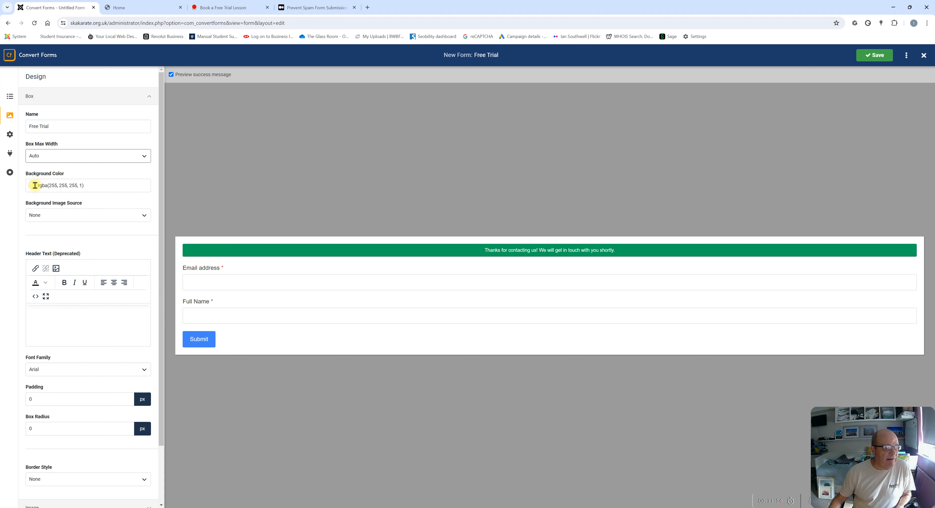
click(103, 186)
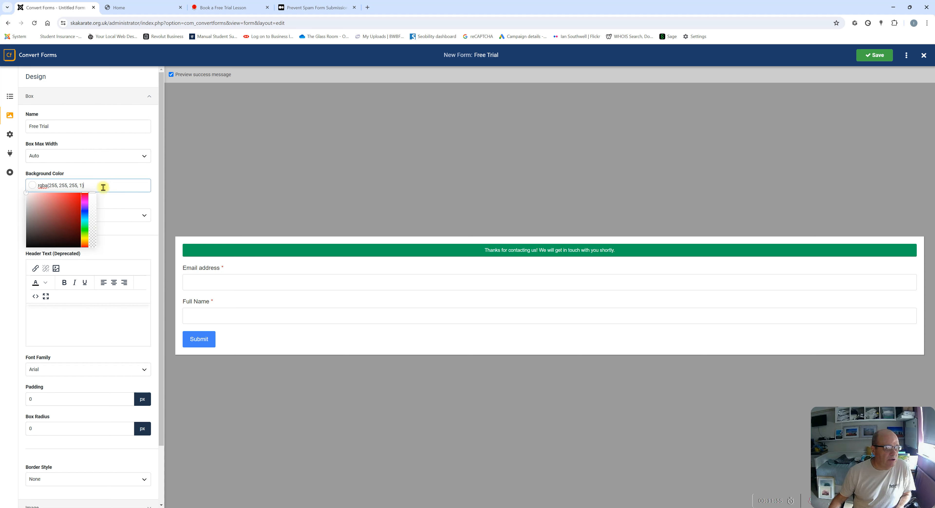
click(111, 176)
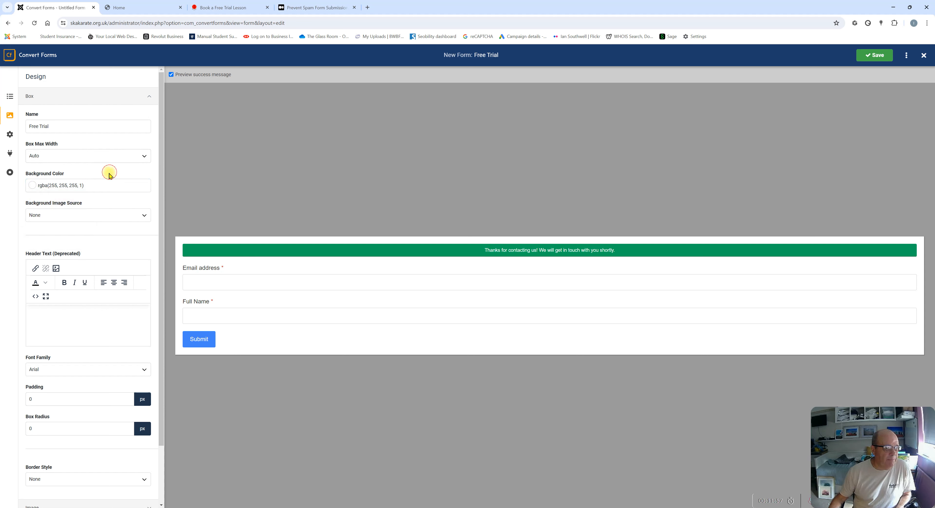
click(51, 217)
click(51, 217)
click(50, 218)
click(101, 203)
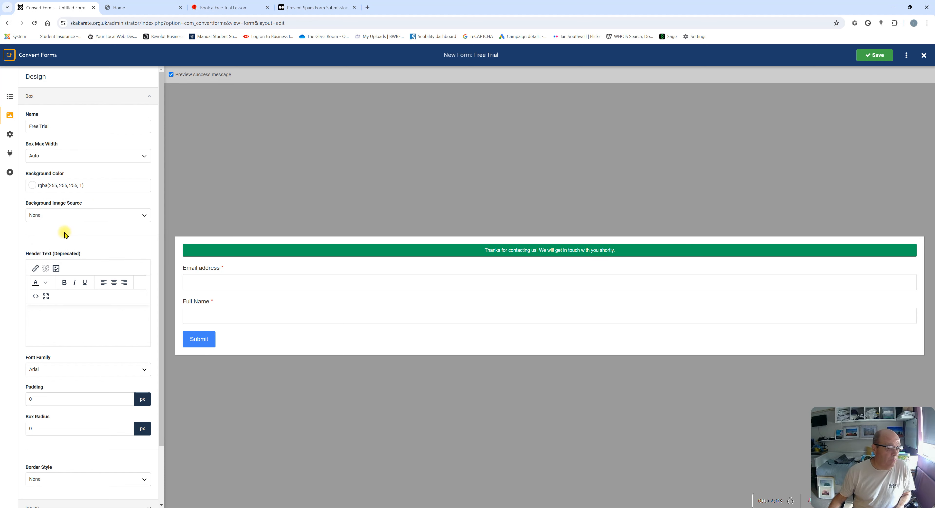
click(37, 315)
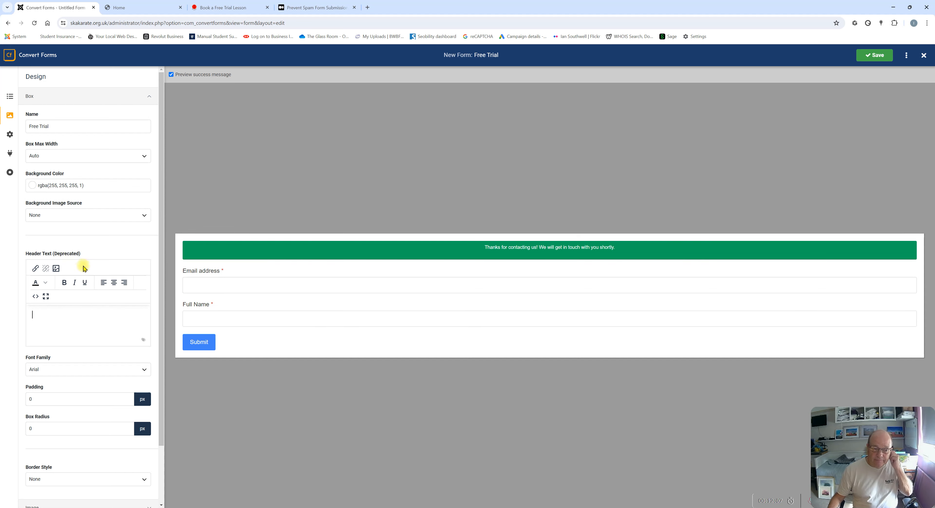
Save the form with the 'Book a Free Trial' header text and reopen the Design Box settings
mouse_move(68, 254)
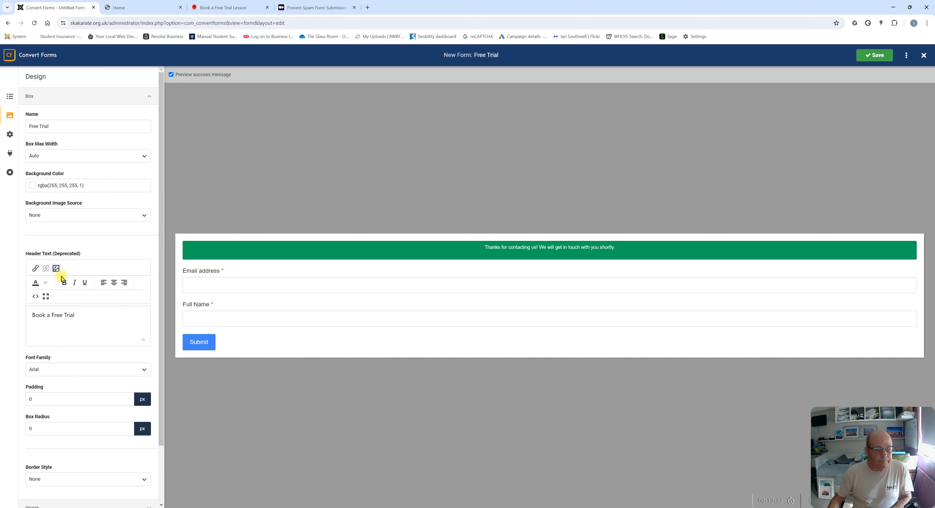
click(878, 58)
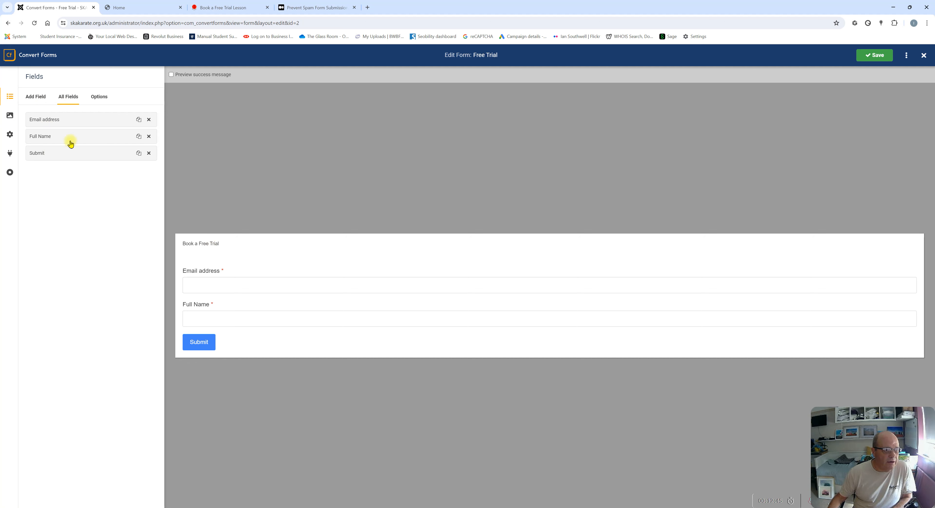
click(10, 118)
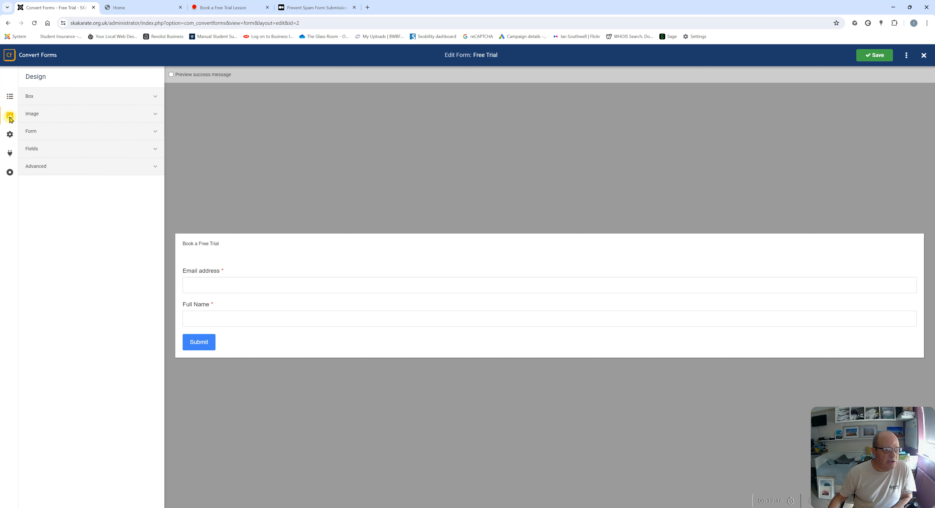
click(29, 96)
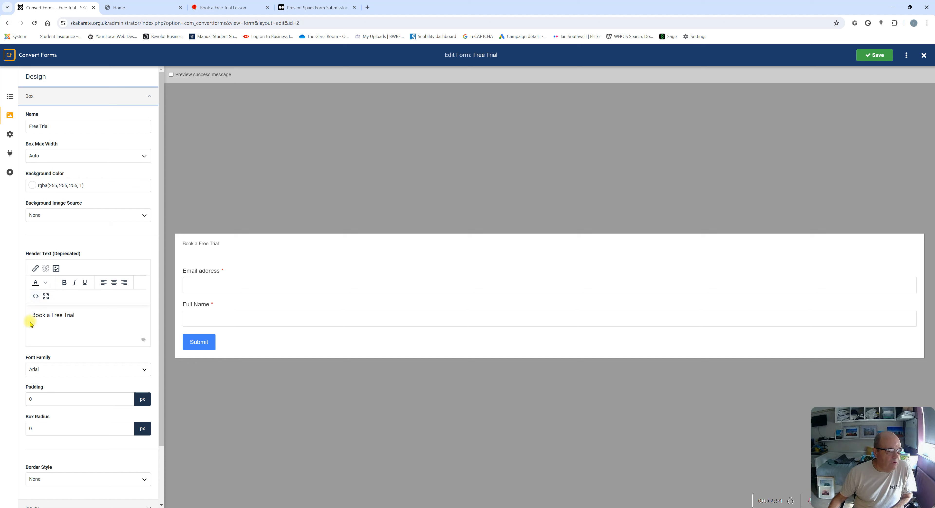
Wrap the 'Book a Free Trial' header in <h2> tags in the source code and save
click(35, 296)
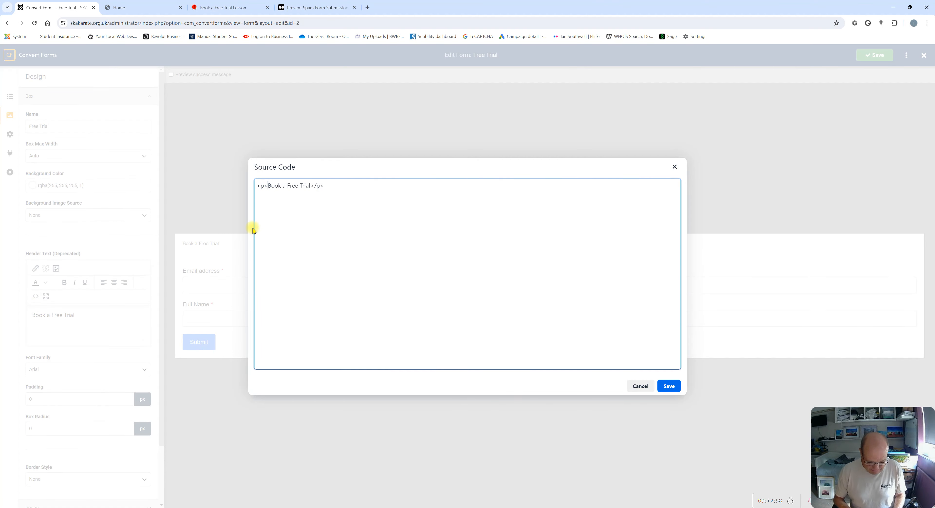
text(<h2)
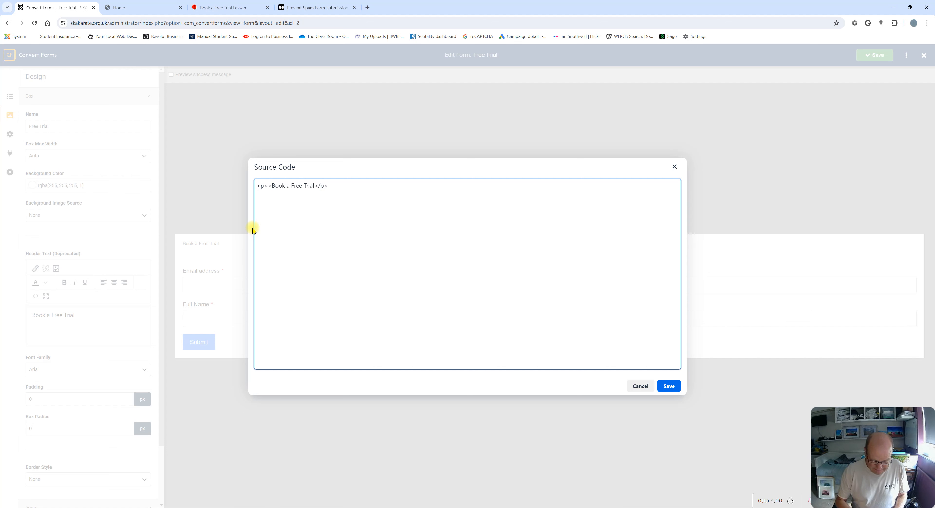
text(>)
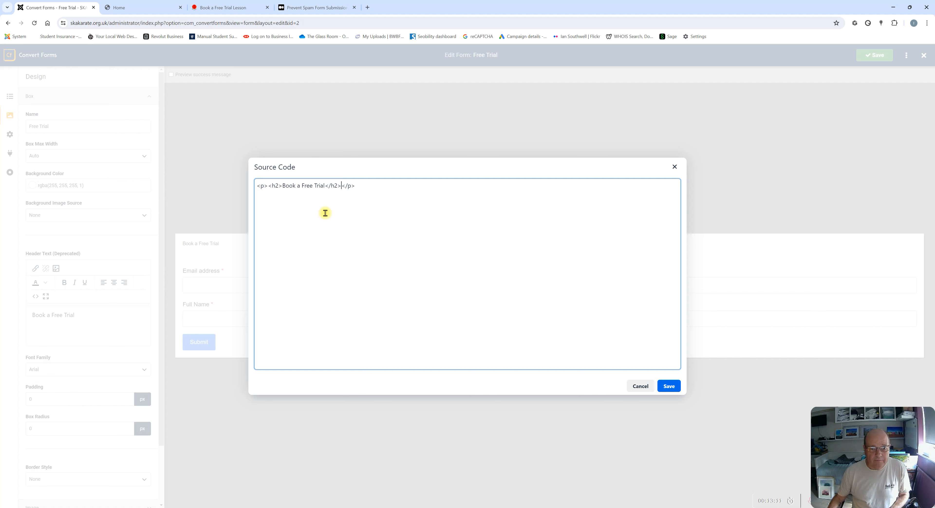
click(669, 386)
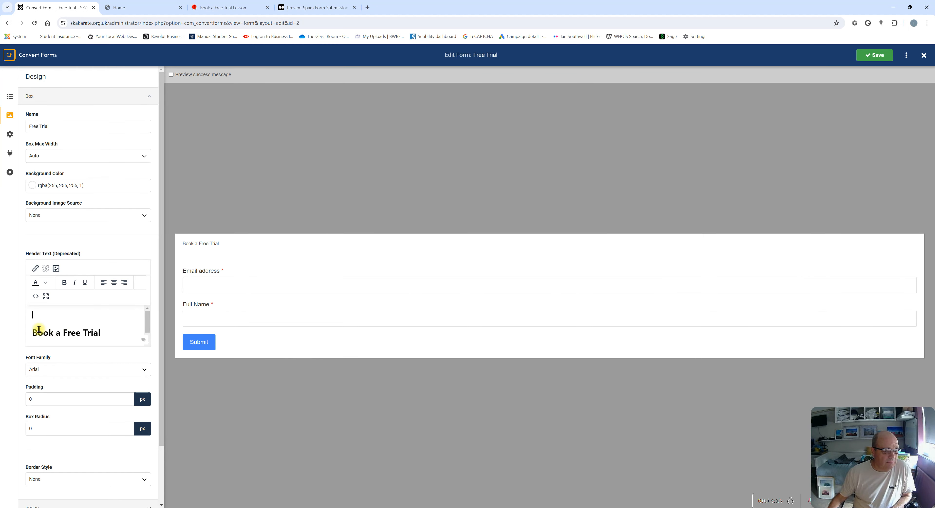
click(871, 56)
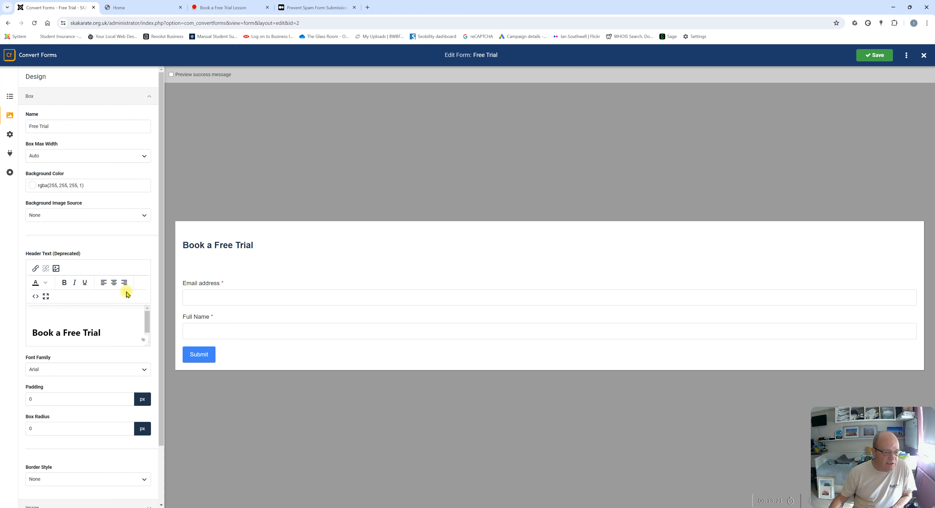
Delete the empty paragraphs above and below the heading in the header source
click(36, 296)
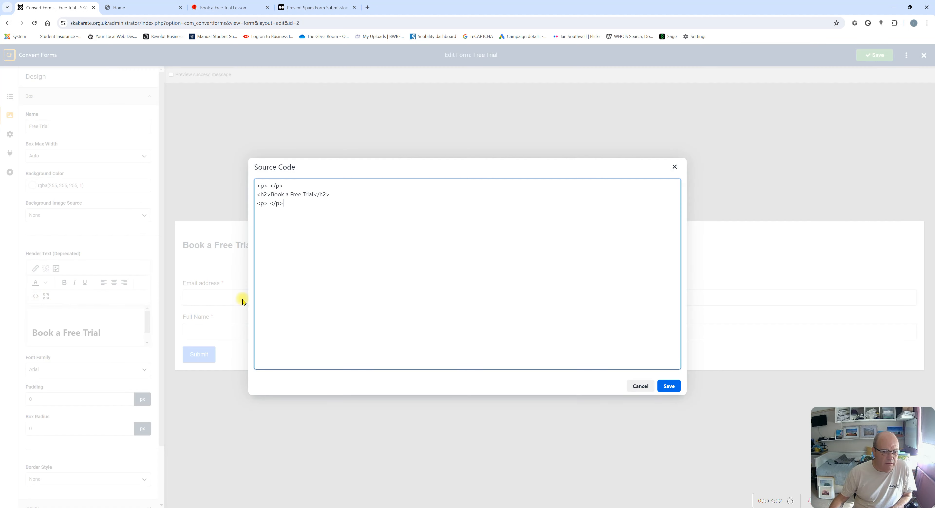
drag(256, 204, 294, 209)
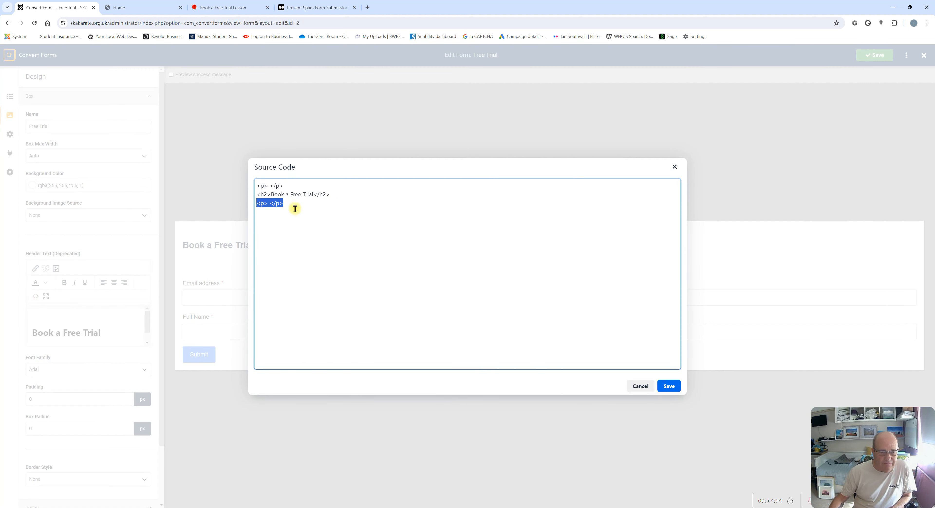
key(BackSpace)
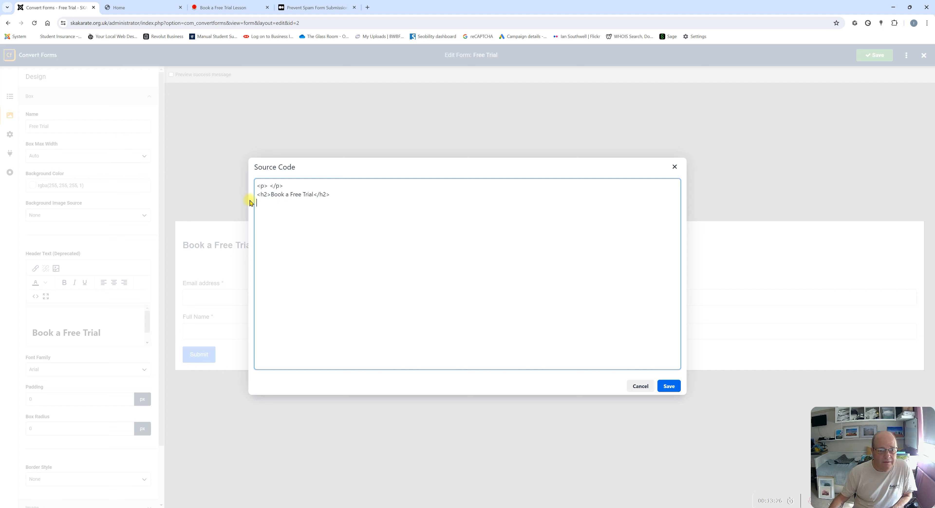
drag(256, 184, 282, 185)
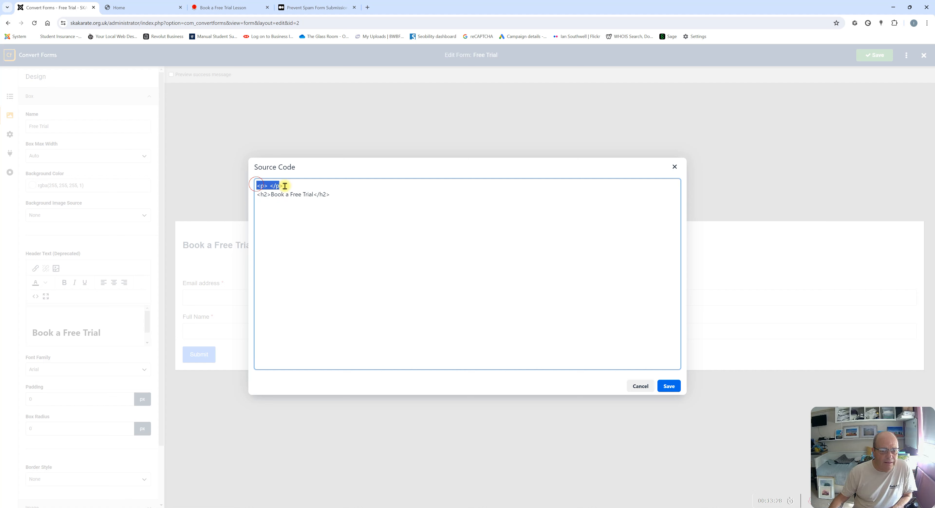
key(BackSpace)
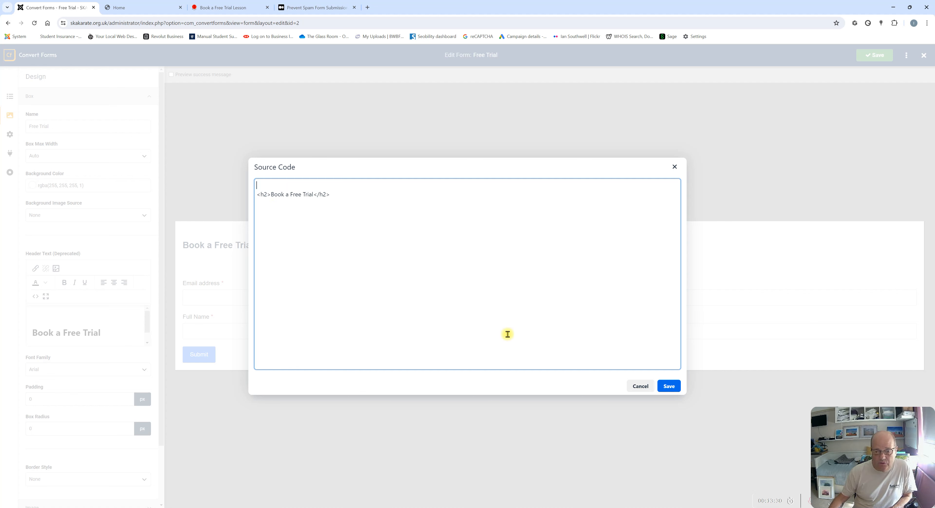
click(669, 387)
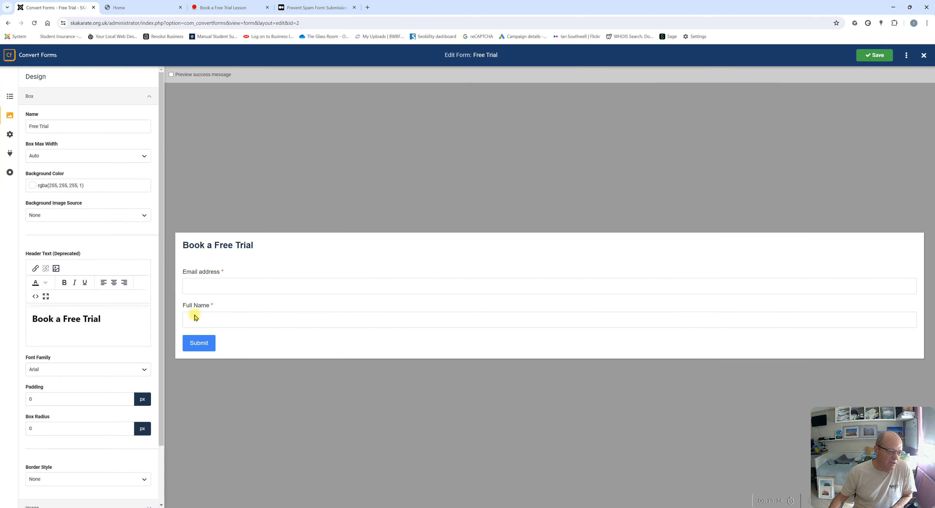
scroll(80, 356, down, 1)
scroll(62, 327, down, 1)
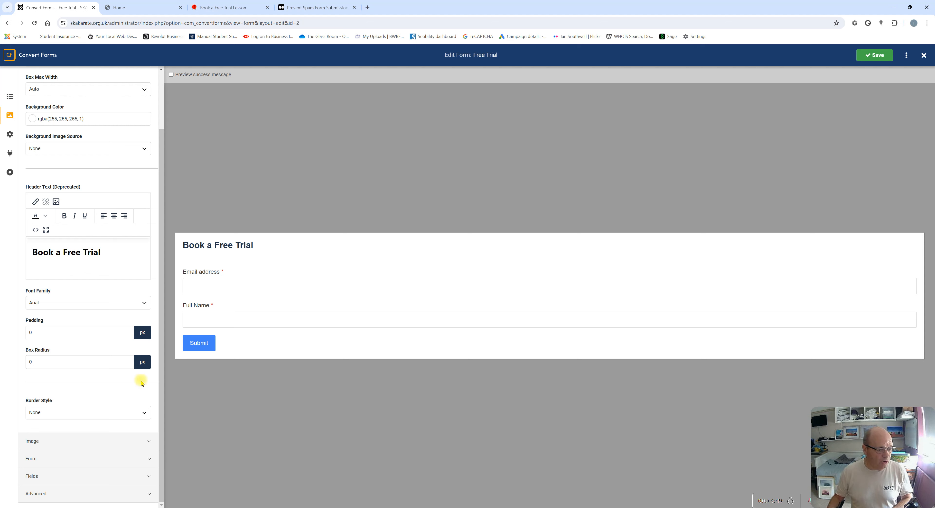
click(94, 420)
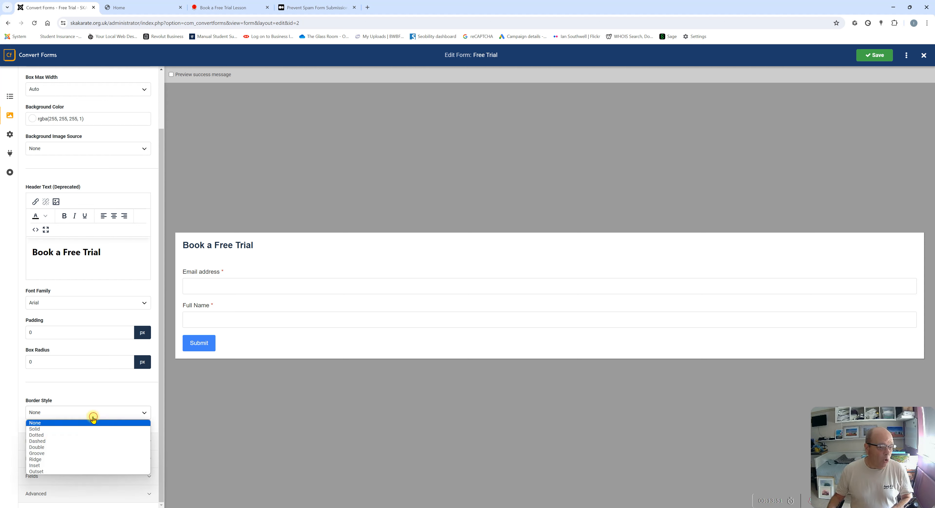
click(35, 429)
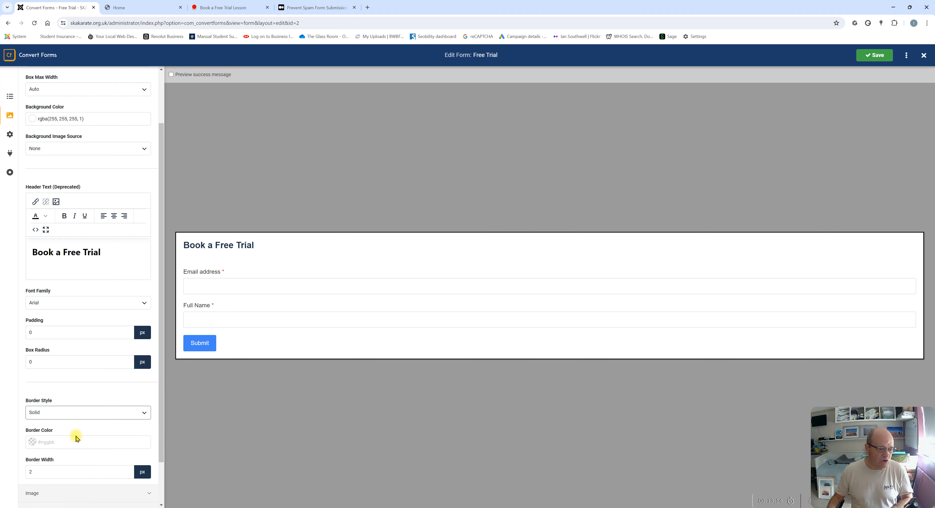
click(60, 442)
click(73, 453)
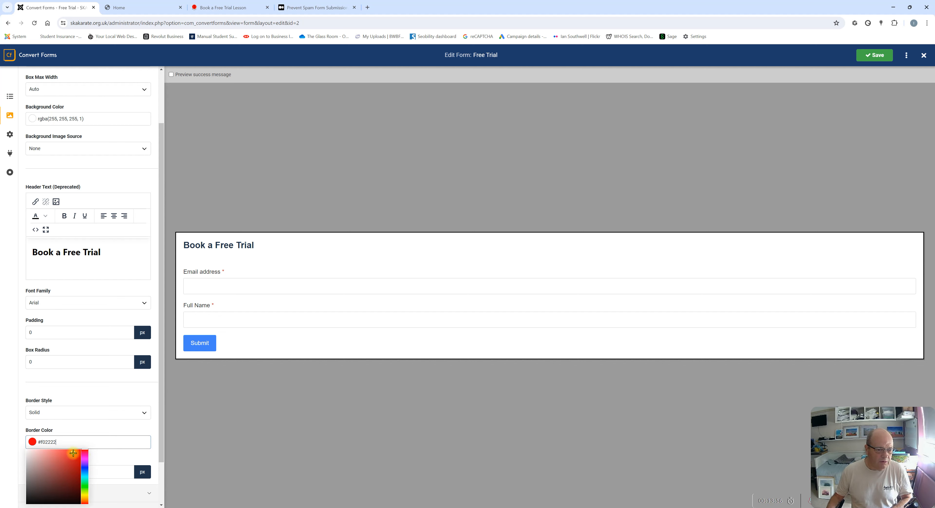
click(873, 64)
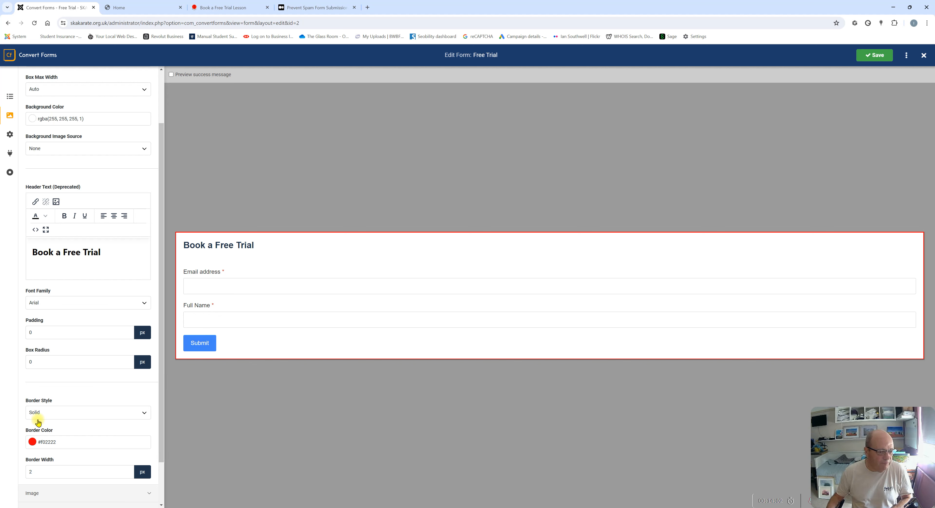
click(60, 413)
click(47, 425)
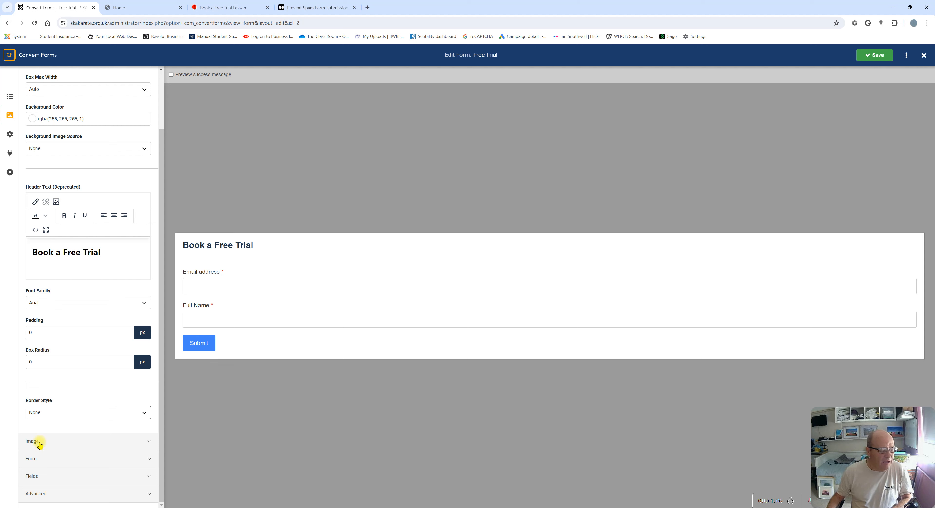
click(62, 442)
Expand the Form and Fields sections of the Design panel to reveal label and input styling
scroll(109, 345, down, 2)
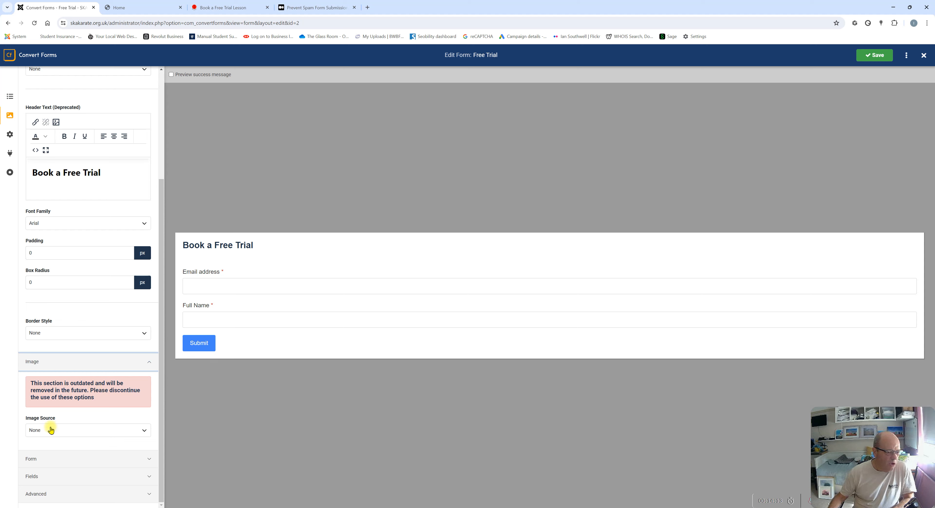
click(31, 459)
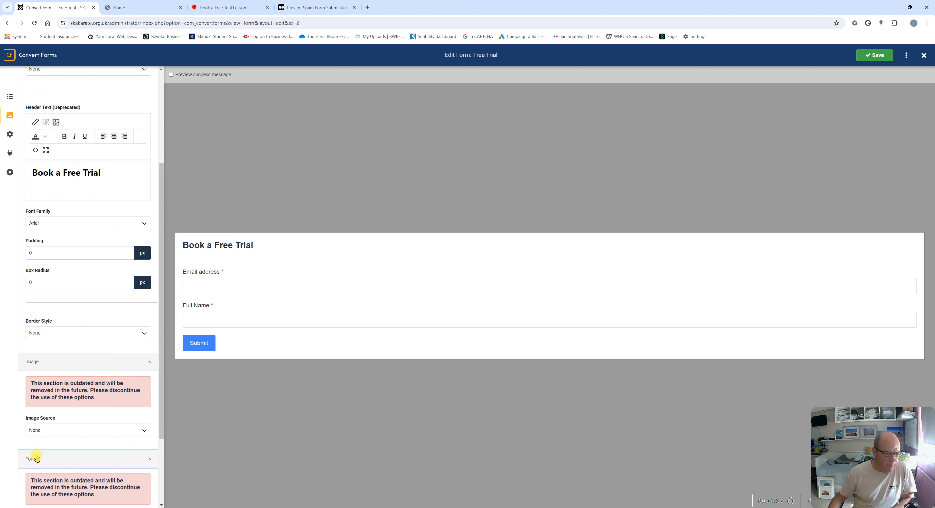
scroll(73, 386, down, 3)
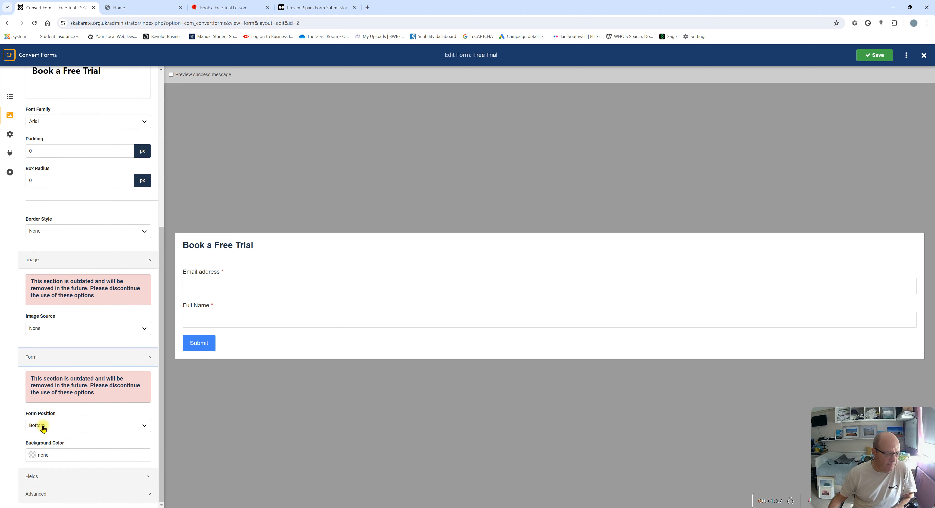
click(32, 477)
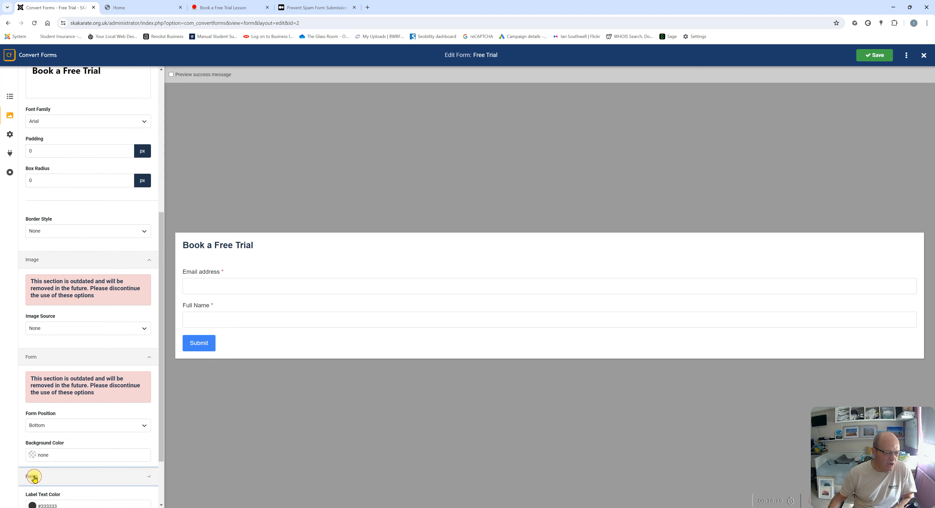
scroll(83, 394, down, 5)
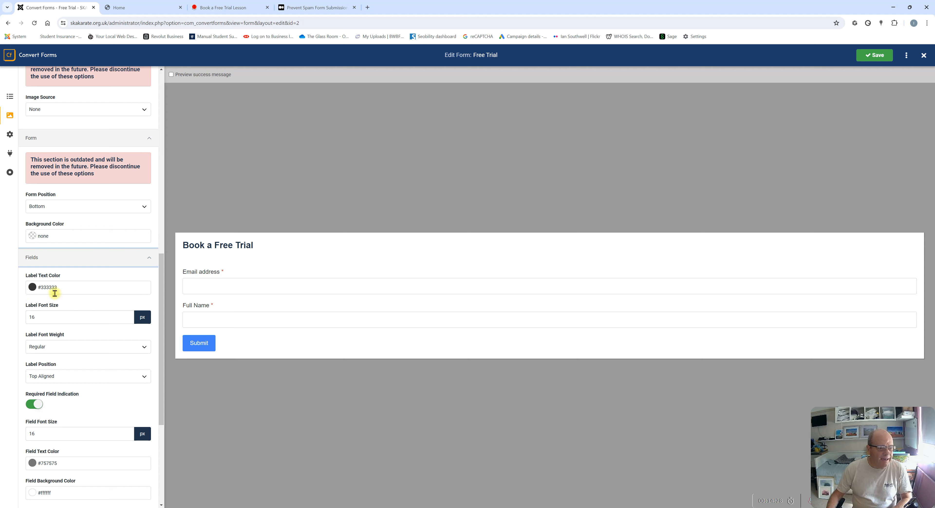
Change Label Text Color to red #d62f2f, then to black #000000, saving each time
click(31, 289)
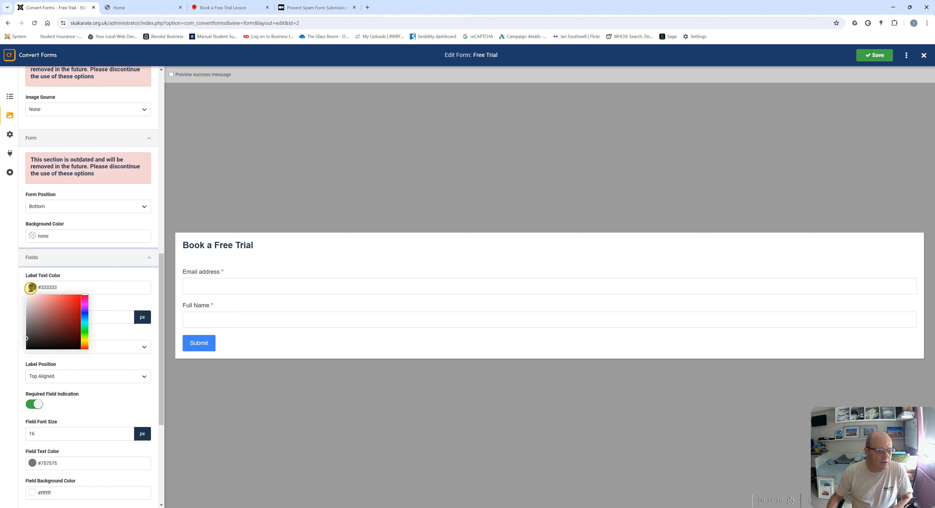
click(68, 304)
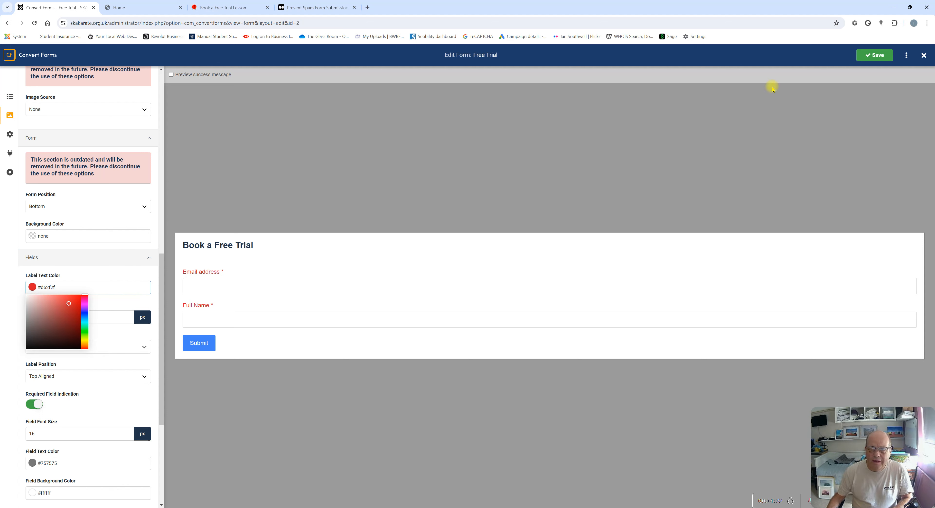
click(875, 55)
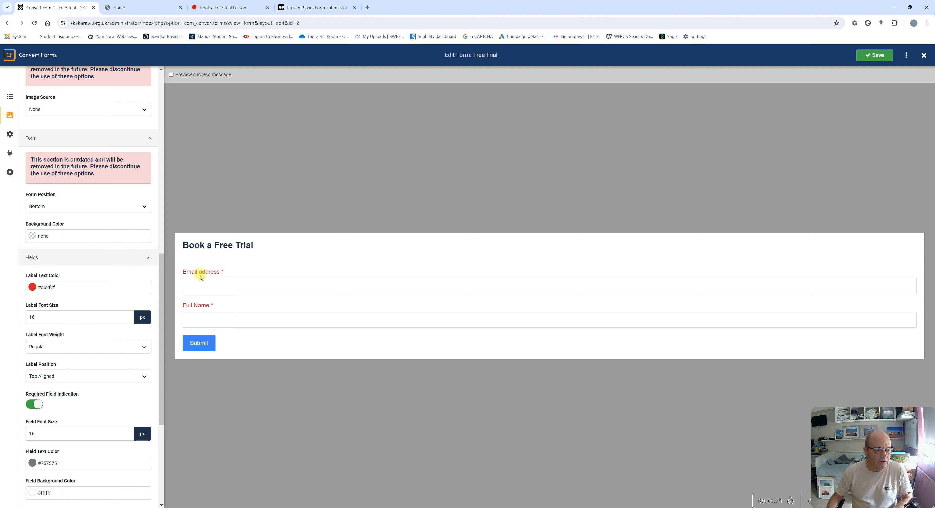
click(37, 289)
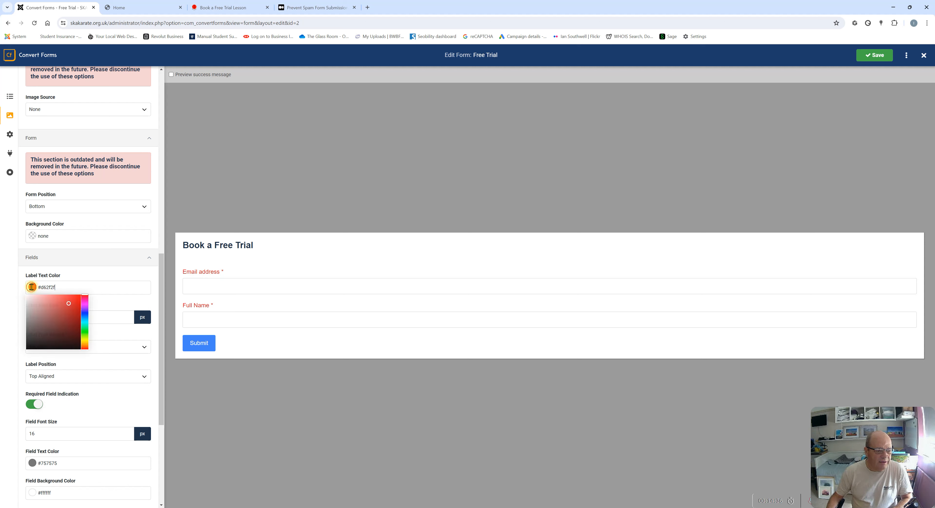
mouse_move(73, 305)
mouse_down()
mouse_move(93, 347)
mouse_move(87, 358)
mouse_up()
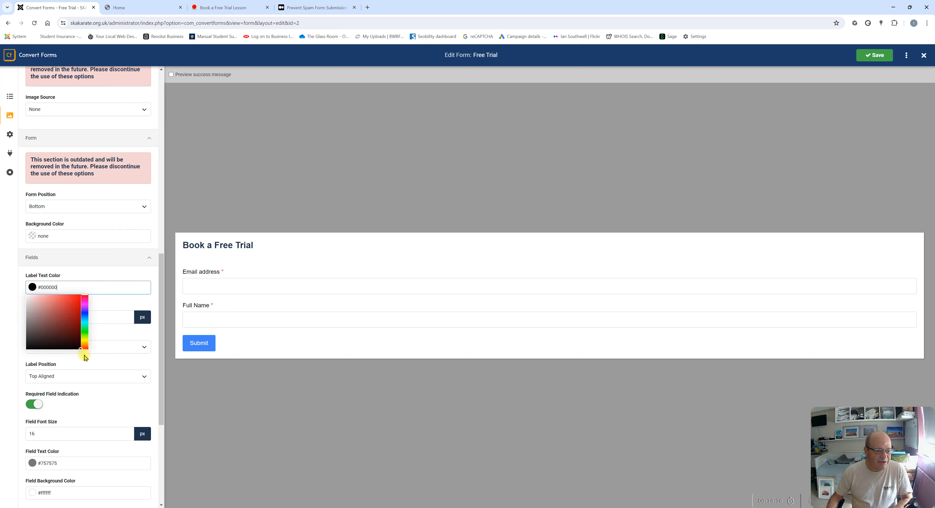
click(878, 57)
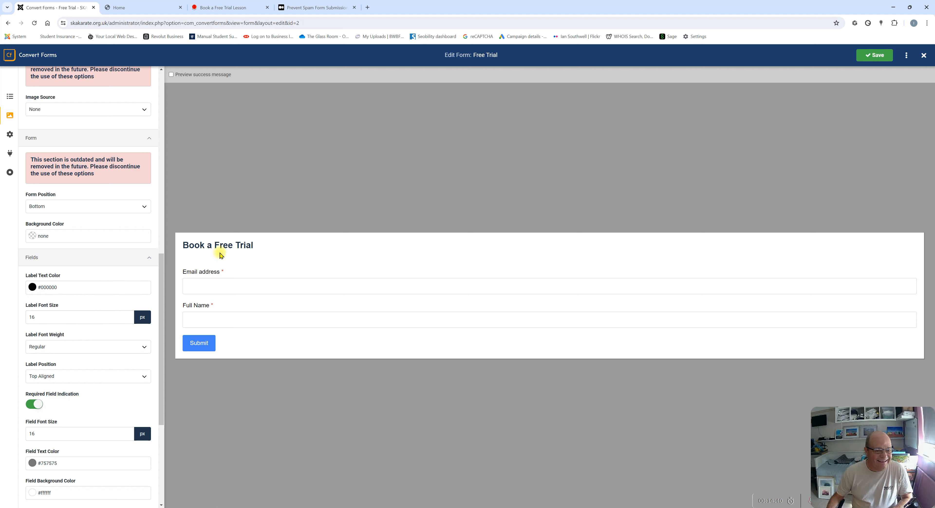
scroll(54, 349, down, 2)
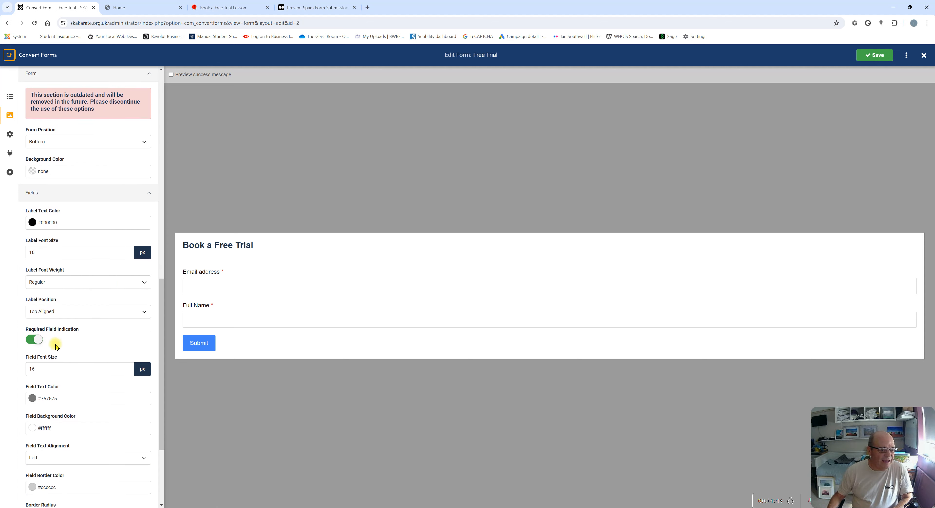
click(54, 273)
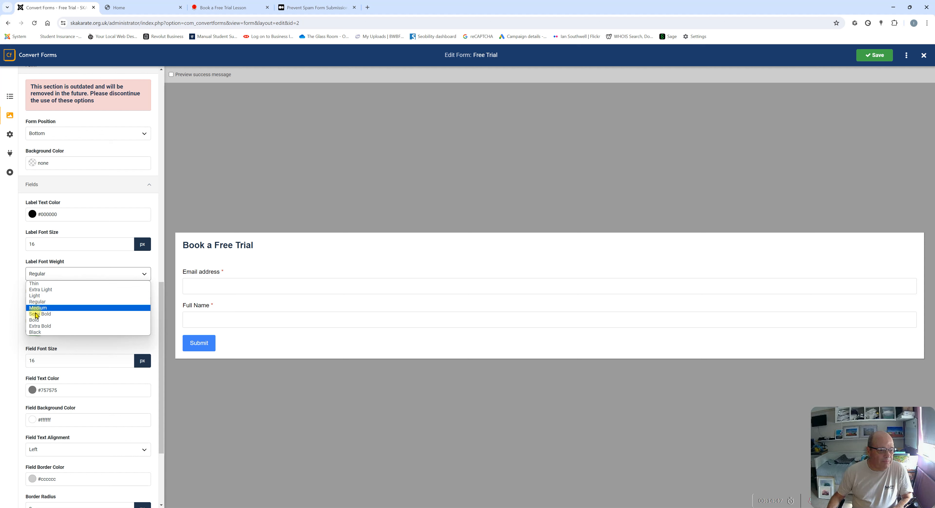
Set Label Font Weight to Regular after trying Bold, leaving Required Field Indication on
click(37, 320)
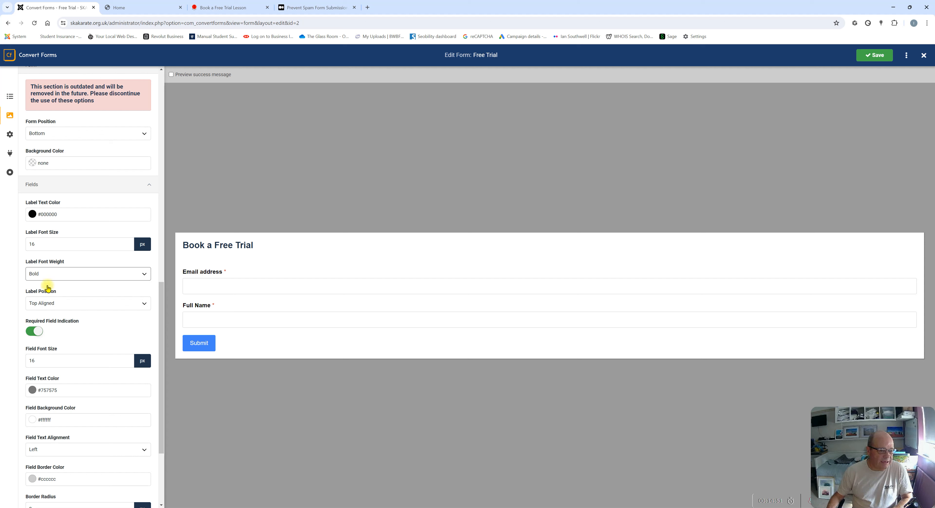
click(51, 276)
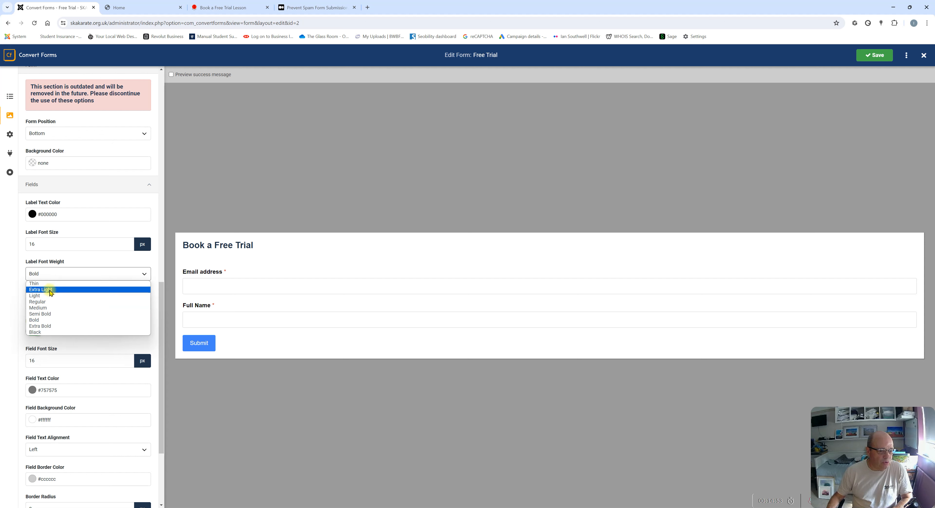
click(37, 302)
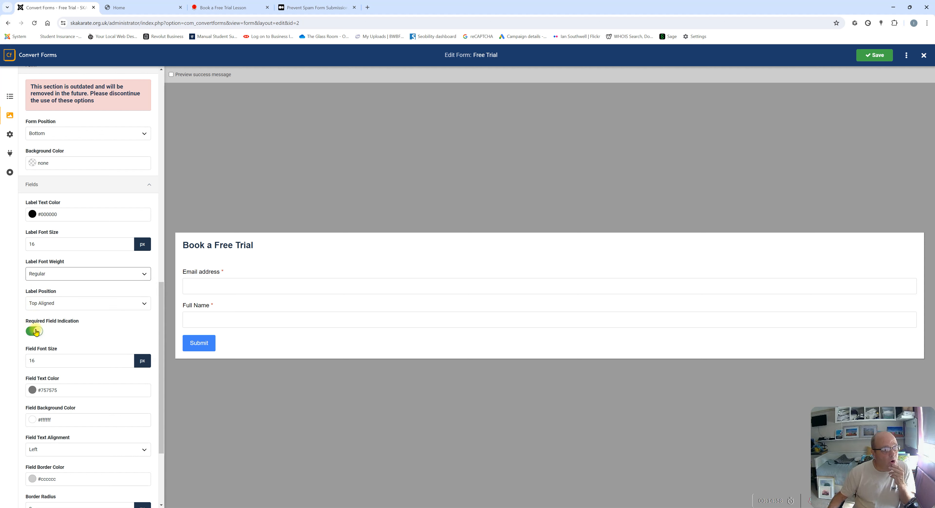
click(32, 332)
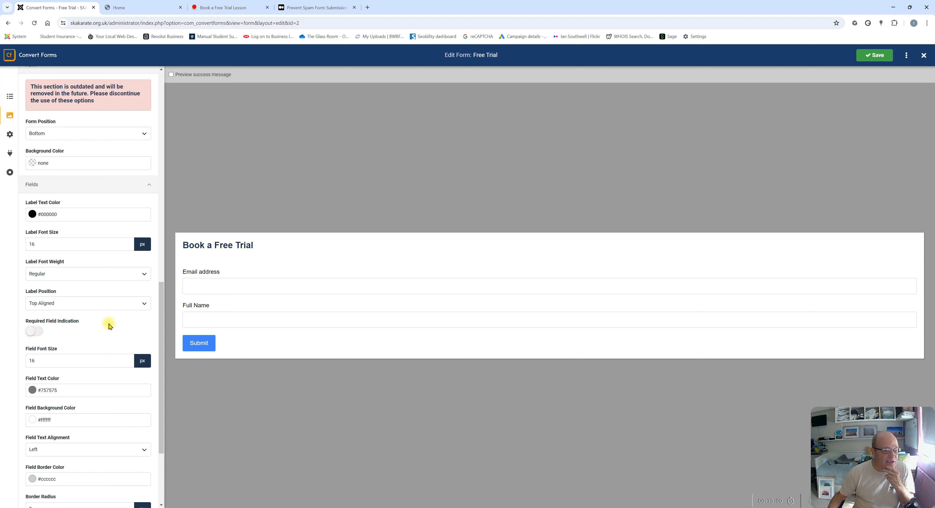
click(35, 333)
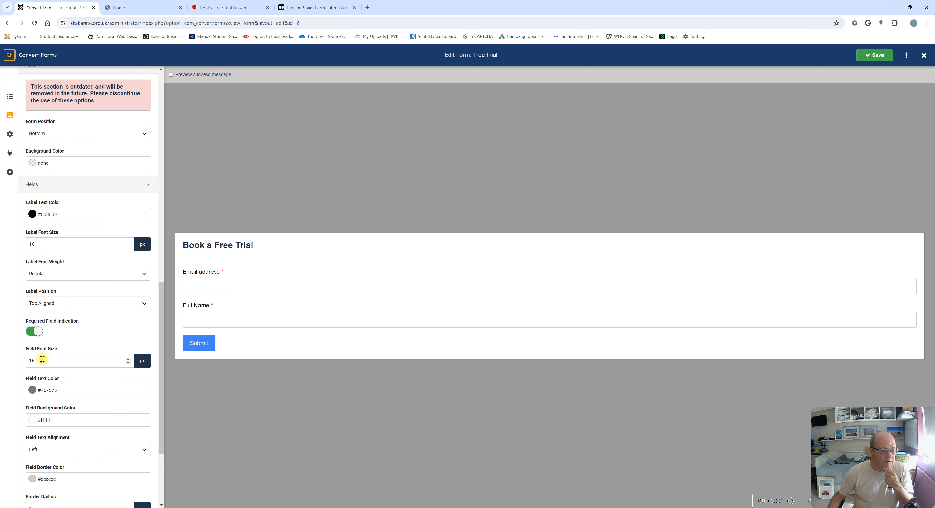
click(202, 288)
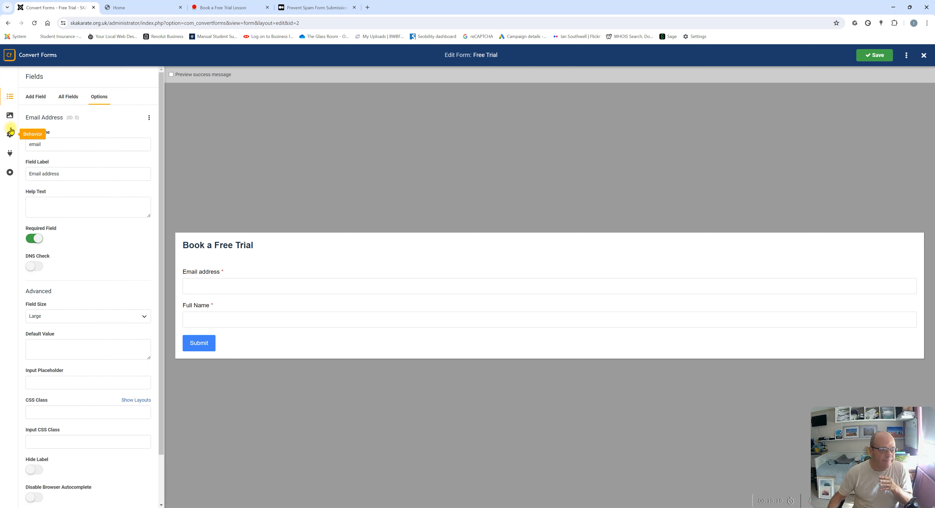
click(10, 117)
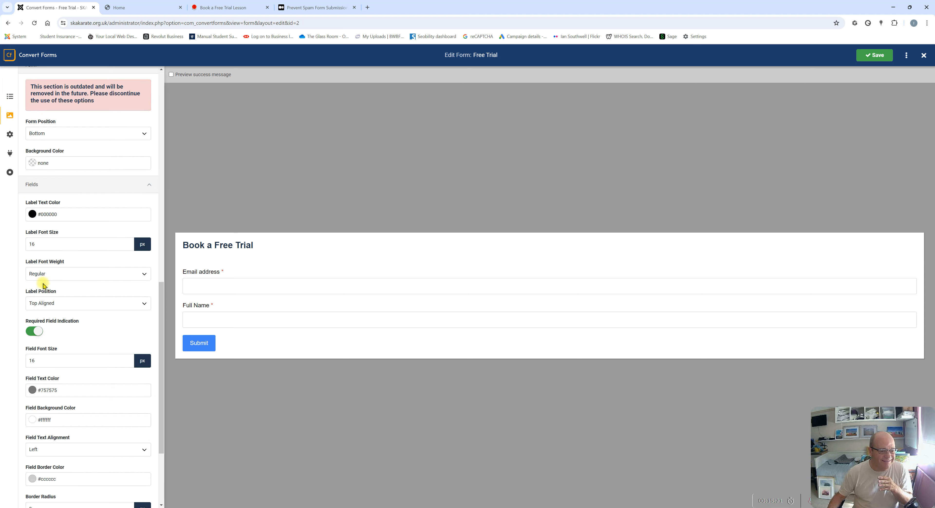
Set Field Background Color to #f0f0f0 and keep Help Text Position after the input
scroll(44, 289, down, 3)
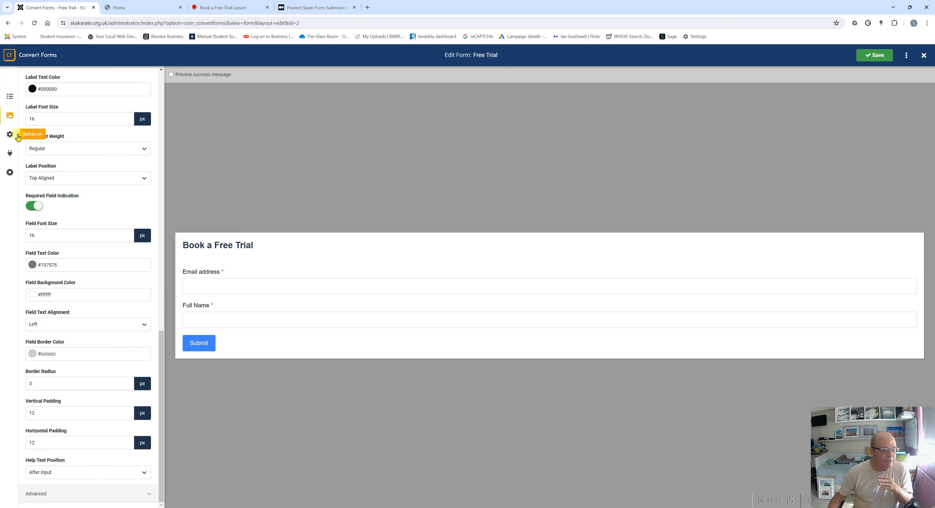
scroll(75, 109, up, 3)
scroll(76, 116, up, 3)
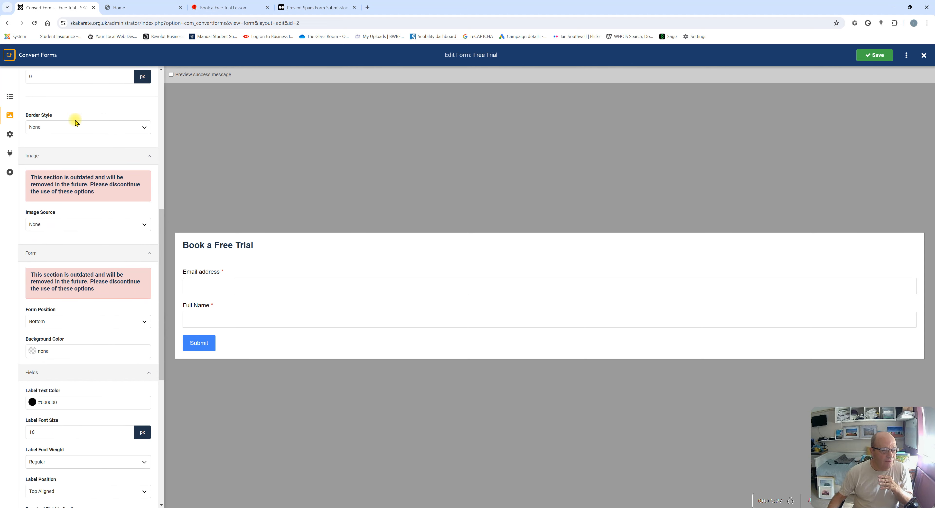
scroll(76, 122, down, 4)
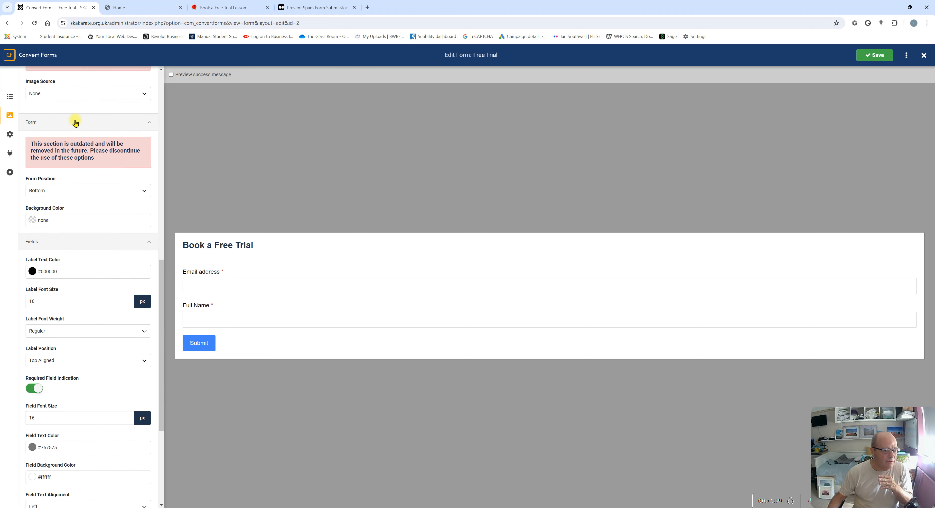
scroll(47, 310, down, 2)
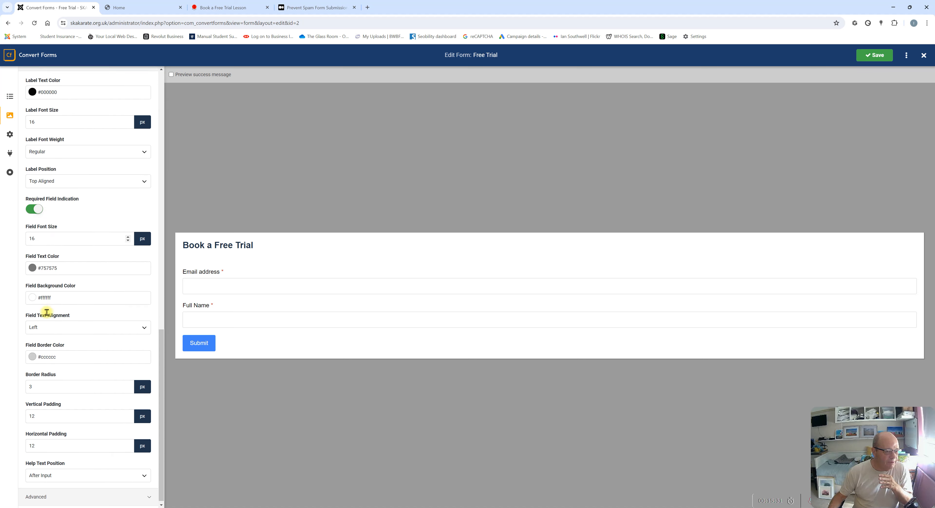
click(56, 234)
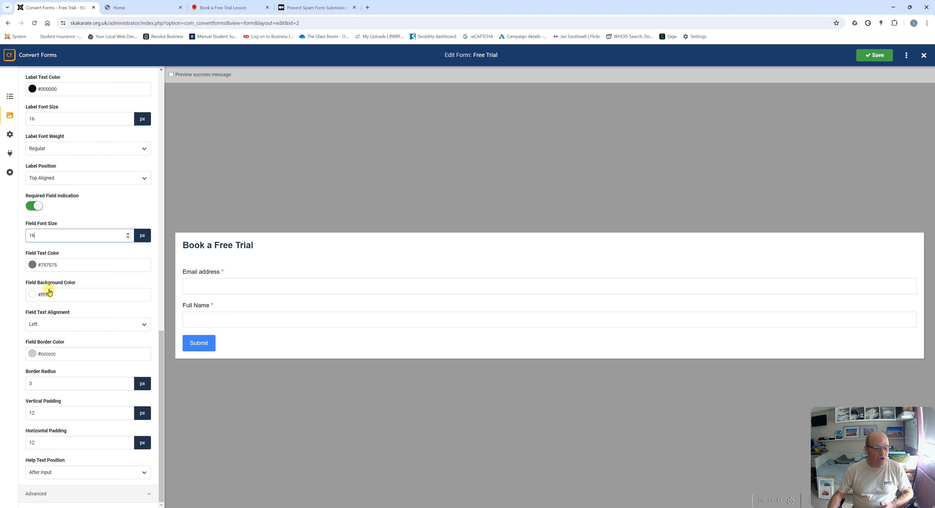
click(35, 296)
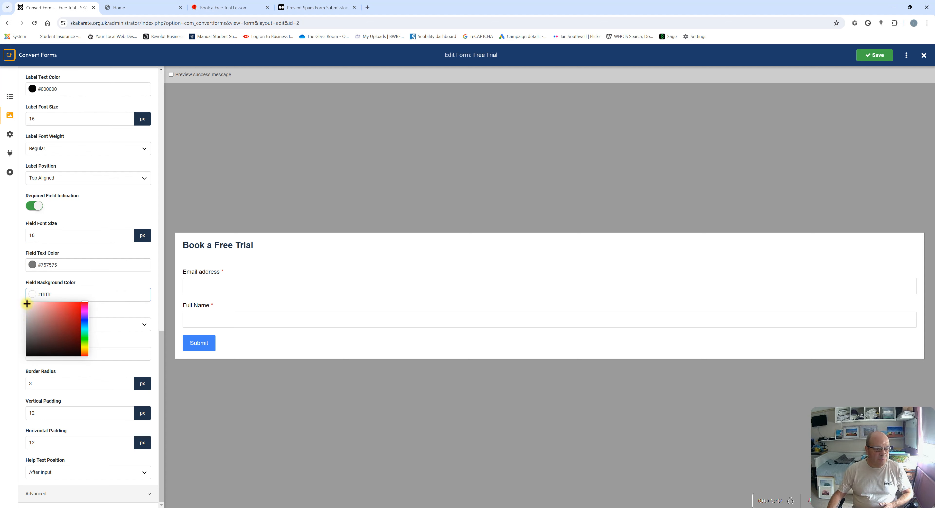
mouse_move(27, 304)
mouse_down()
mouse_move(18, 360)
mouse_move(20, 309)
mouse_up()
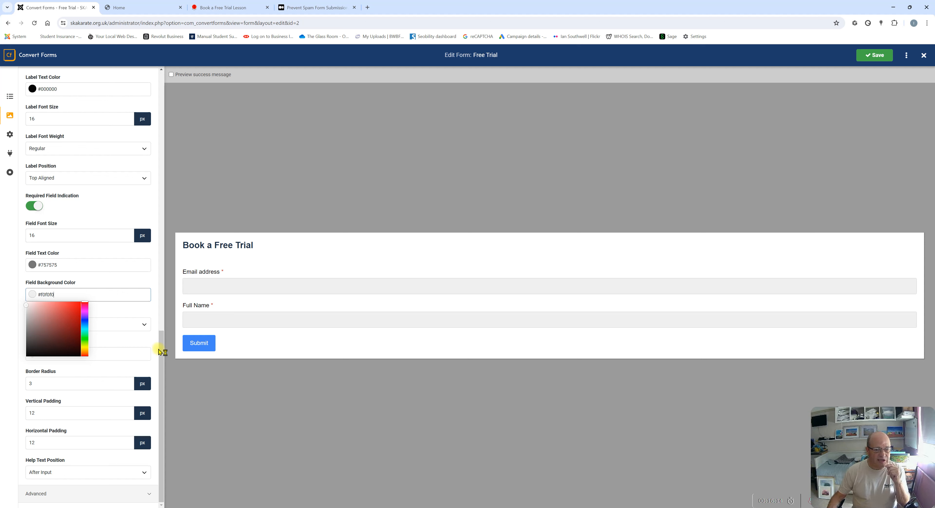
click(90, 472)
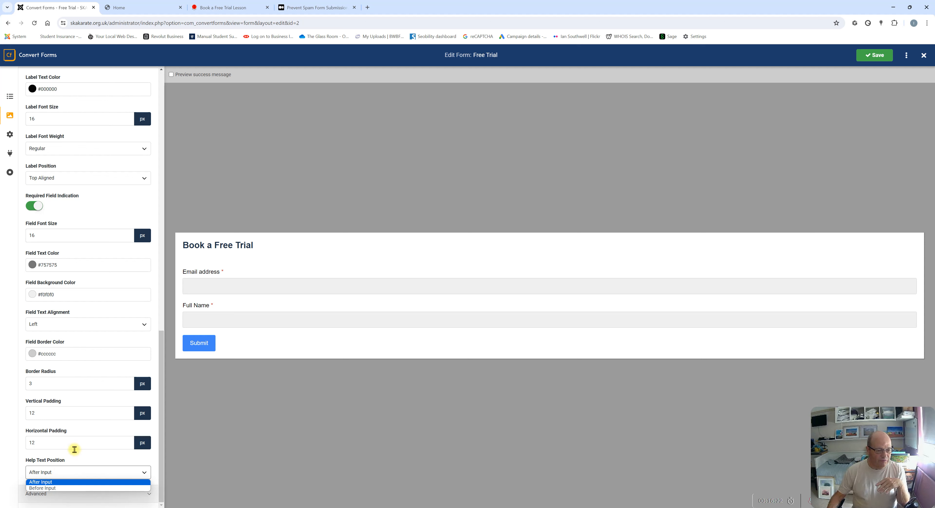
click(82, 459)
In Design > Advanced, write a Form Footer asking visitors to call the club's phone number, then save
click(39, 494)
scroll(69, 319, down, 4)
scroll(65, 341, down, 7)
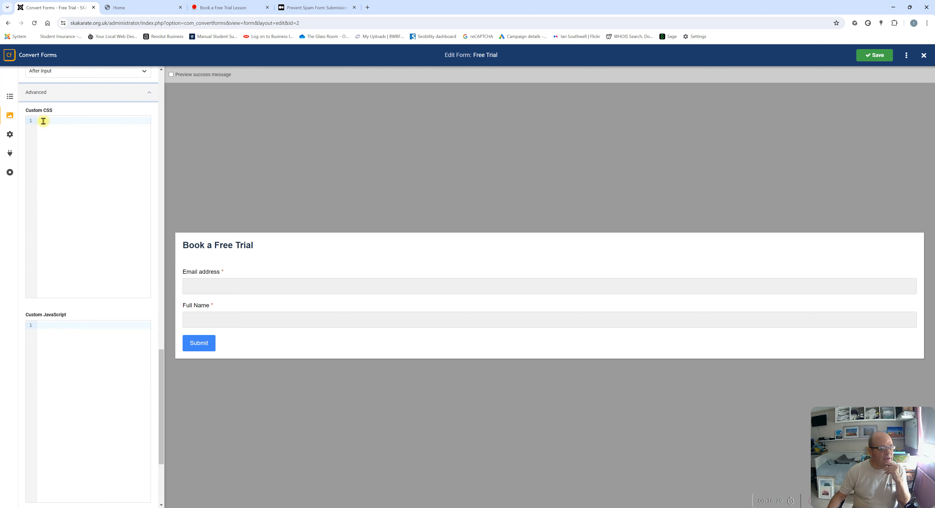
scroll(41, 330, down, 4)
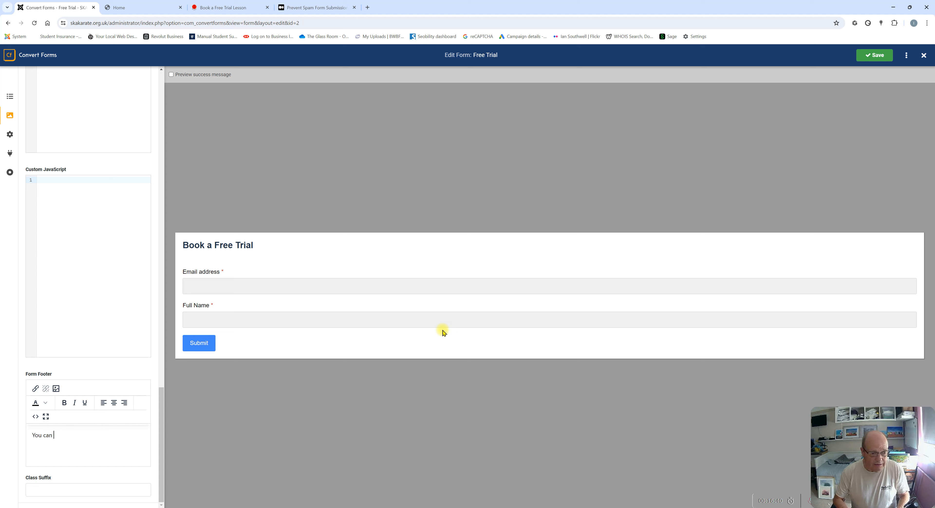
key(Caps_Lock)
text(LSO)
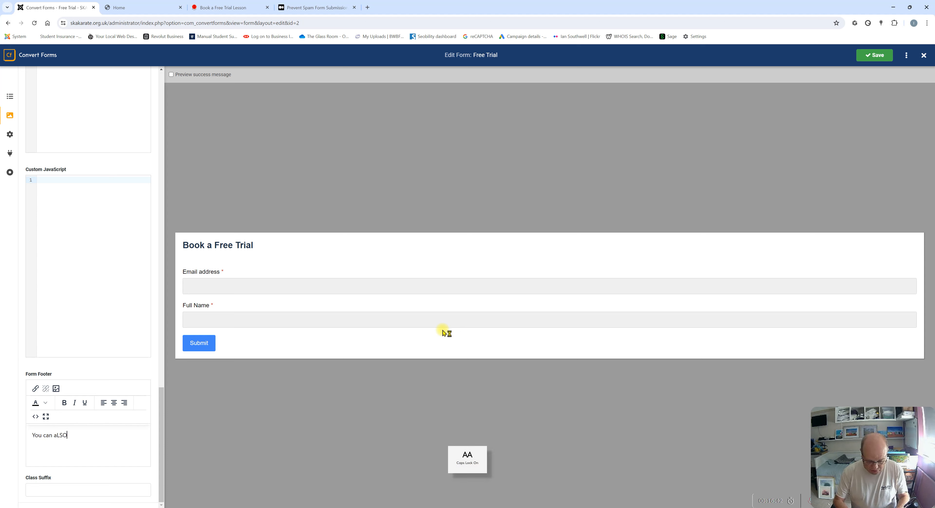
text( CALL U)
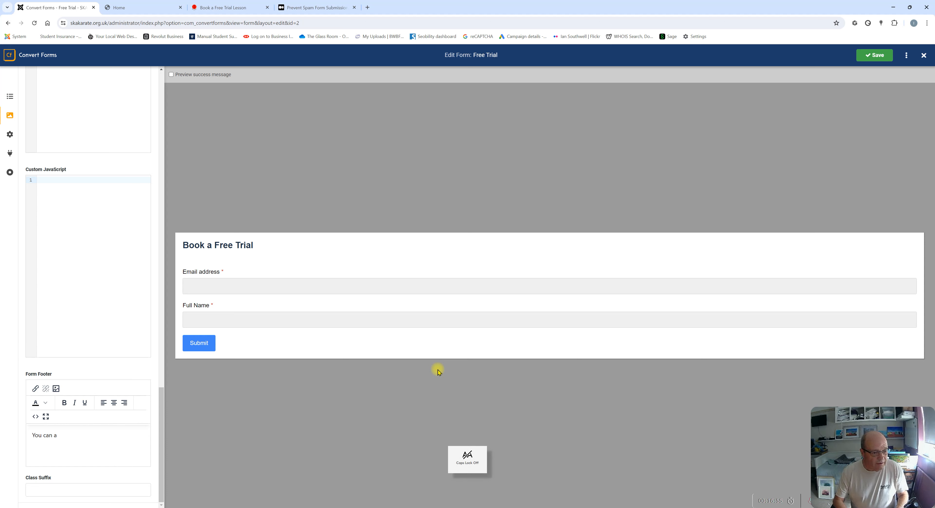
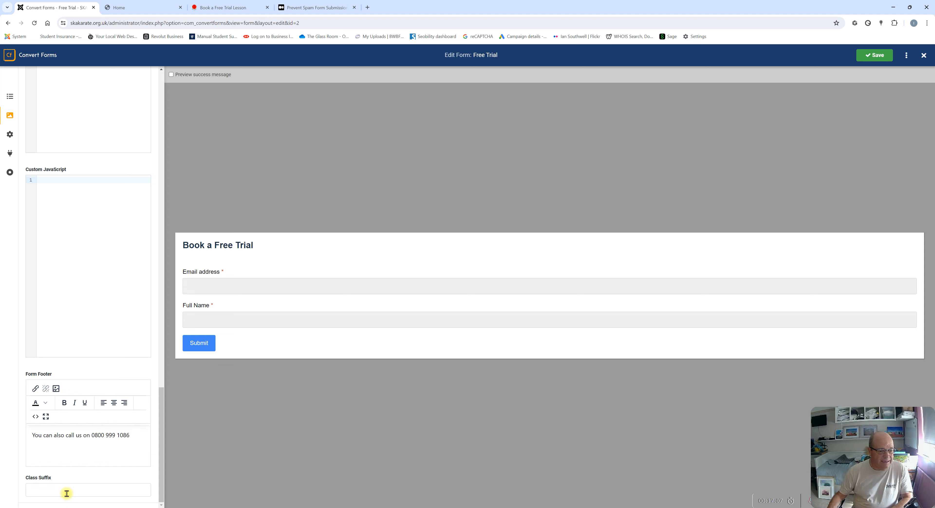
click(871, 55)
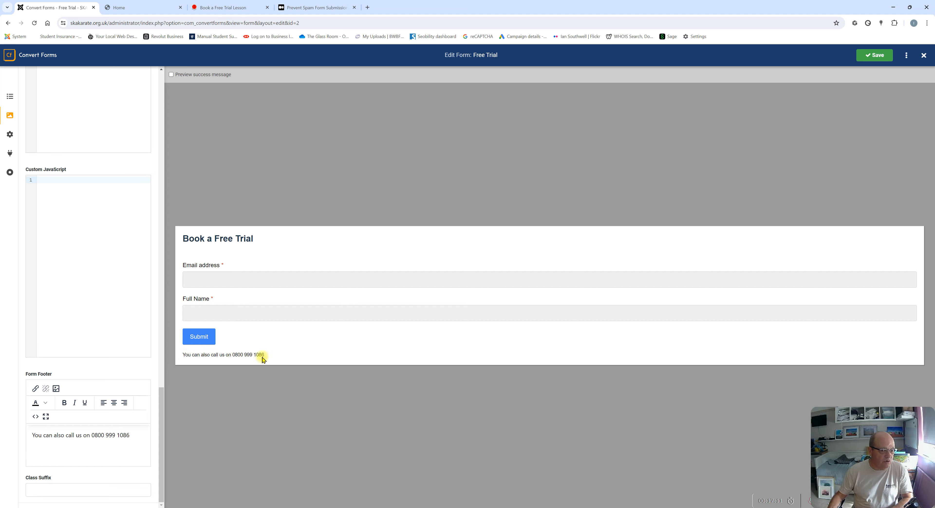
scroll(140, 435, up, 15)
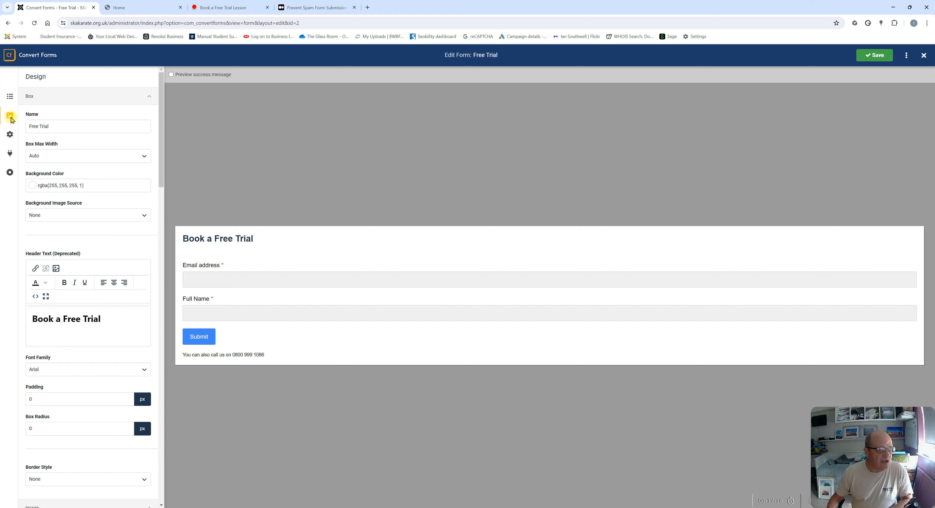
Open the form's Behavior settings to show Published status and the Anti-Spam Honeypot switch
click(14, 132)
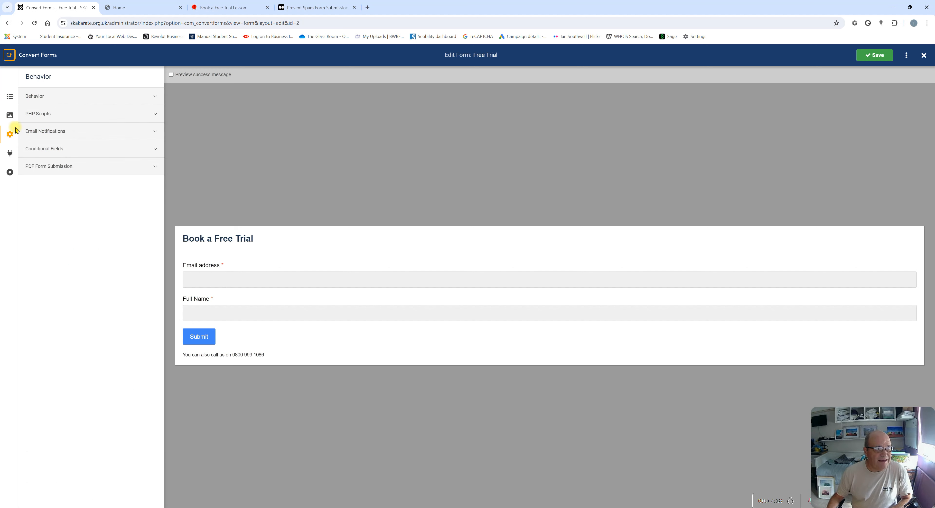
click(39, 103)
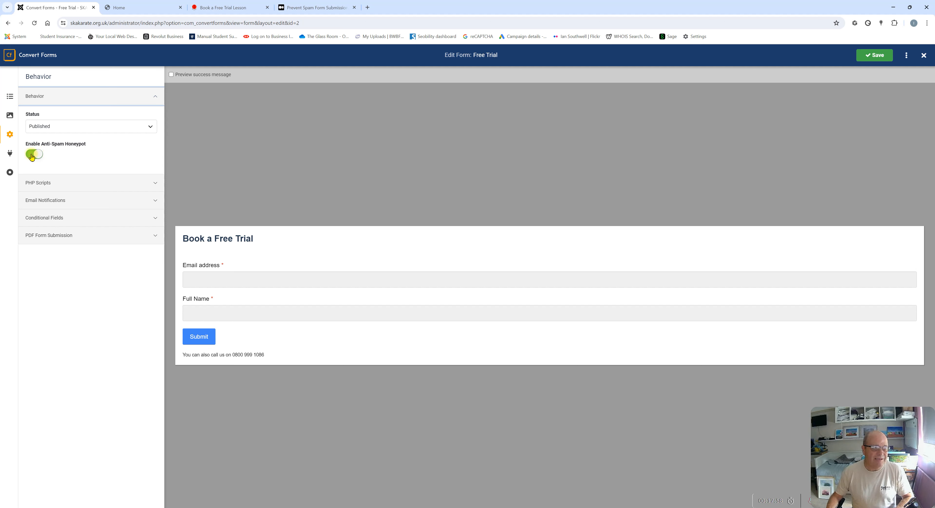
Expand PHP Scripts and look through its script editors
click(50, 184)
scroll(52, 258, down, 6)
scroll(47, 338, down, 4)
scroll(46, 334, up, 12)
scroll(56, 306, down, 10)
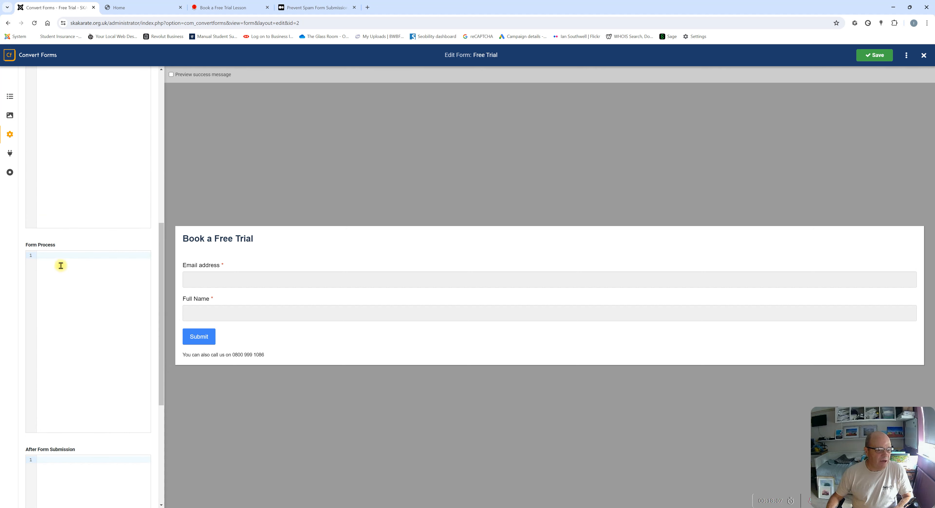
scroll(29, 378, down, 3)
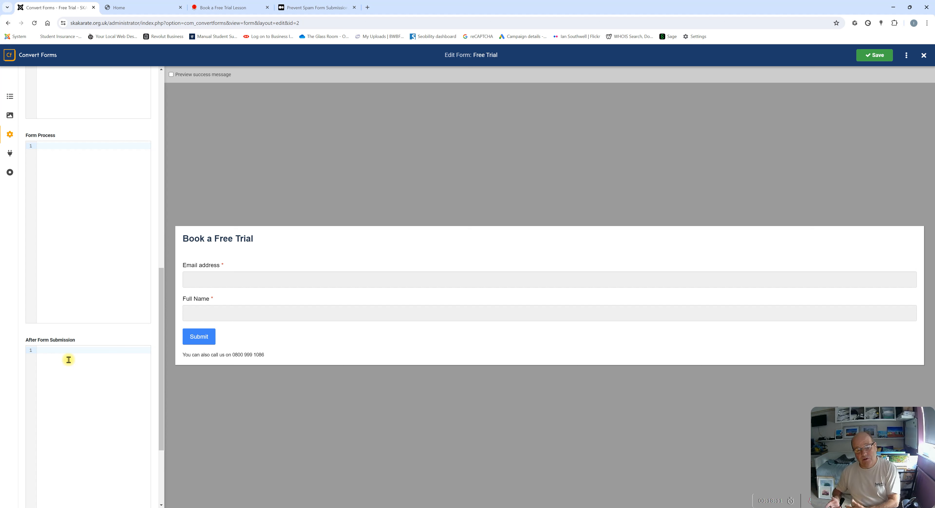
scroll(123, 224, up, 13)
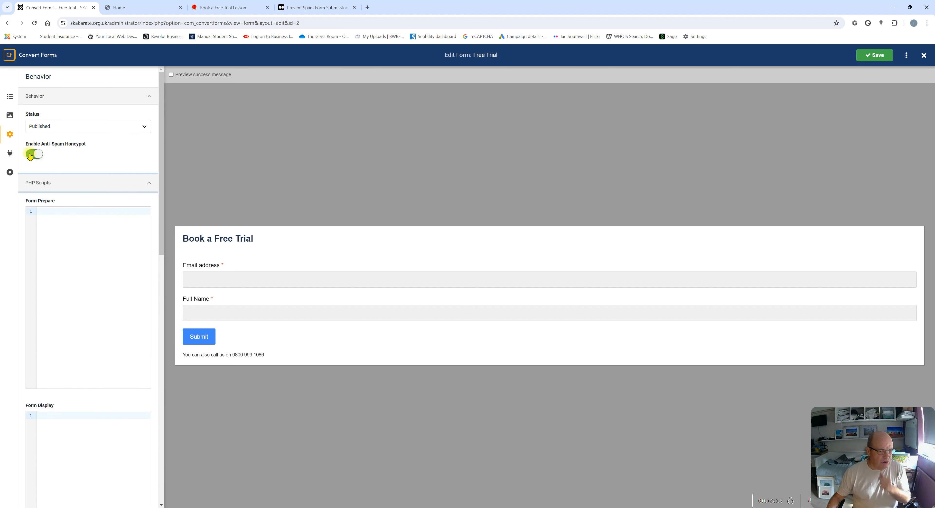
scroll(44, 152, down, 9)
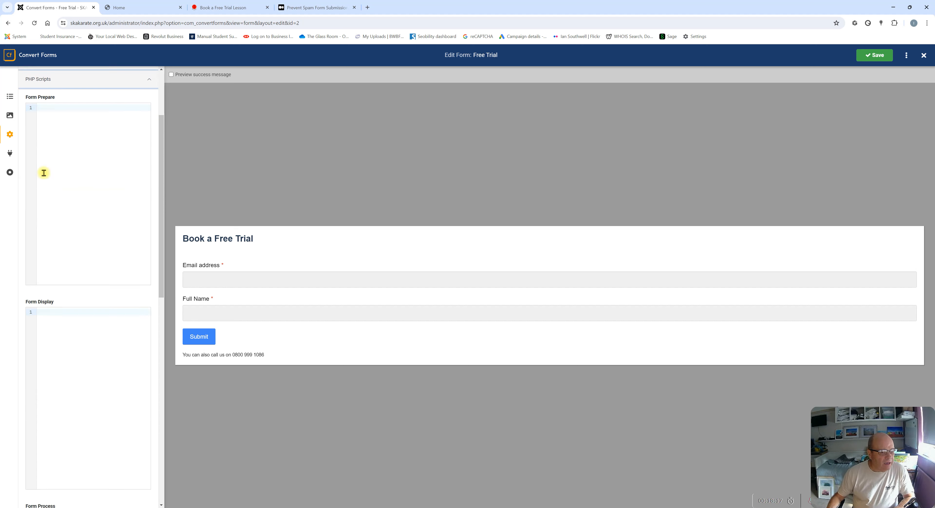
Expand Email Notifications, where submission email notifications are still off
scroll(75, 316, down, 8)
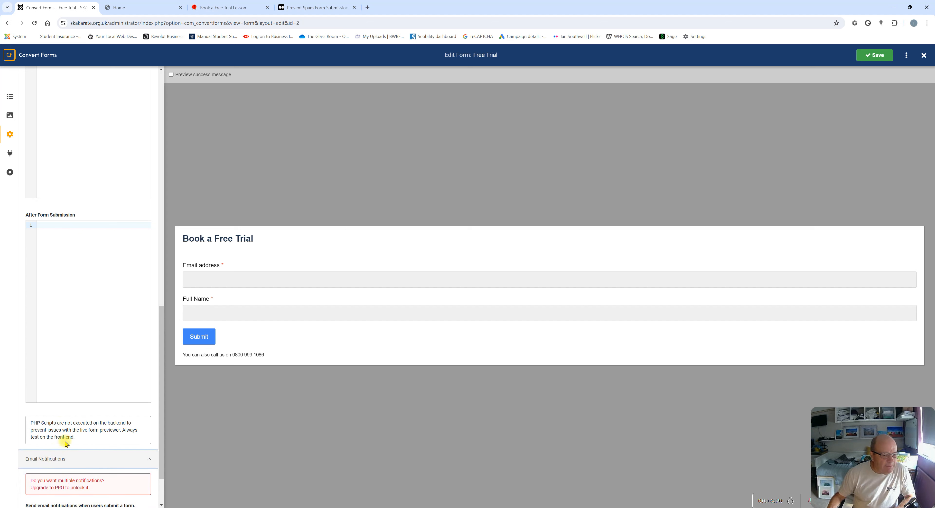
click(46, 460)
scroll(94, 421, down, 2)
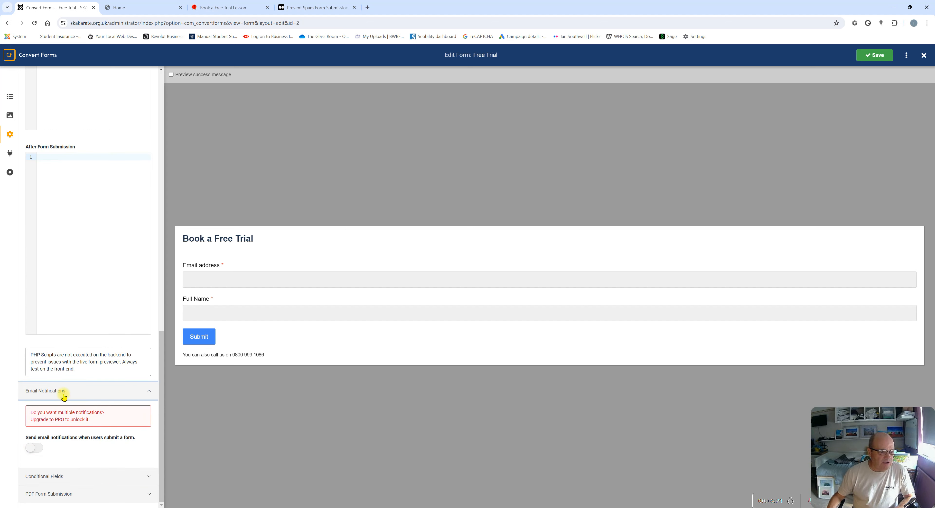
click(39, 450)
scroll(116, 350, down, 7)
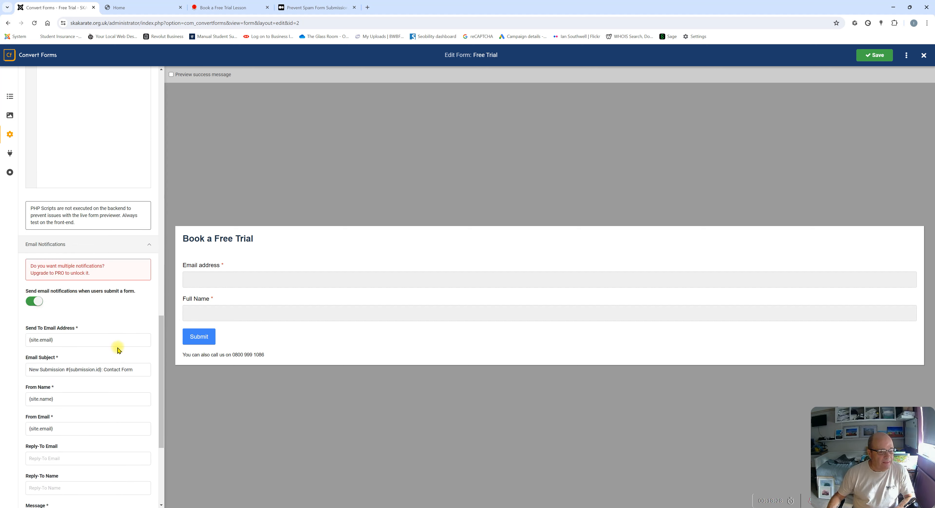
click(64, 231)
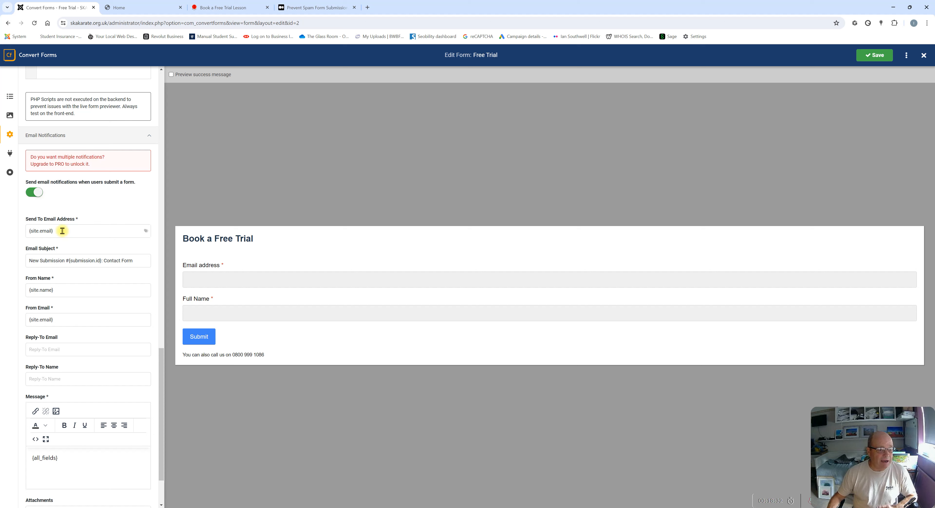
click(30, 262)
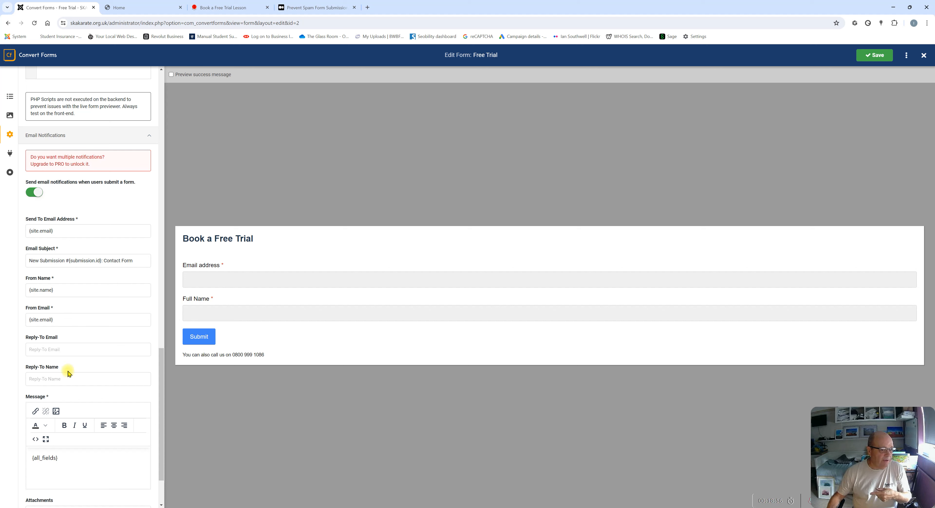
scroll(68, 371, down, 2)
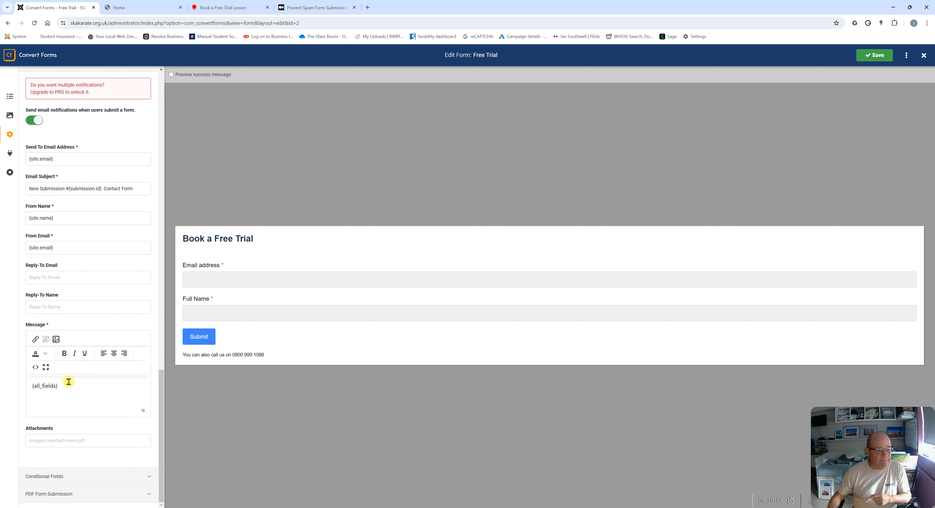
scroll(85, 261, up, 4)
scroll(86, 262, down, 1)
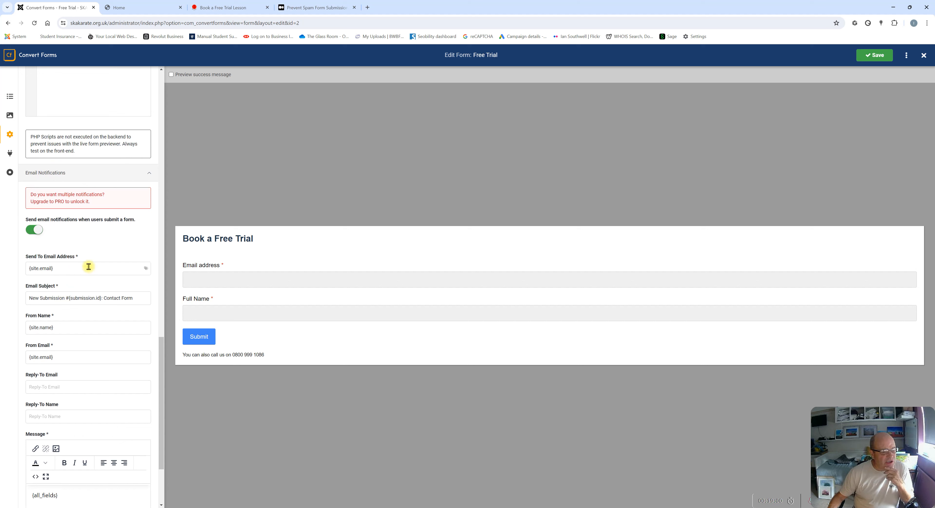
mouse_move(74, 268)
mouse_down()
mouse_move(22, 271)
mouse_move(63, 267)
mouse_up()
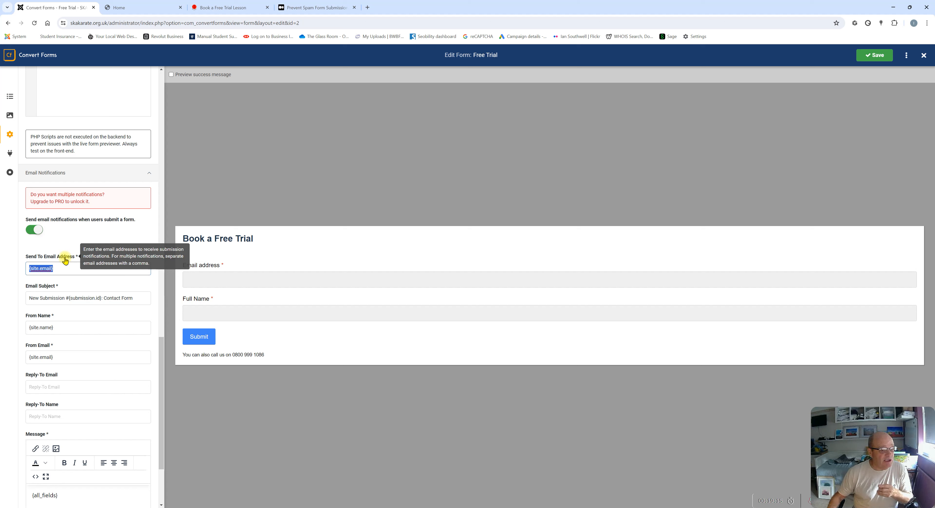
scroll(63, 256, down, 3)
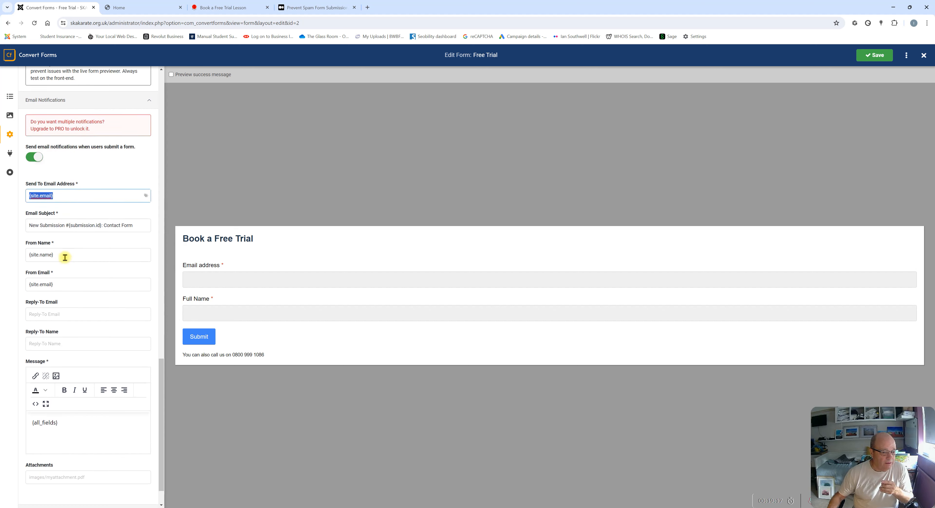
click(71, 384)
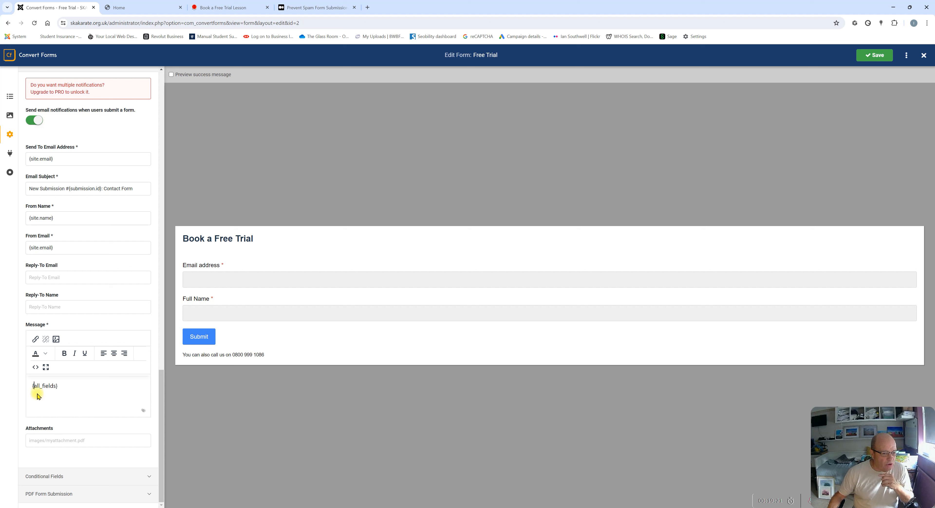
key(Return)
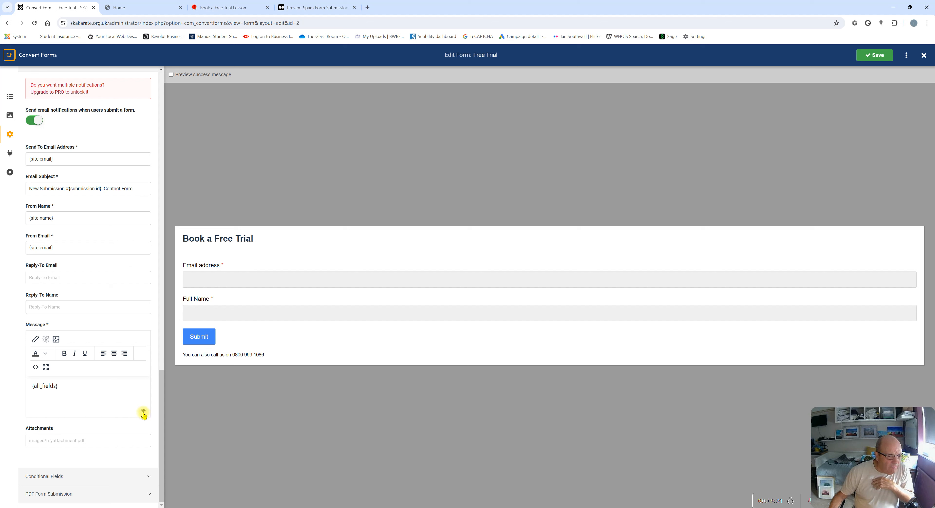
click(143, 413)
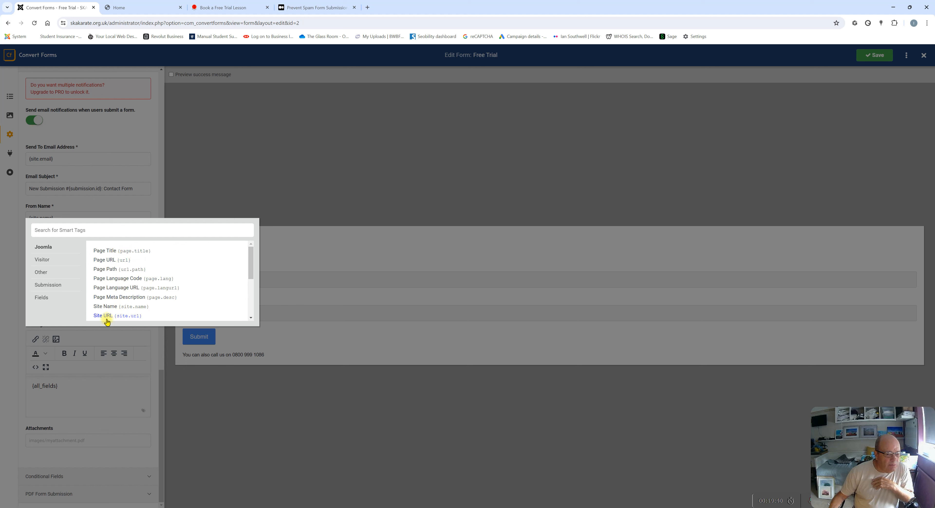
click(41, 299)
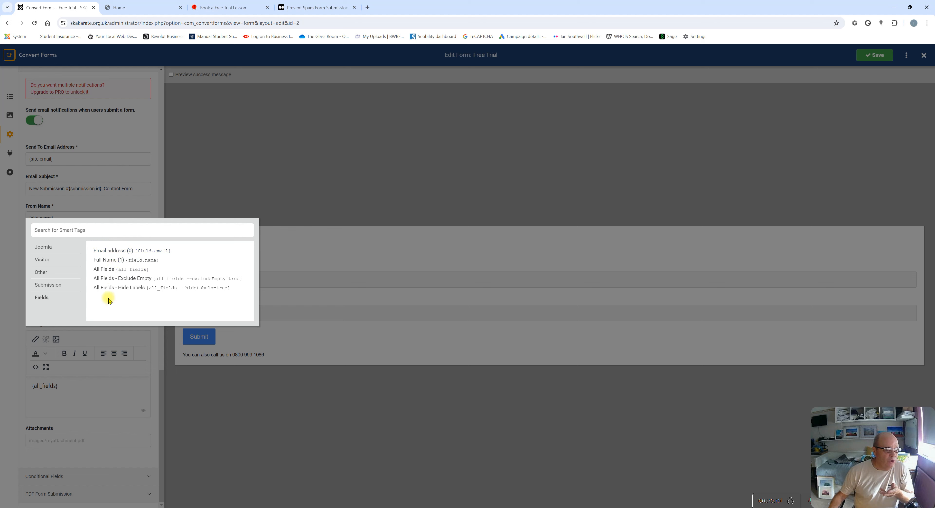
click(264, 190)
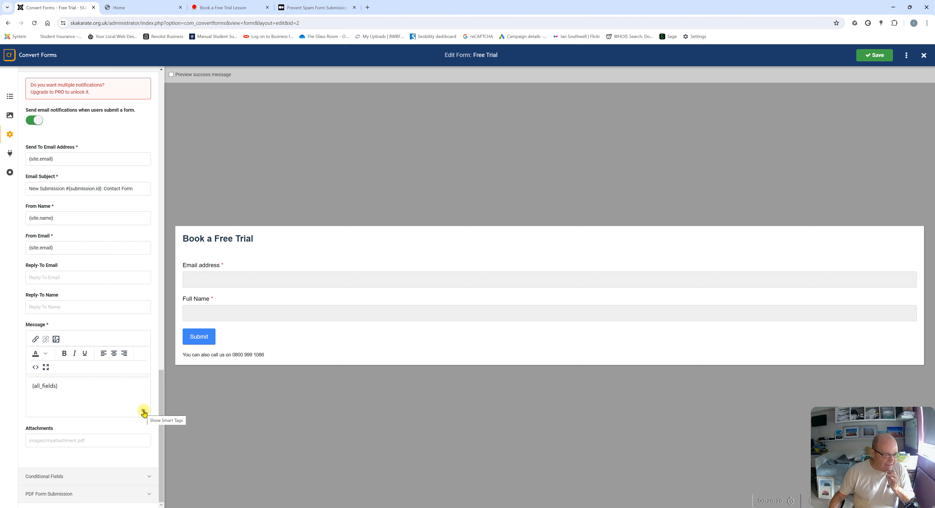
click(40, 440)
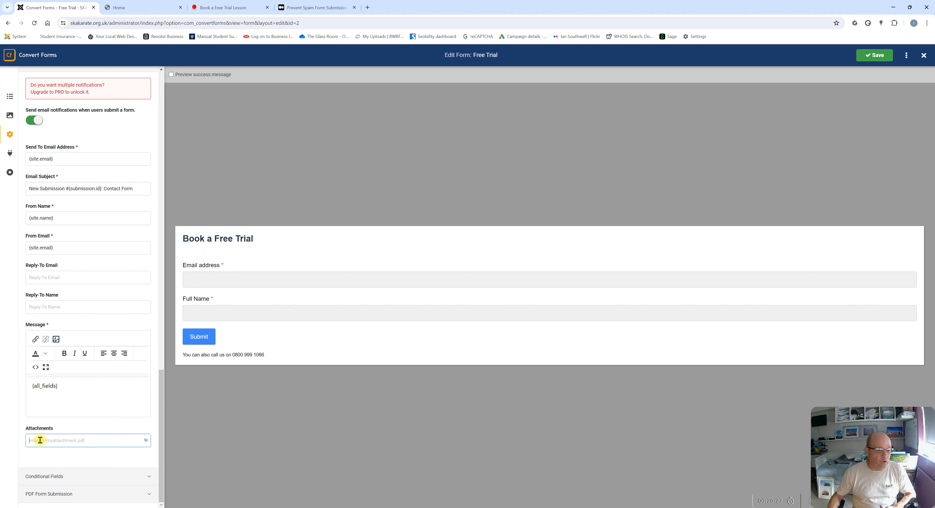
click(146, 443)
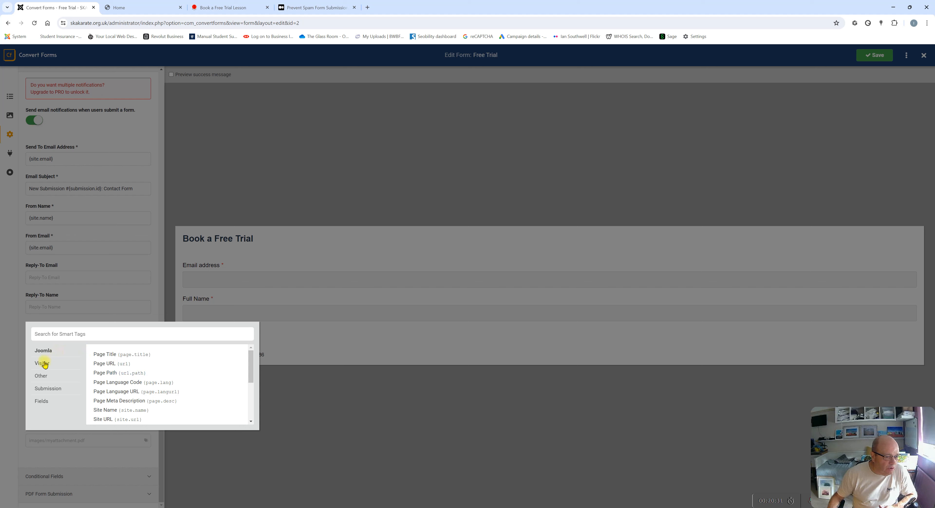
click(47, 390)
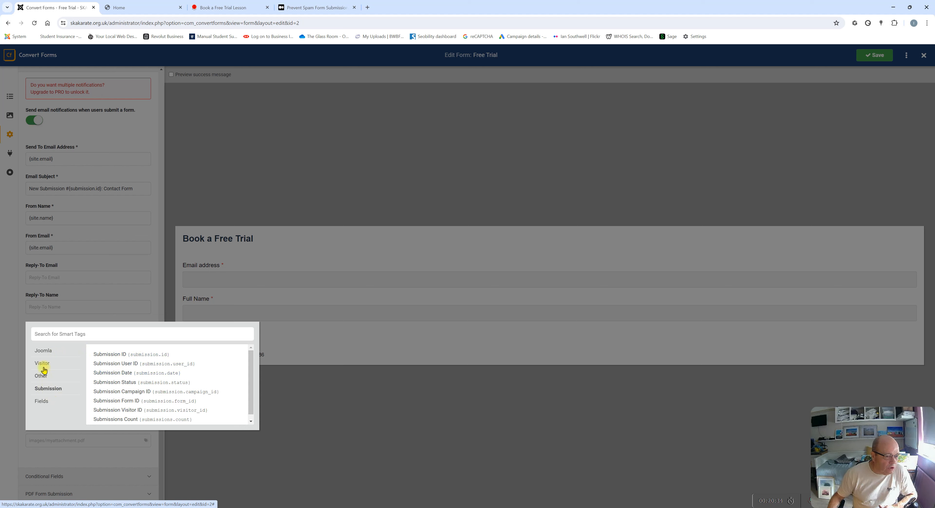
click(45, 351)
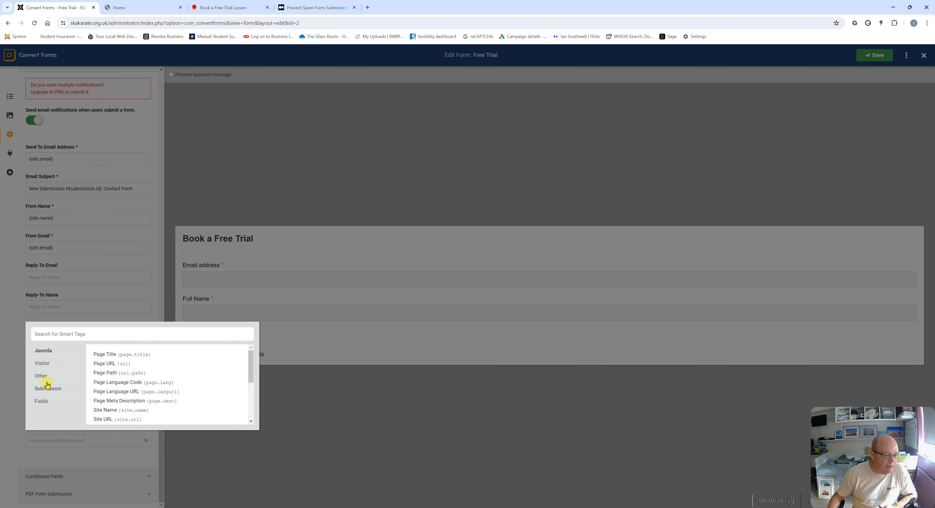
click(46, 368)
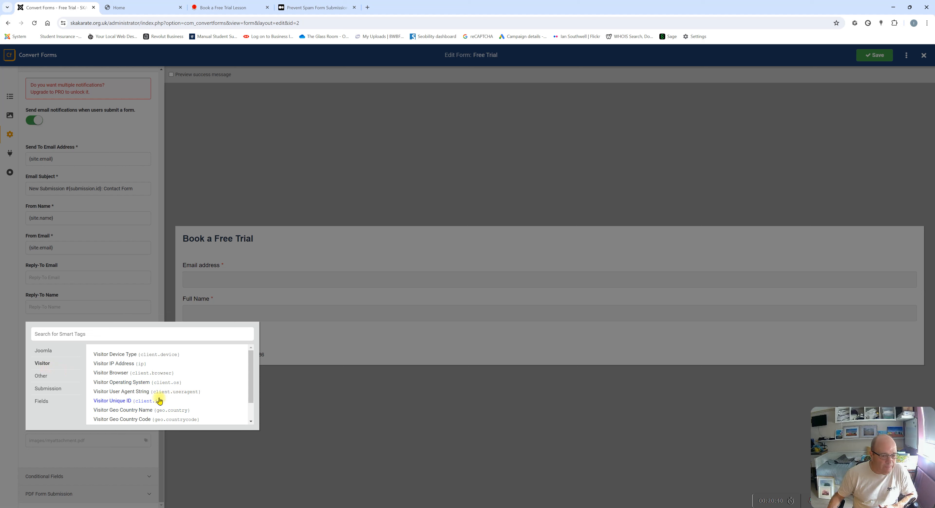
scroll(160, 400, down, 1)
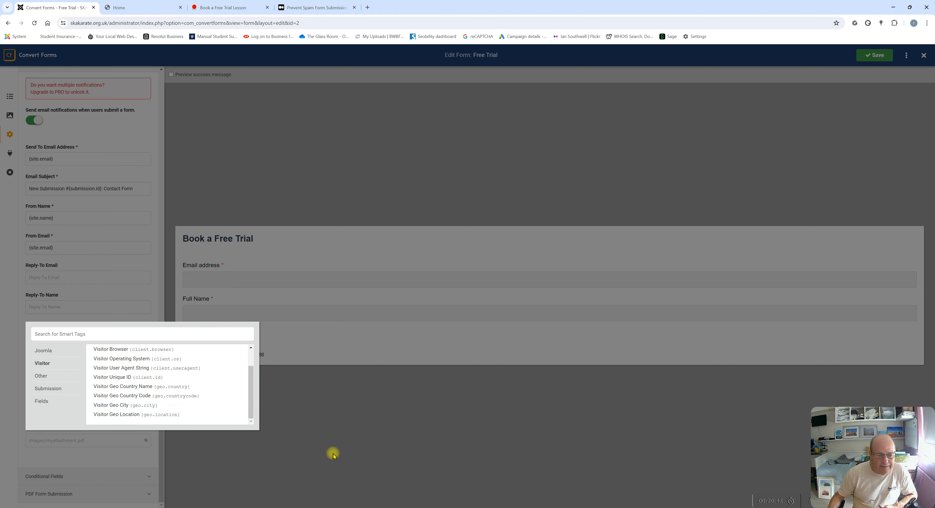
click(333, 453)
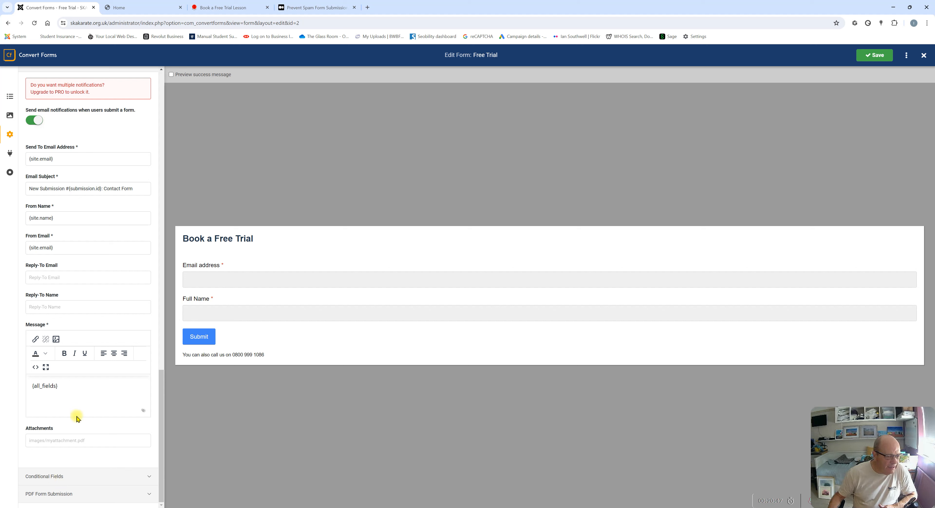
Expand Conditional Fields and PDF Form Submission to see they need Pro, then return to top
click(56, 475)
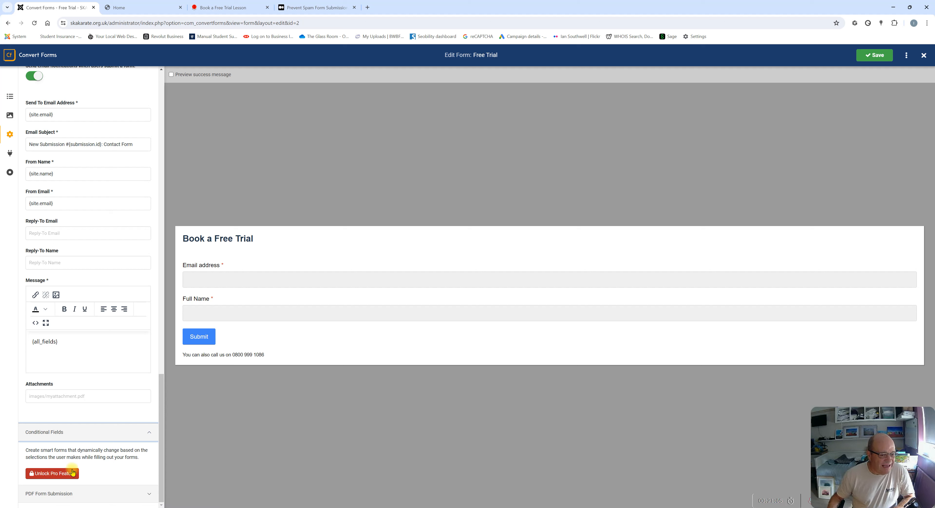
click(70, 490)
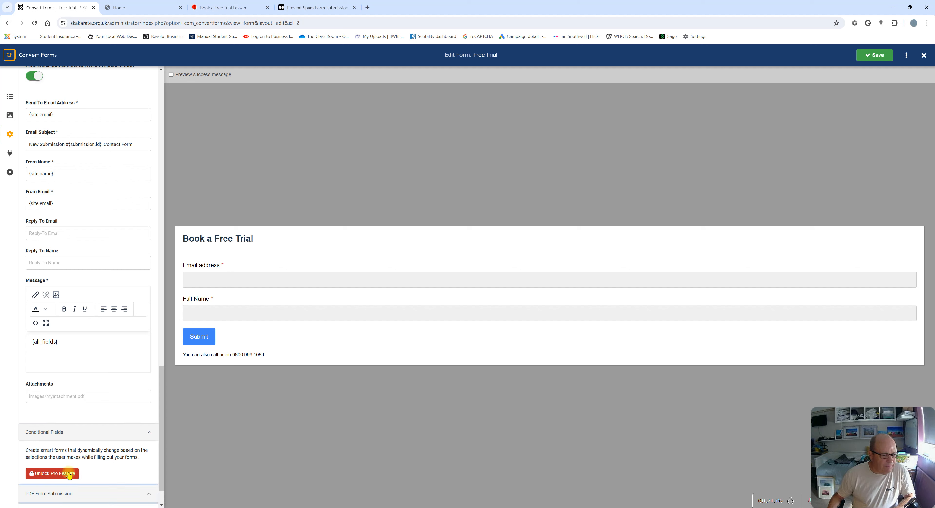
scroll(100, 363, down, 1)
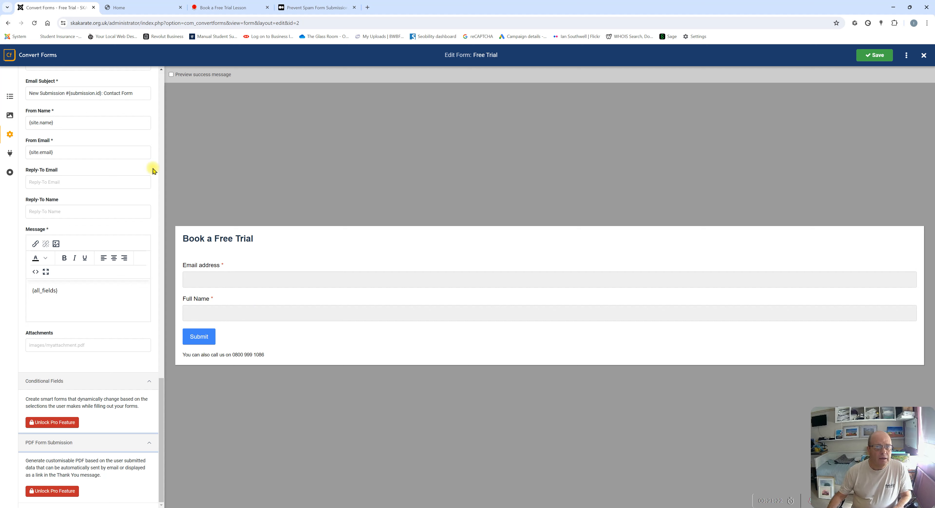
scroll(92, 134, up, 15)
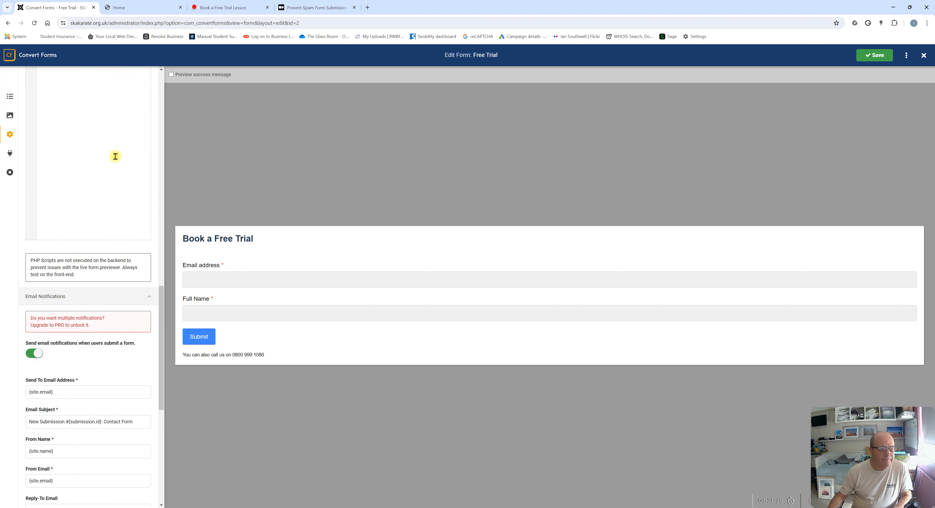
scroll(119, 135, up, 8)
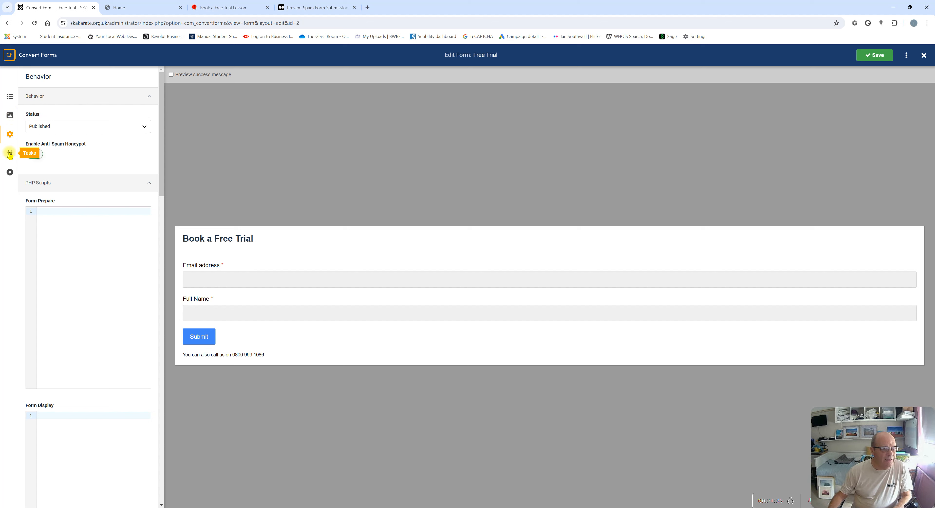
Save the Free Trial form and switch to its Submission settings
click(879, 56)
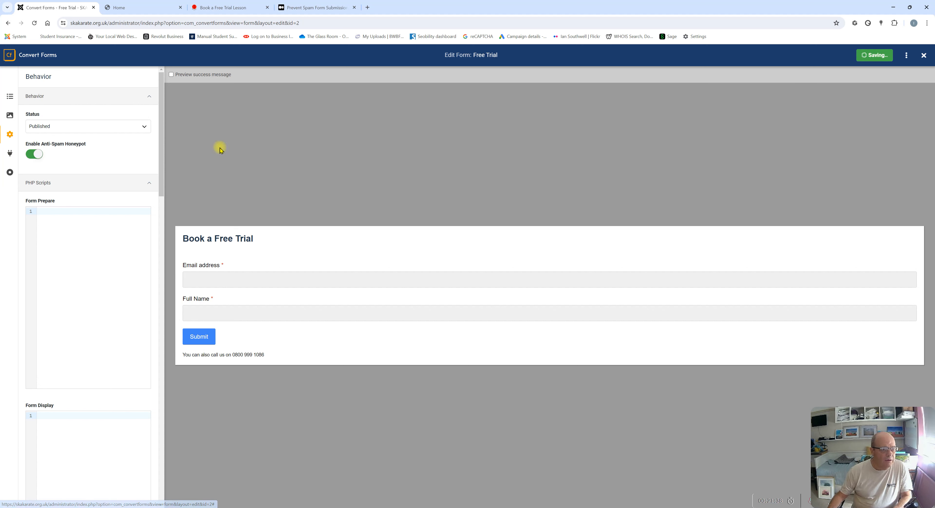
click(7, 154)
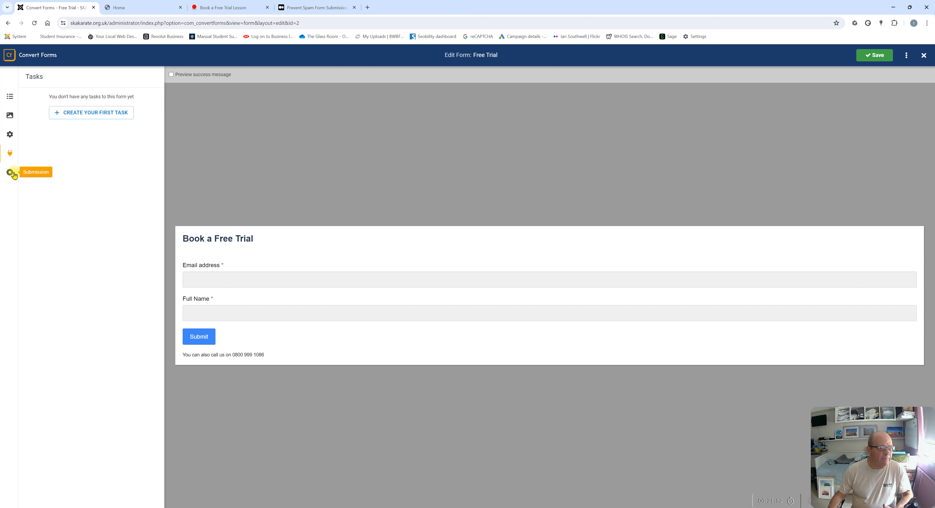
click(10, 172)
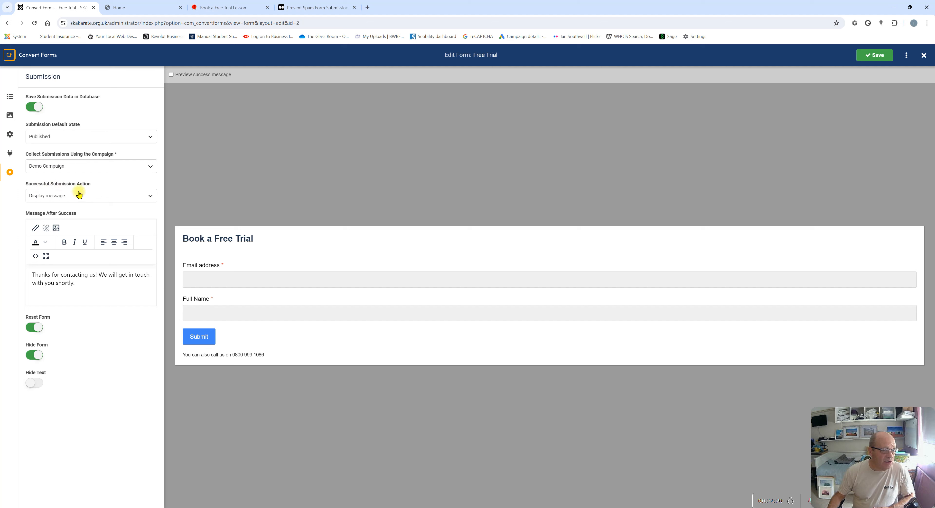
Review the successful-submission actions, keeping Display message and previewing the success message
click(76, 197)
click(76, 197)
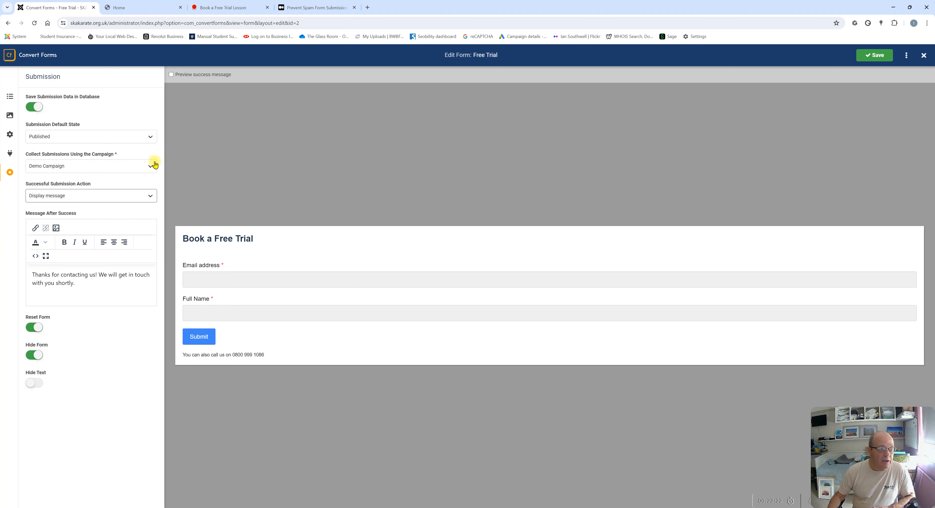
click(172, 76)
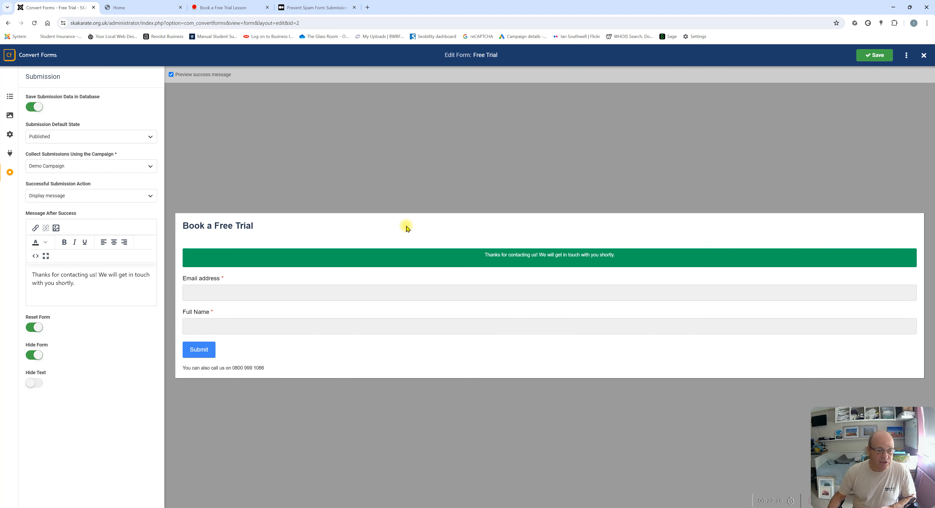
click(56, 197)
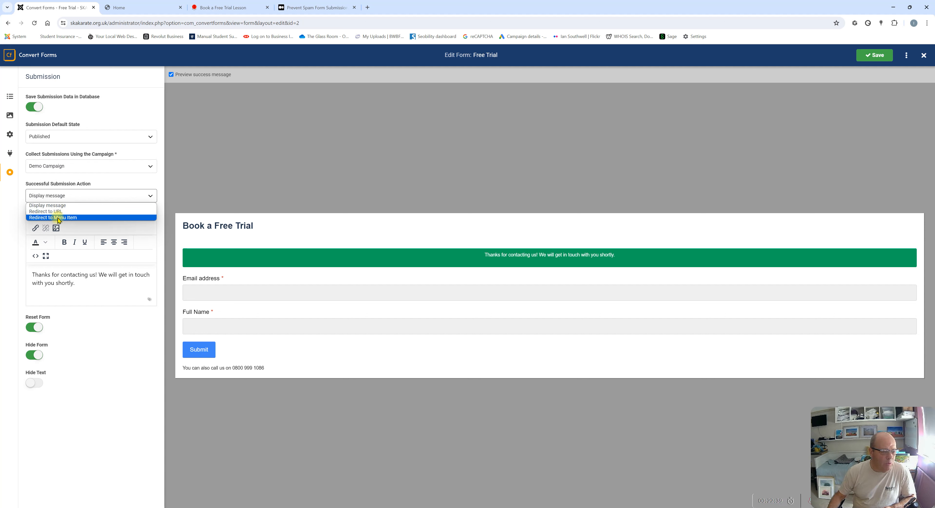
click(154, 187)
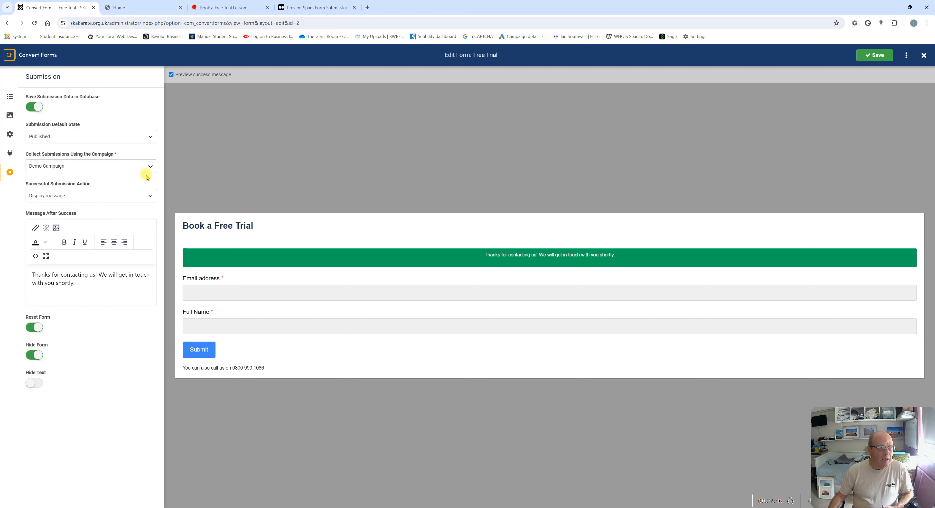
Try Redirect to Menu Item (Home) and Redirect to URL, then settle on Display message
click(88, 200)
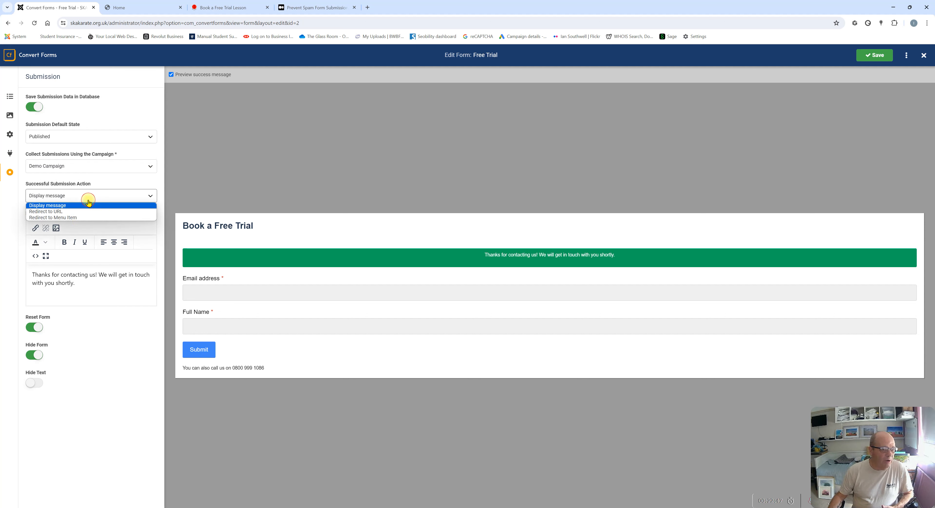
click(58, 218)
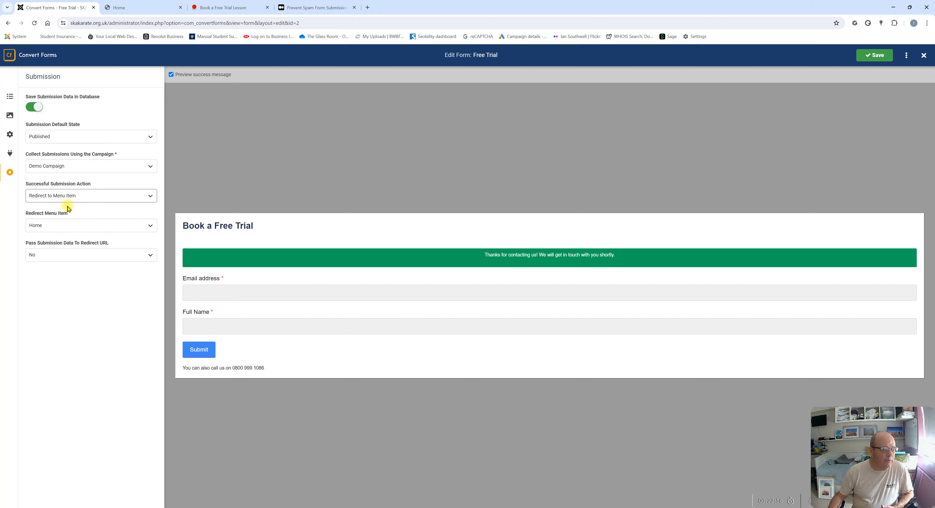
click(62, 227)
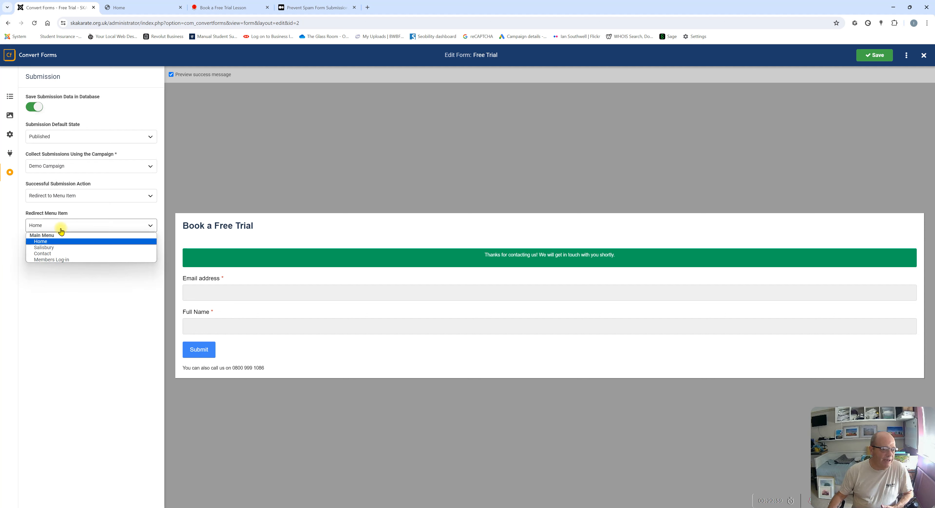
click(86, 202)
click(78, 198)
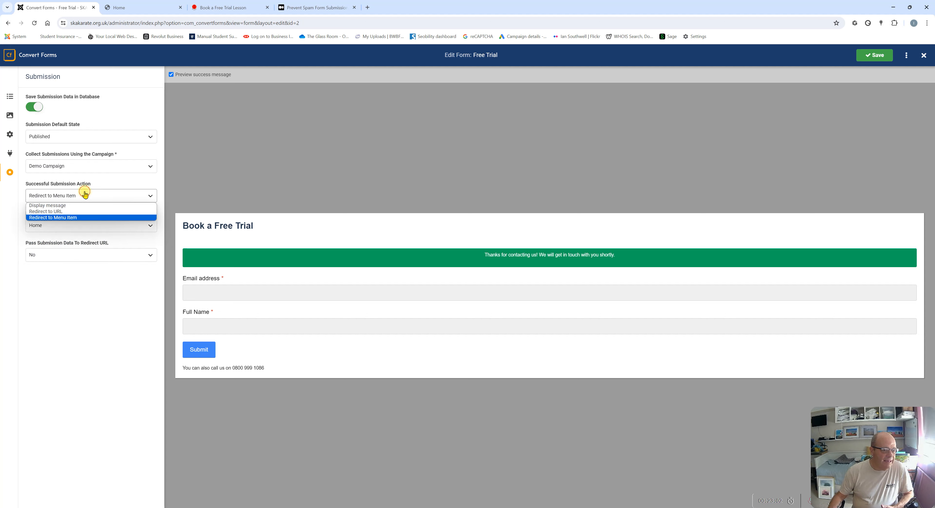
click(65, 211)
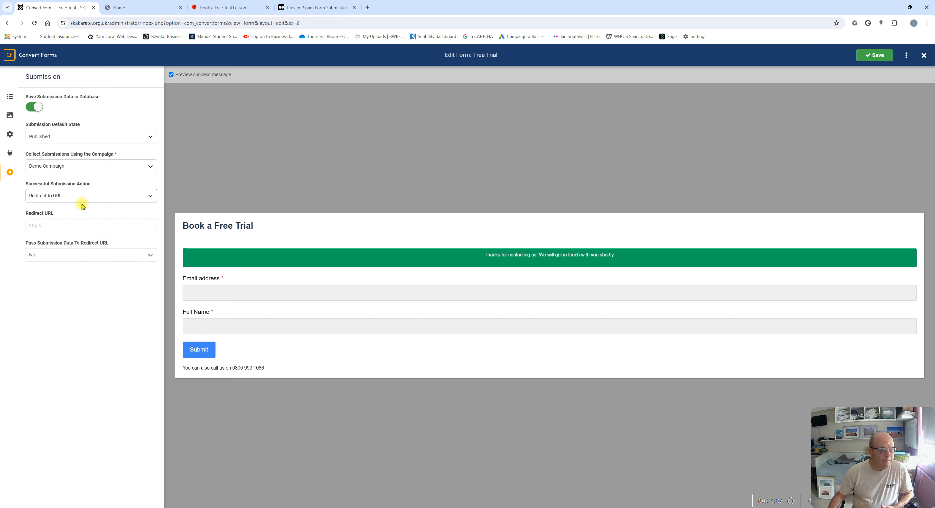
click(59, 197)
click(58, 206)
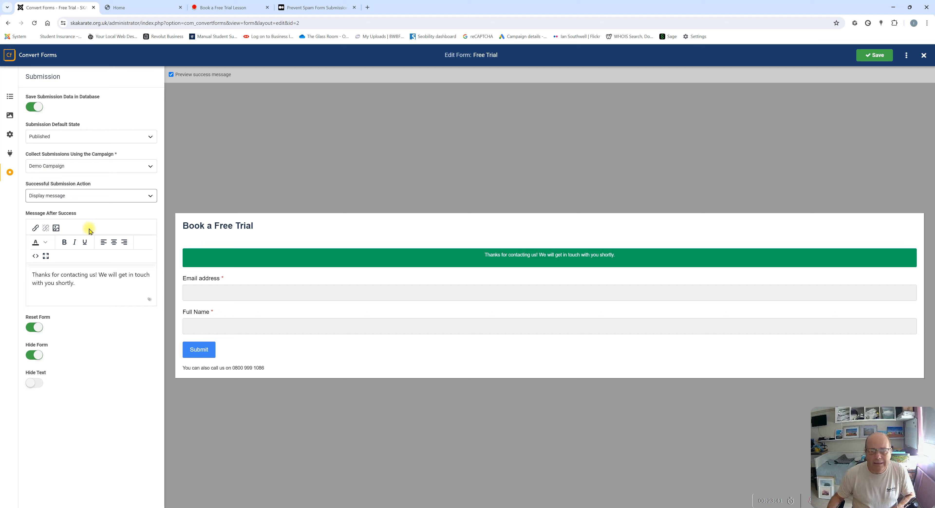
Add an extra sentence about free trials to Message After Success and save
click(34, 274)
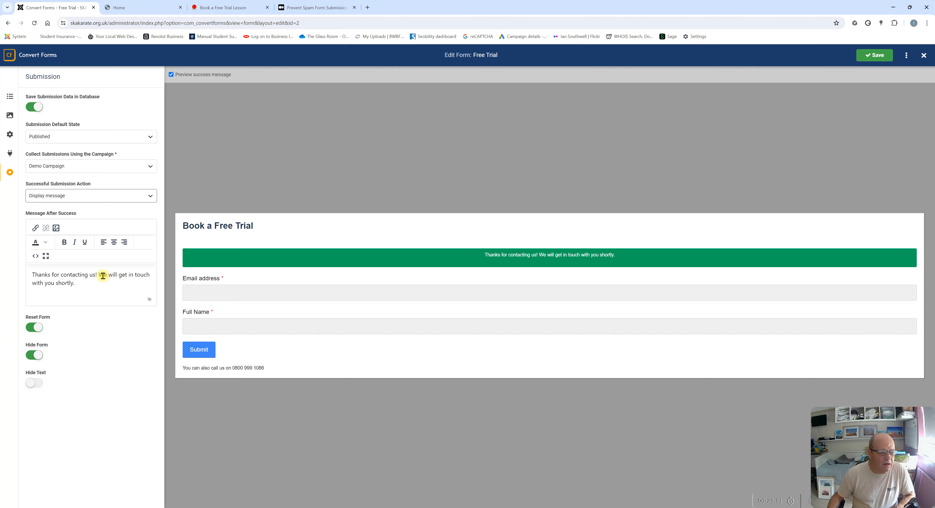
click(89, 285)
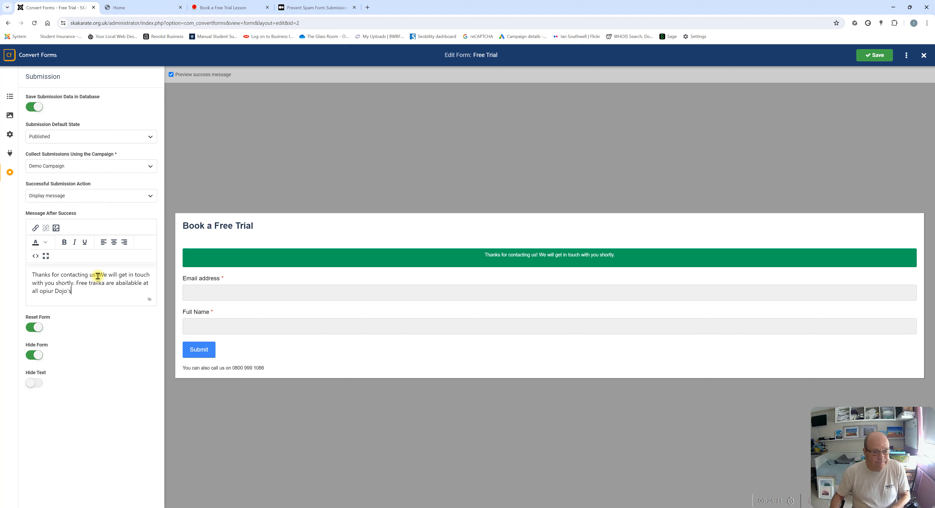
click(873, 56)
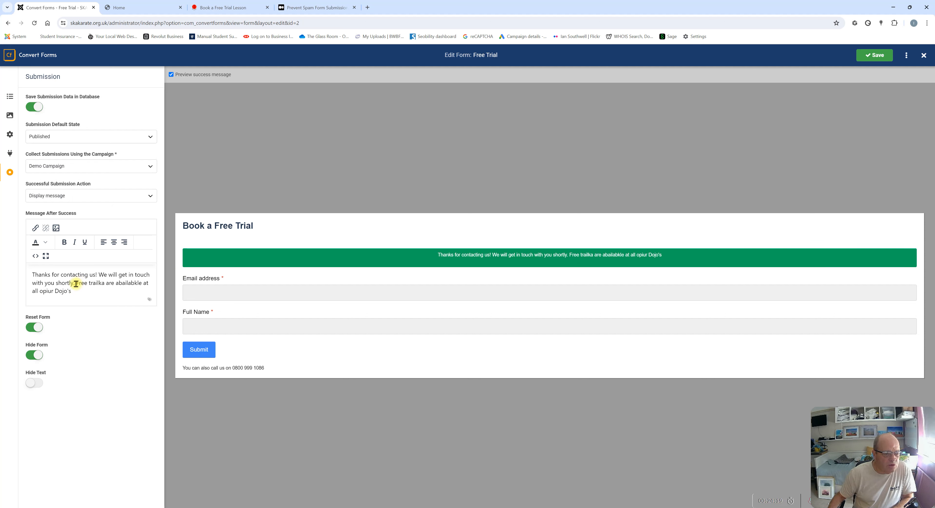
Delete the added sentence, restoring the original thank-you text, and save again
drag(76, 284, 84, 298)
key(Delete)
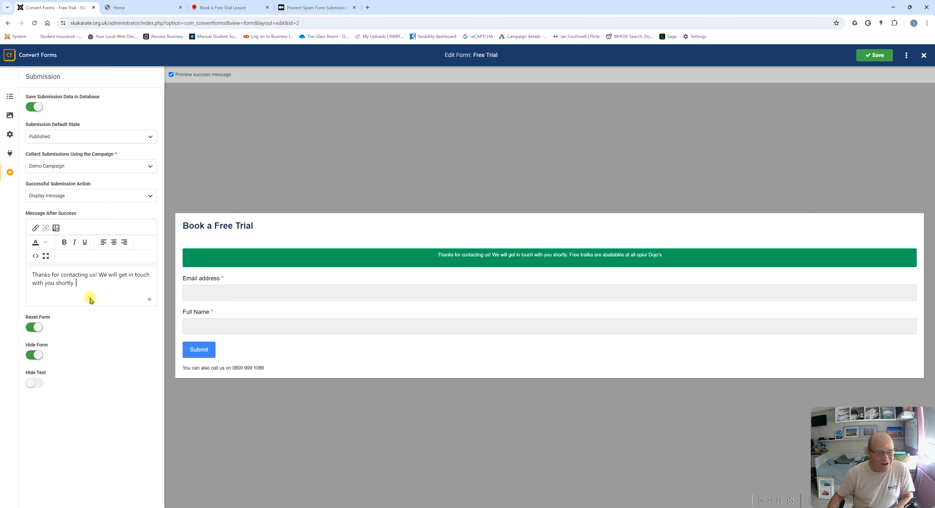
click(889, 55)
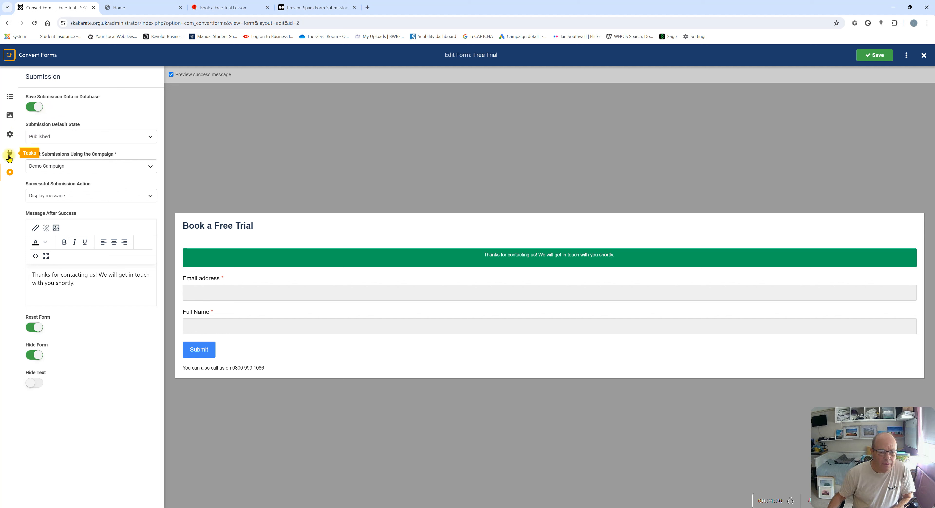
In All Fields, move the Full Name field above Email address
click(9, 97)
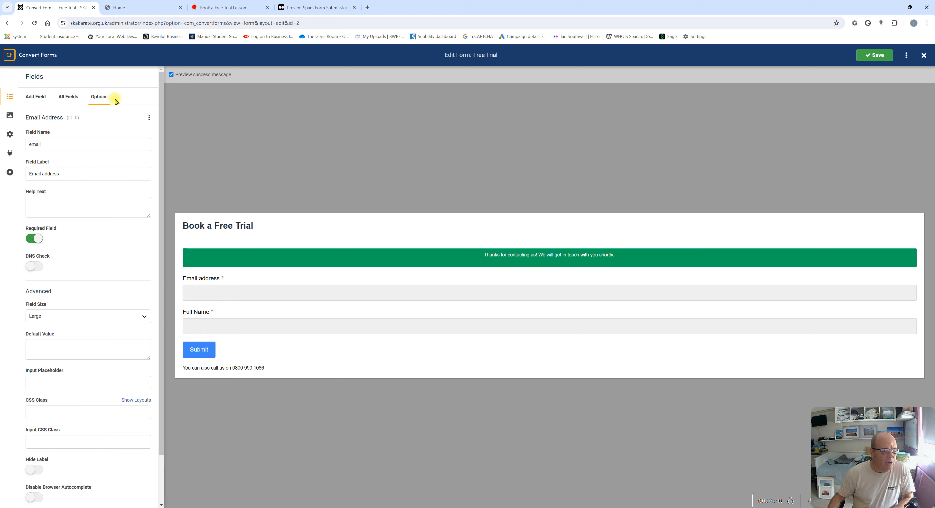
click(62, 99)
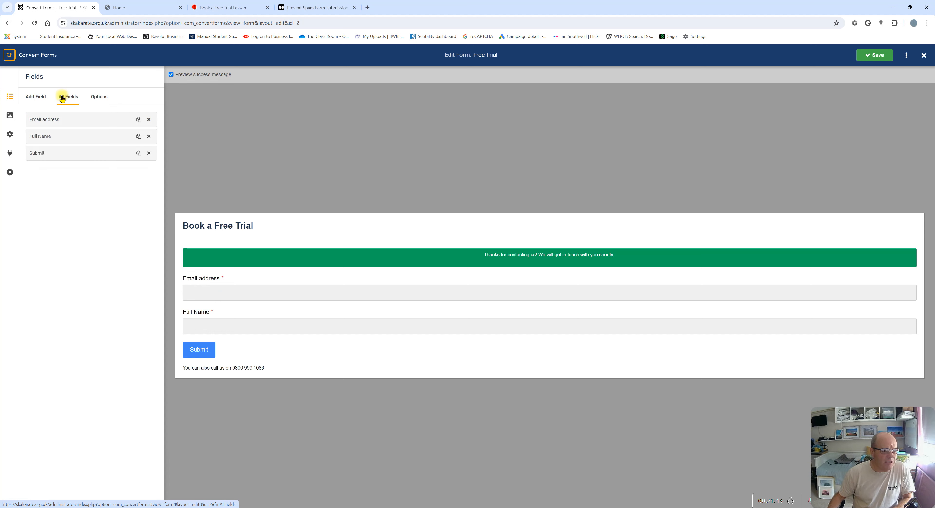
click(44, 139)
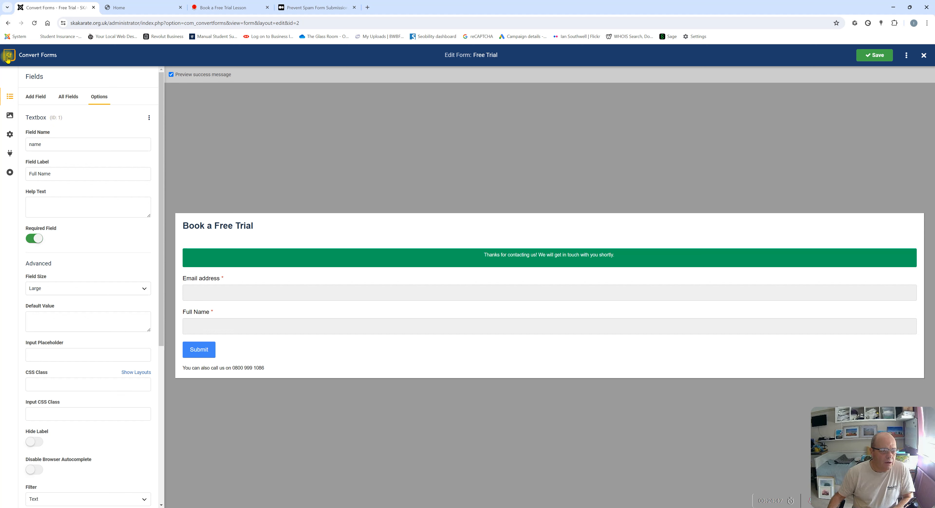
click(68, 97)
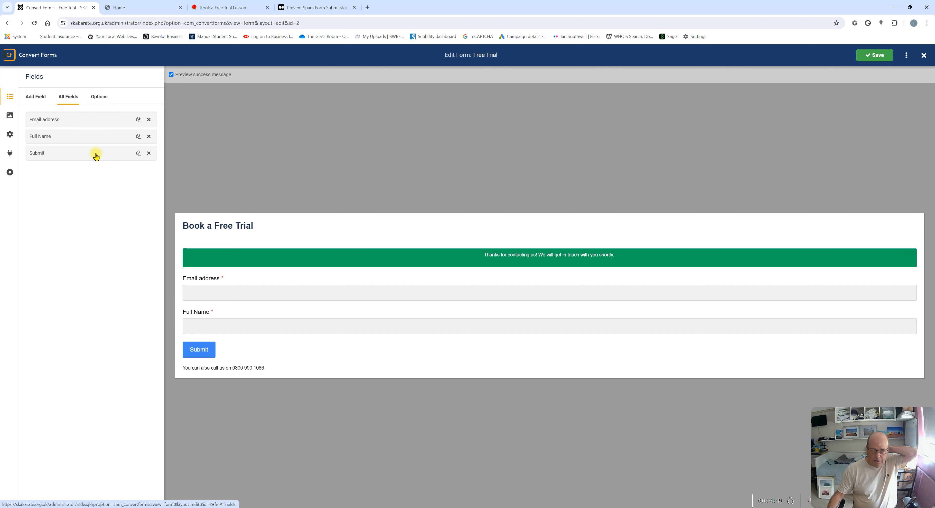
drag(72, 139, 74, 120)
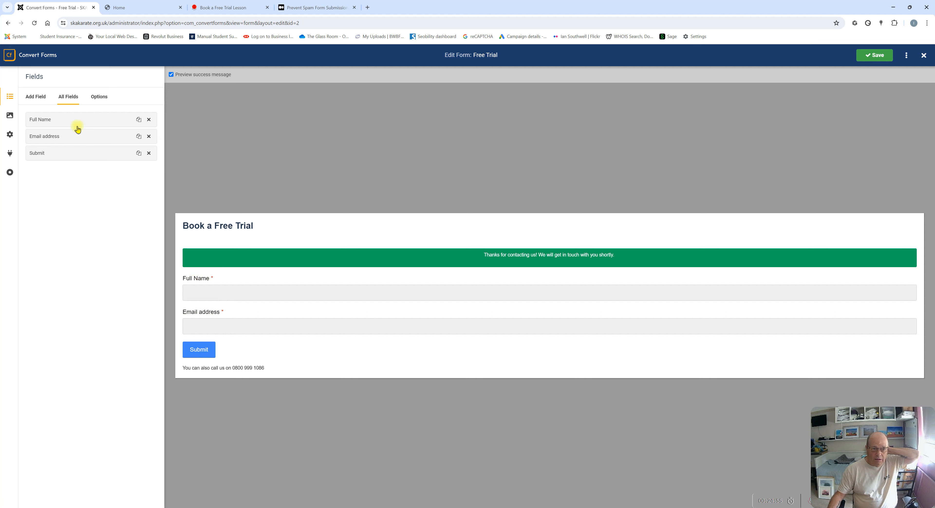
Change the name field's label to 'Your Name' and save the form
click(74, 120)
drag(54, 173, 29, 173)
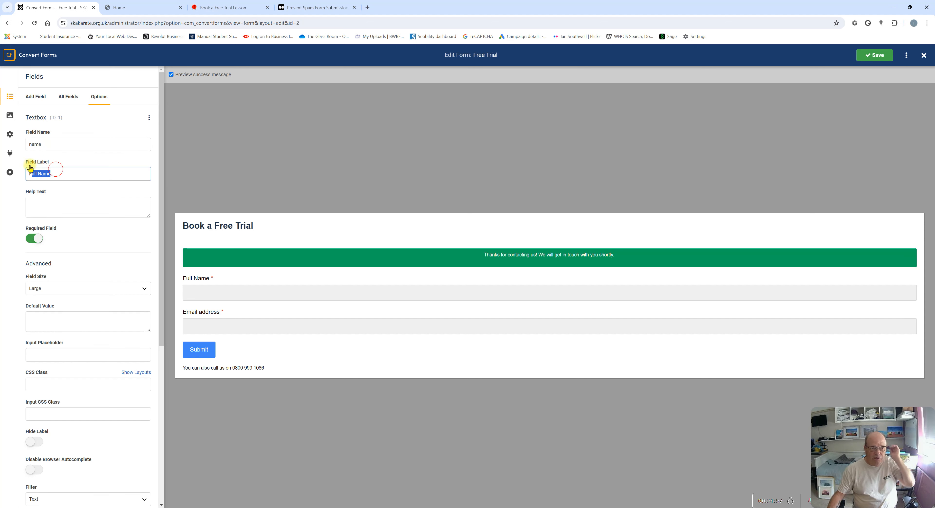
text(Namew)
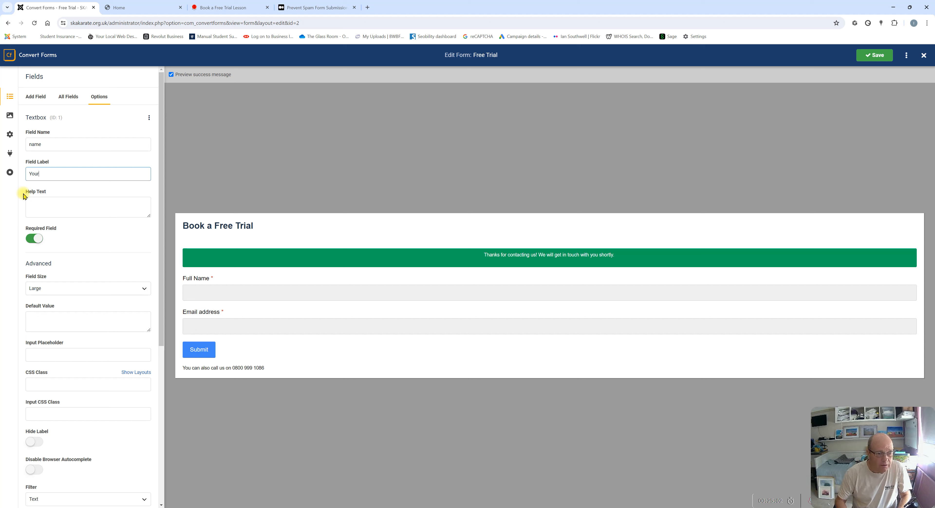
text(Name)
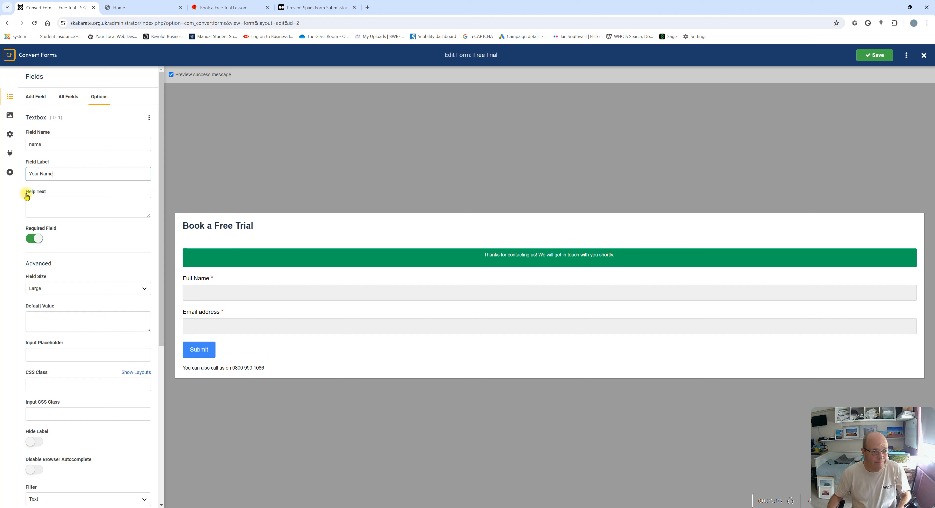
click(876, 56)
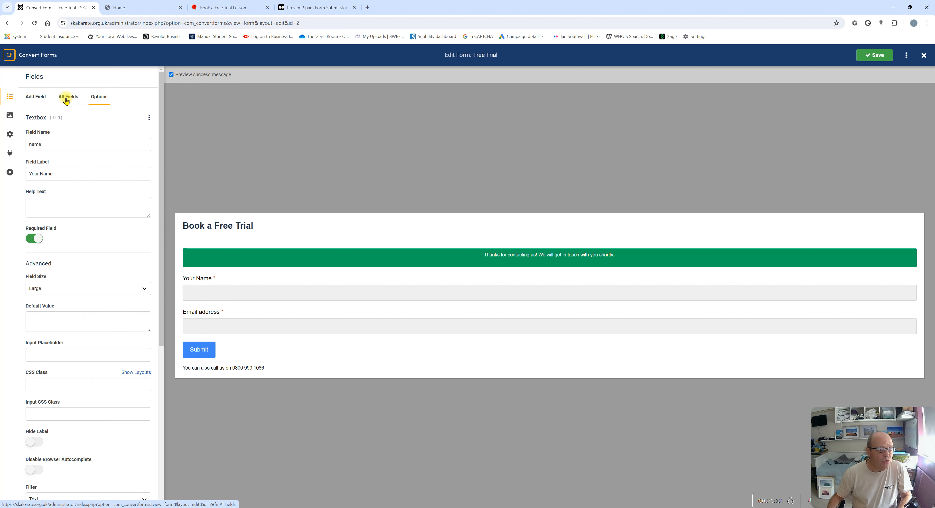
click(66, 100)
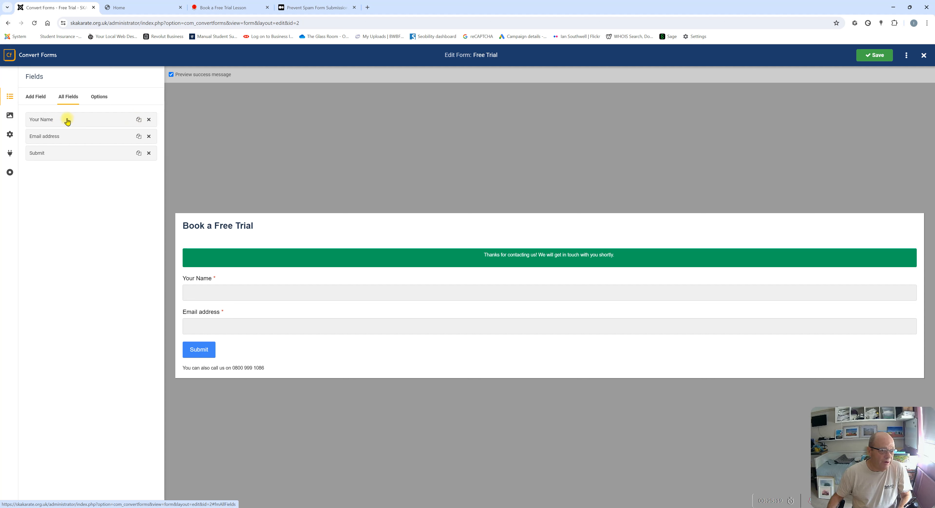
Duplicate the Your Name field from the All Fields list
click(33, 97)
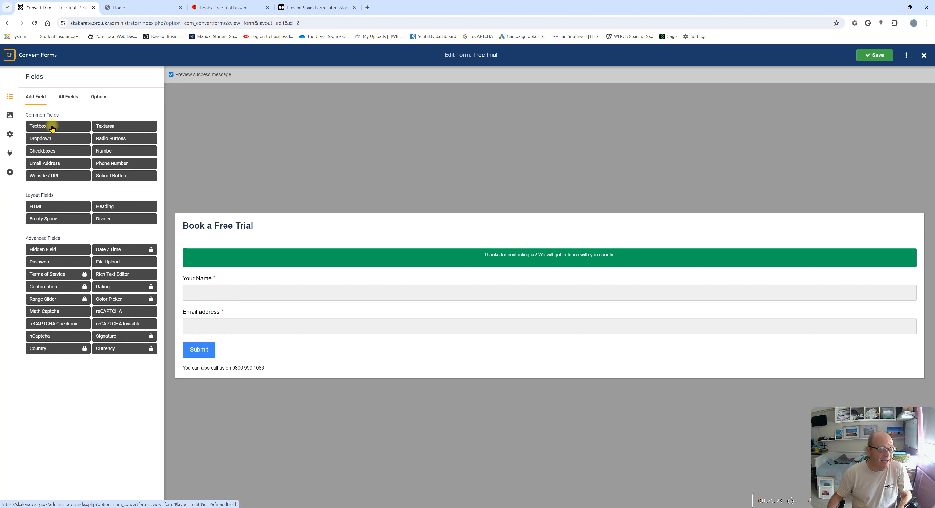
click(70, 97)
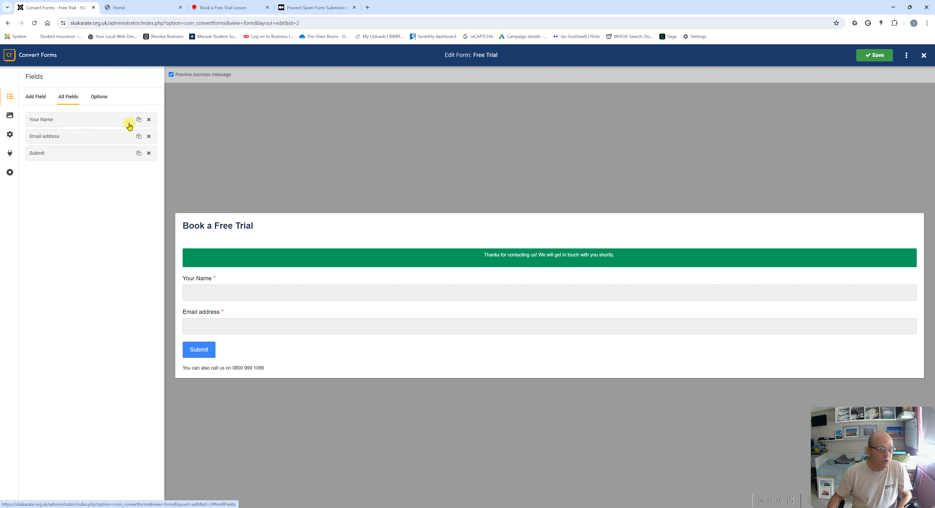
click(137, 121)
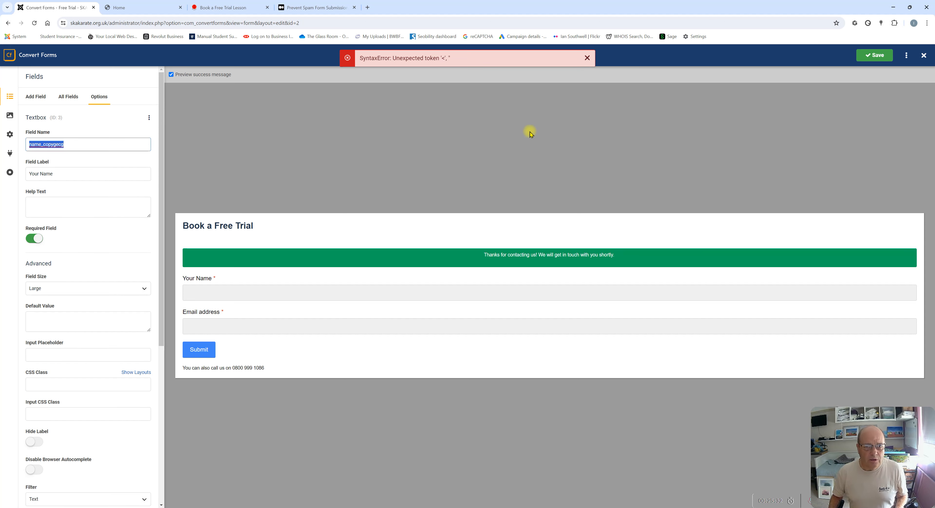
Set the duplicate's Field Name to 'Names of everyone attending'
text(Names of evewryone attending)
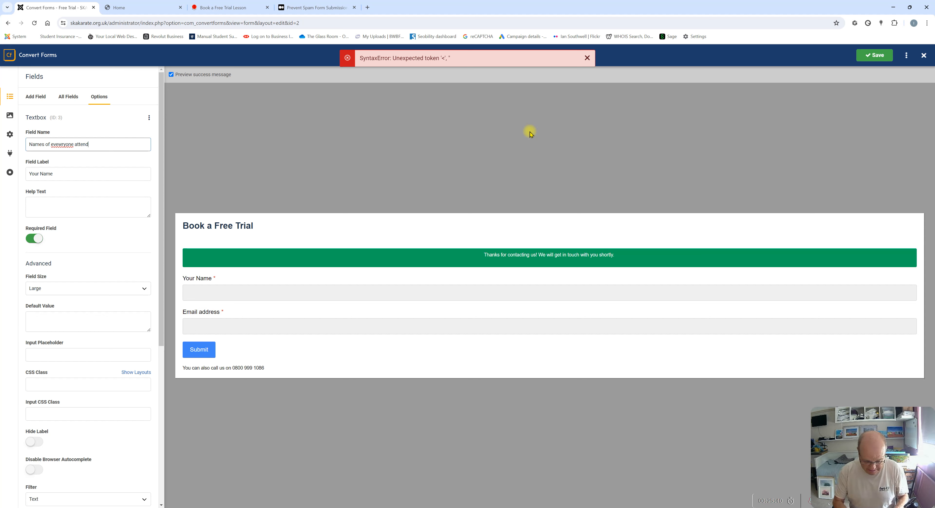
click(62, 144)
key(BackSpace)
click(103, 146)
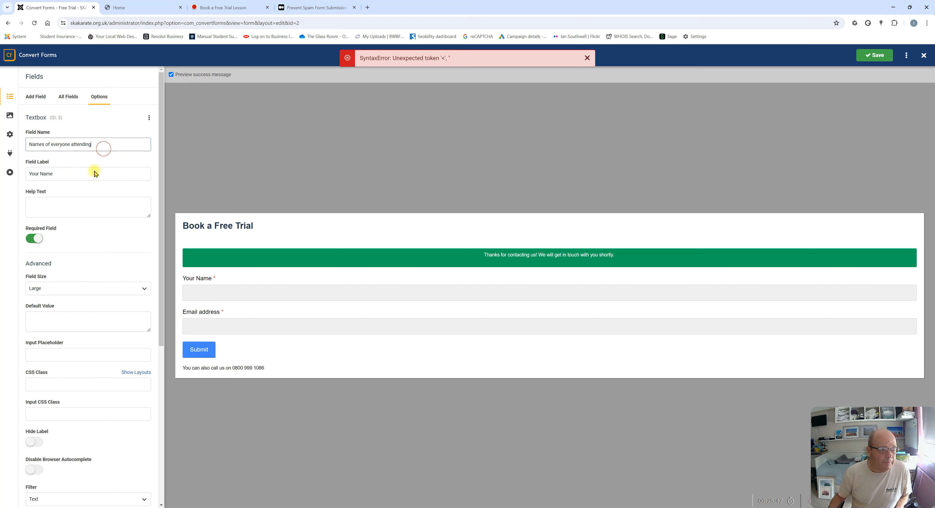
click(63, 179)
drag(93, 144, 29, 142)
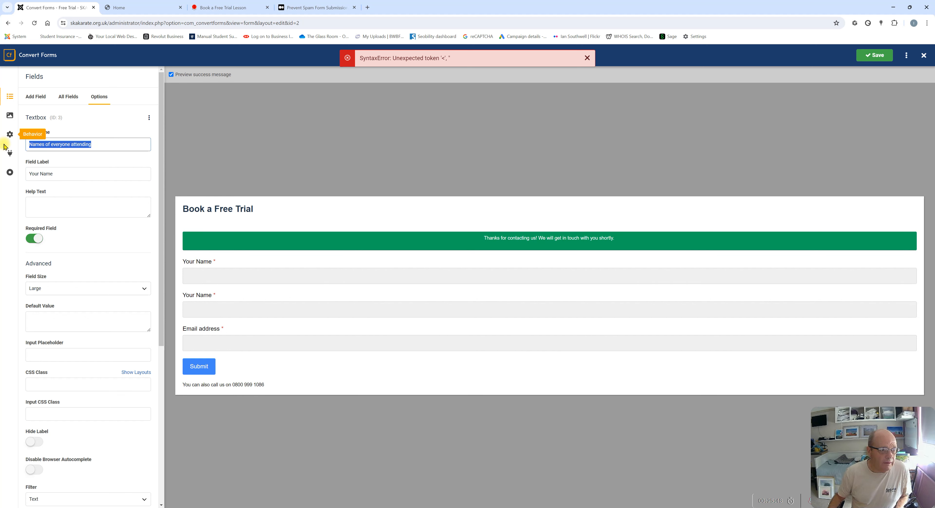
Copy 'Names of everyone attending' into Field Label and dismiss the syntax error message
right_click(64, 144)
click(69, 178)
click(62, 178)
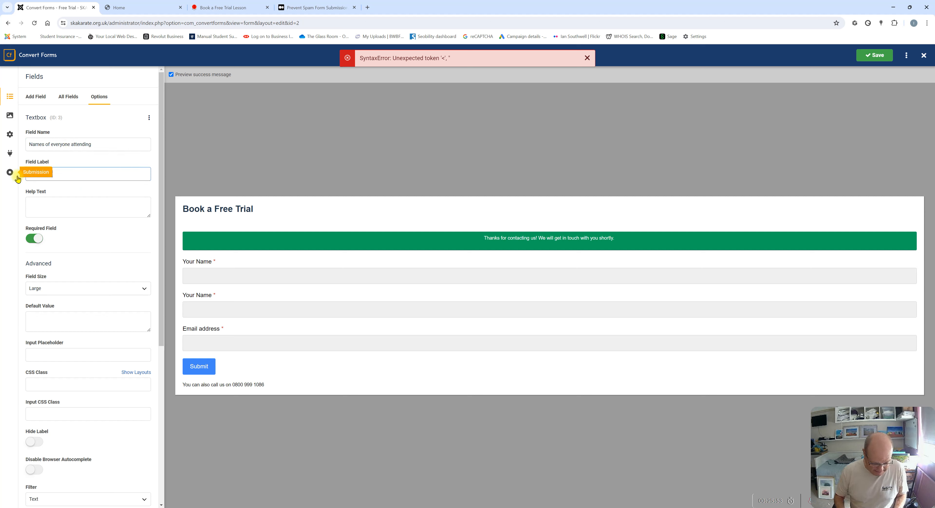
key(ctrl+v)
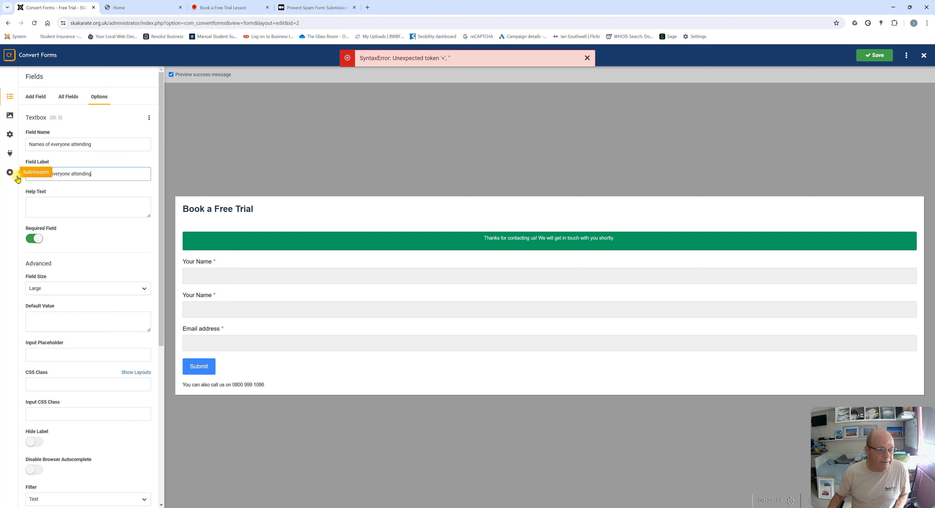
click(132, 130)
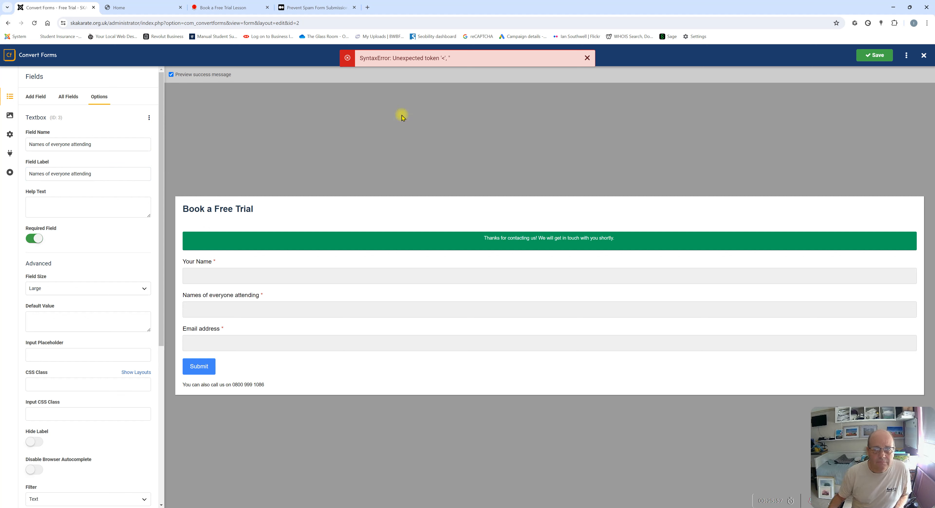
click(589, 58)
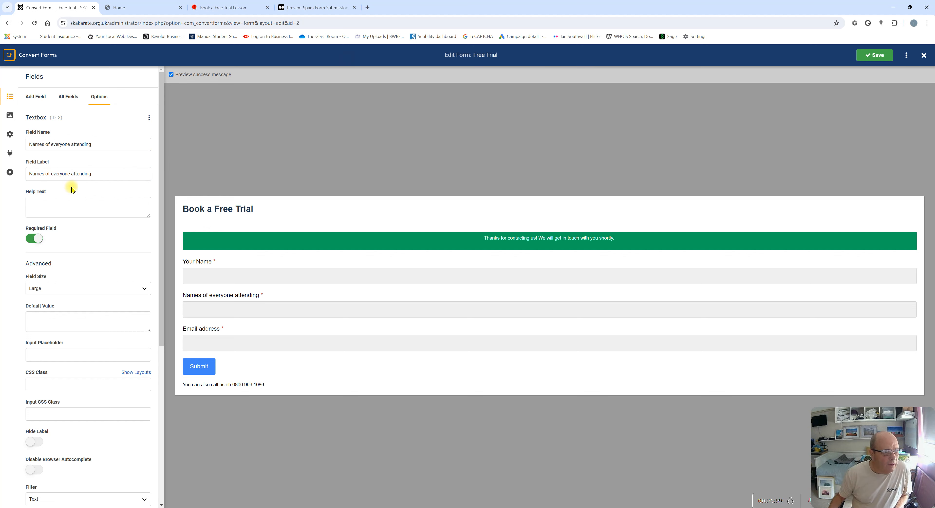
click(35, 205)
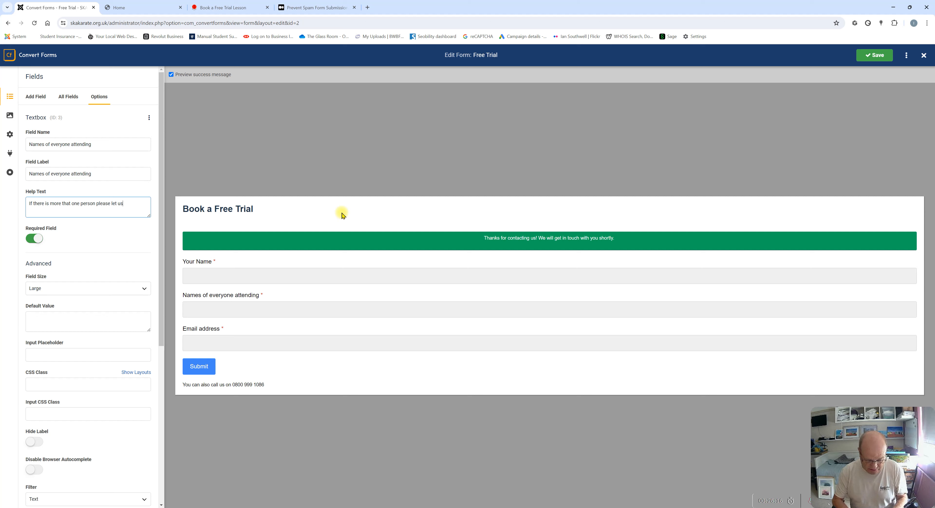
Add help text, make 'Names of everyone attending' optional, and save the form
text(w)
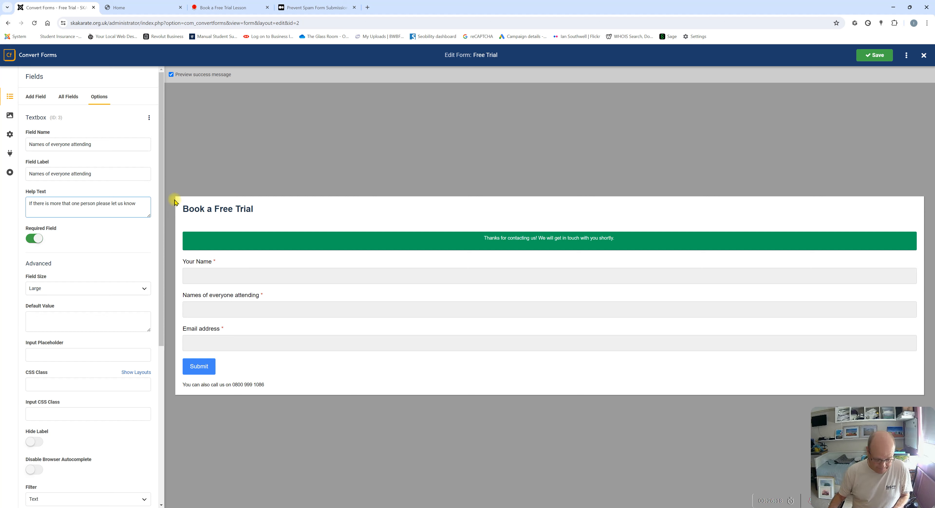
click(34, 239)
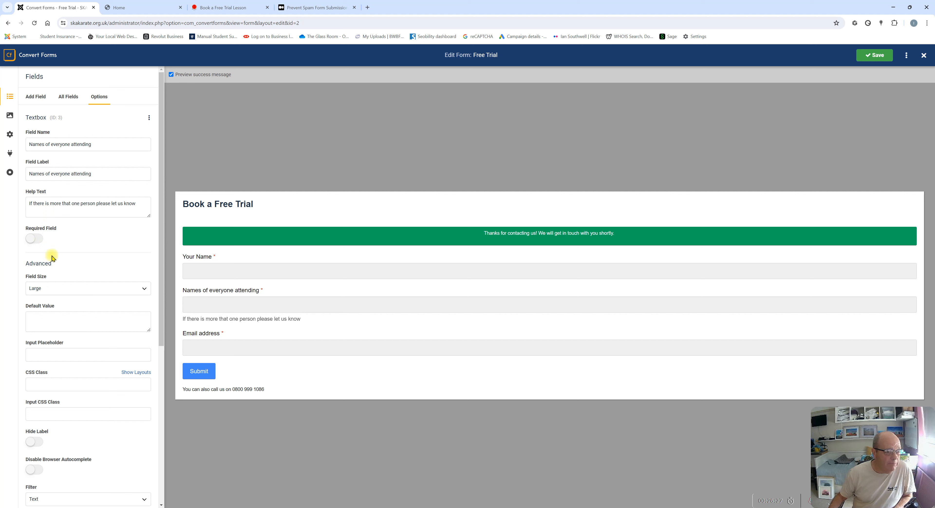
scroll(49, 330, down, 4)
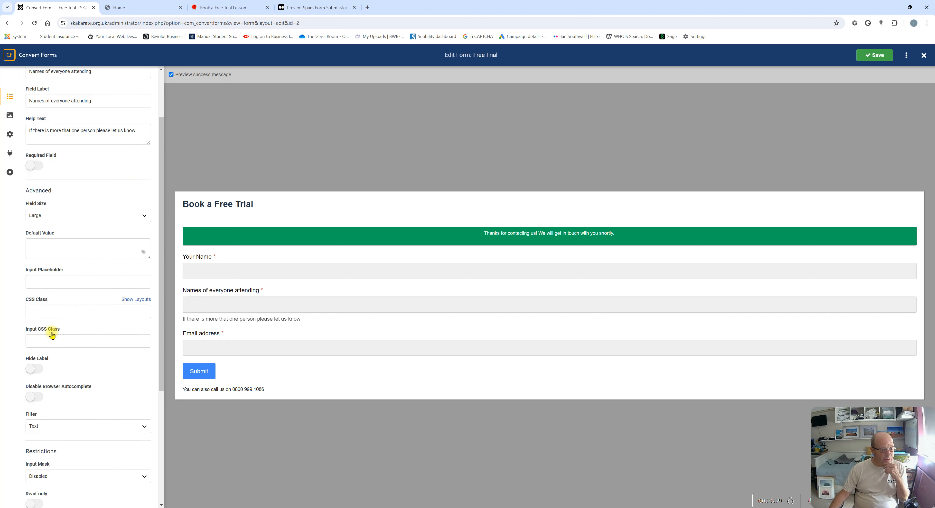
scroll(44, 293, down, 3)
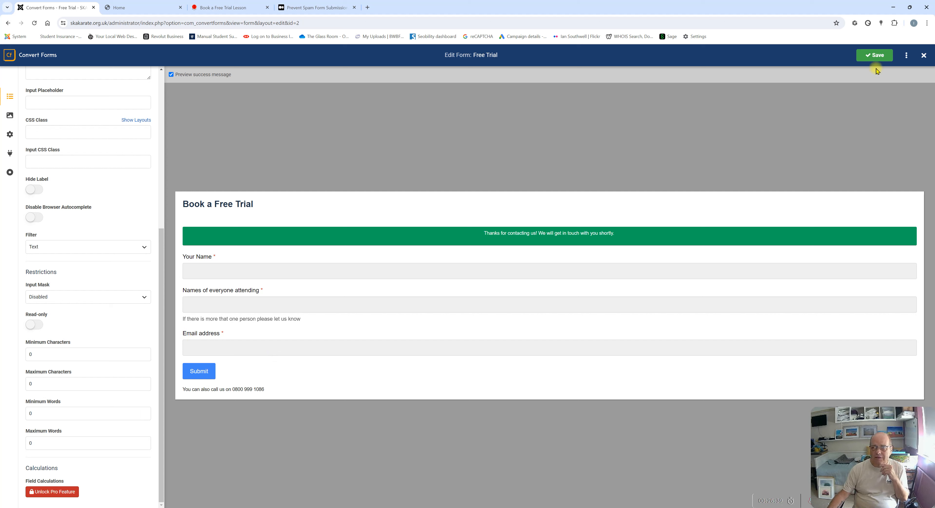
click(875, 56)
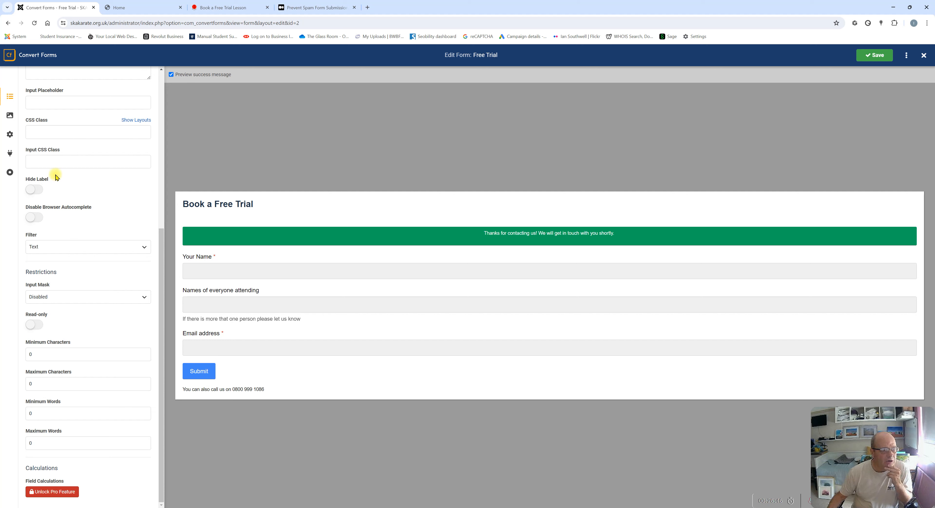
scroll(65, 169, up, 5)
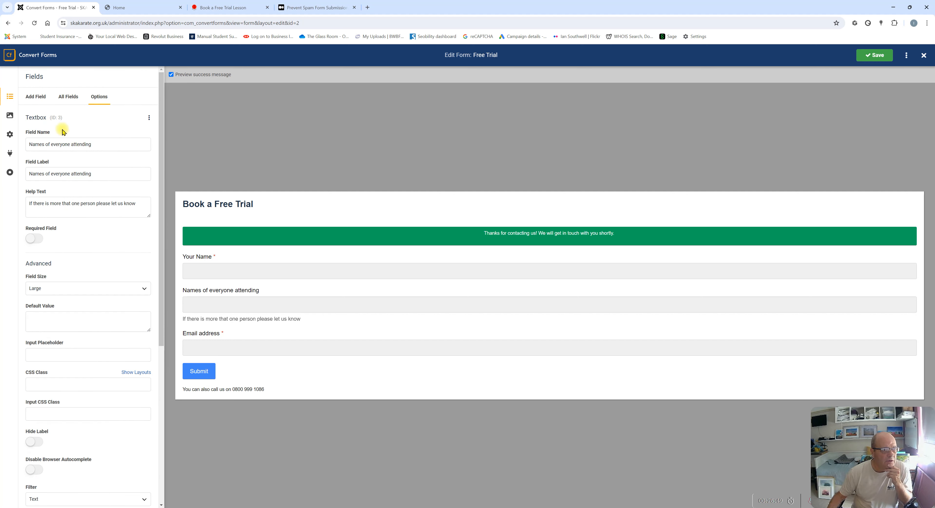
click(66, 98)
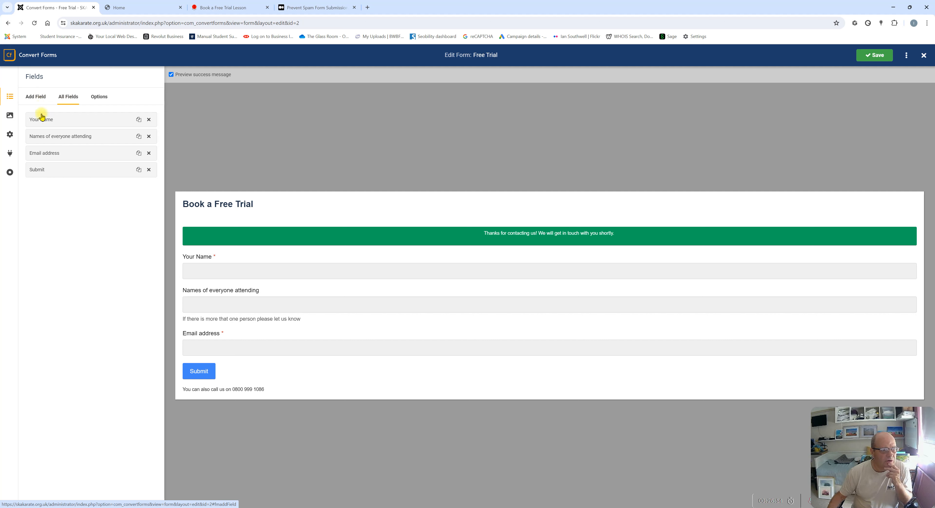
Change the email field's label to 'Your email address' and save
click(50, 155)
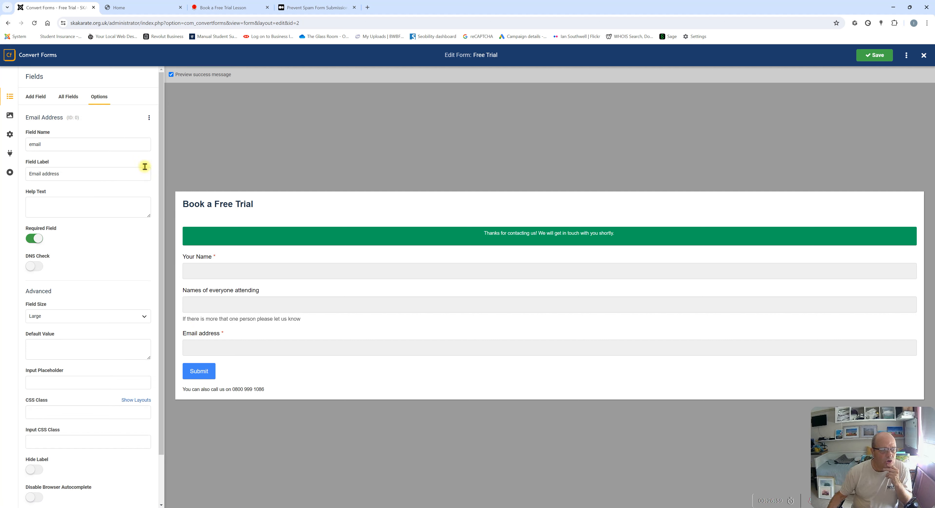
drag(29, 173, 72, 173)
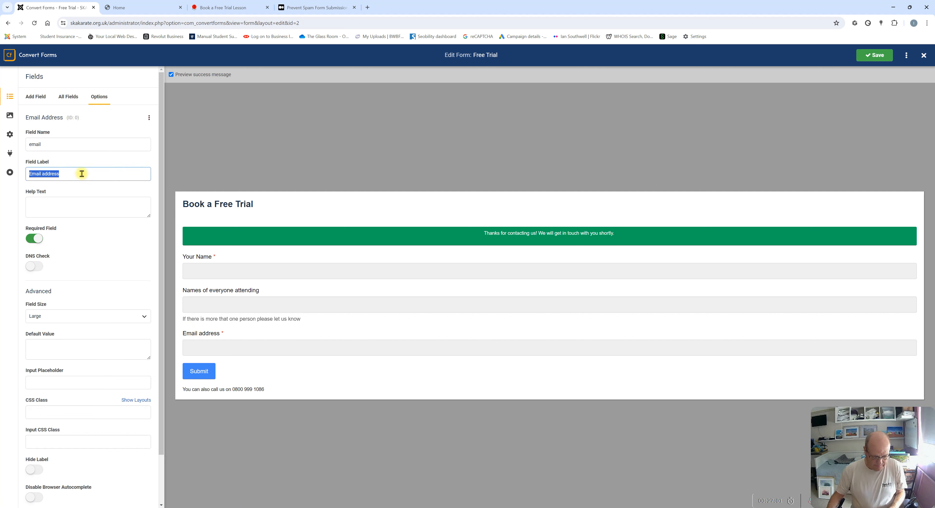
click(31, 174)
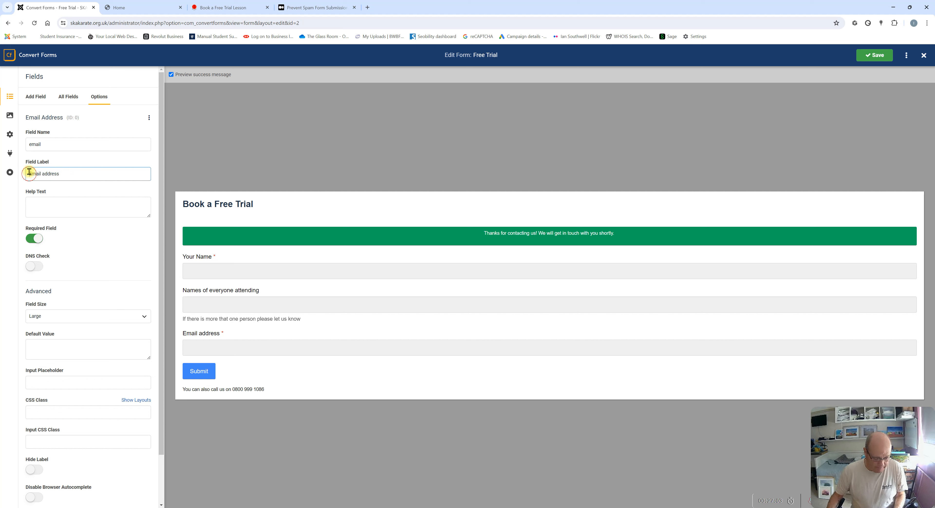
text(Your email)
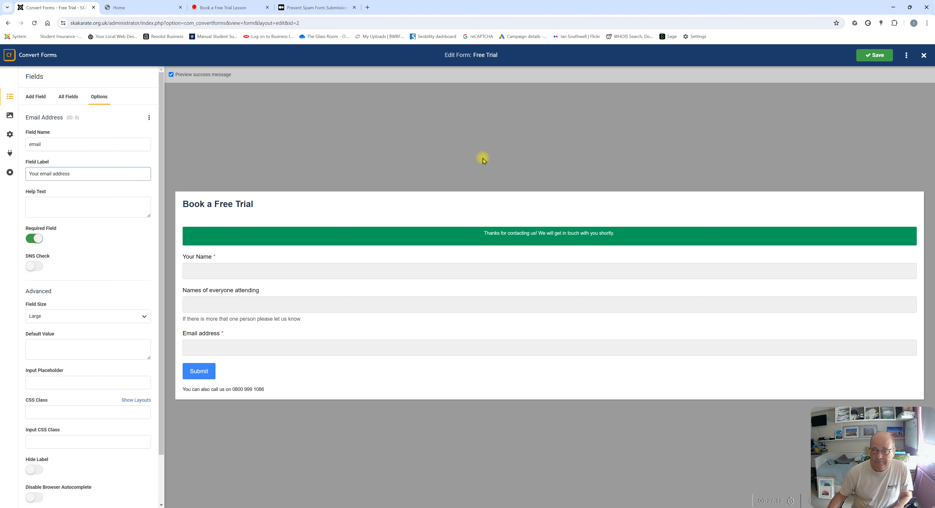
click(875, 58)
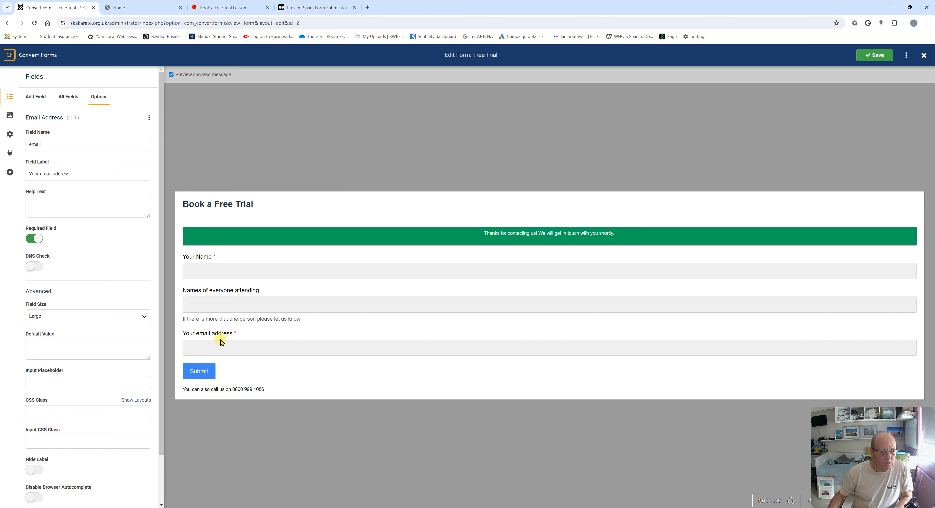
Add a Phone Number field and set its field name to 'Your Phone Number'
click(35, 101)
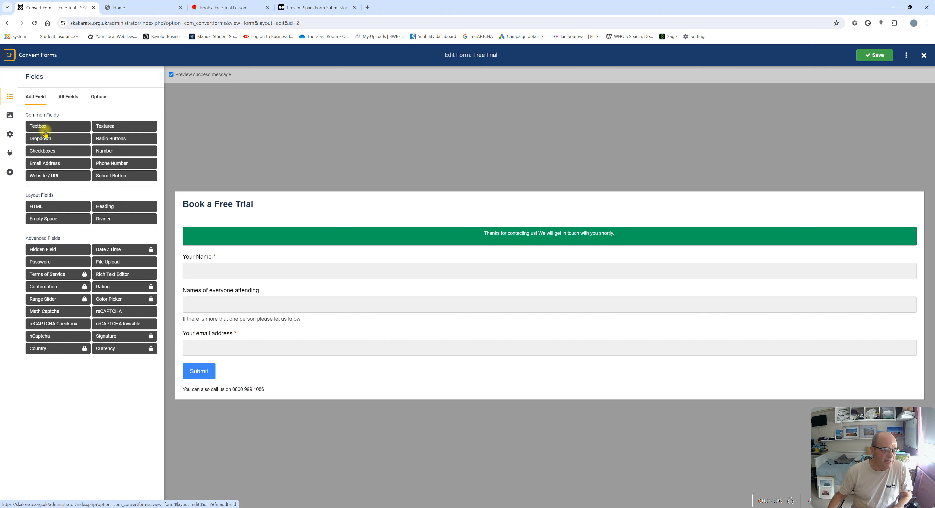
click(113, 165)
drag(56, 146, 19, 142)
text(Your)
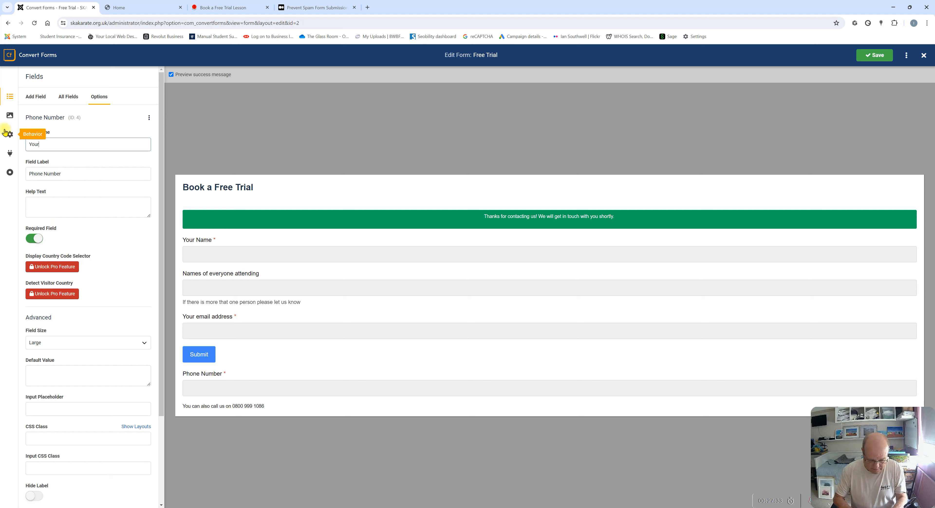
text( Phone Number)
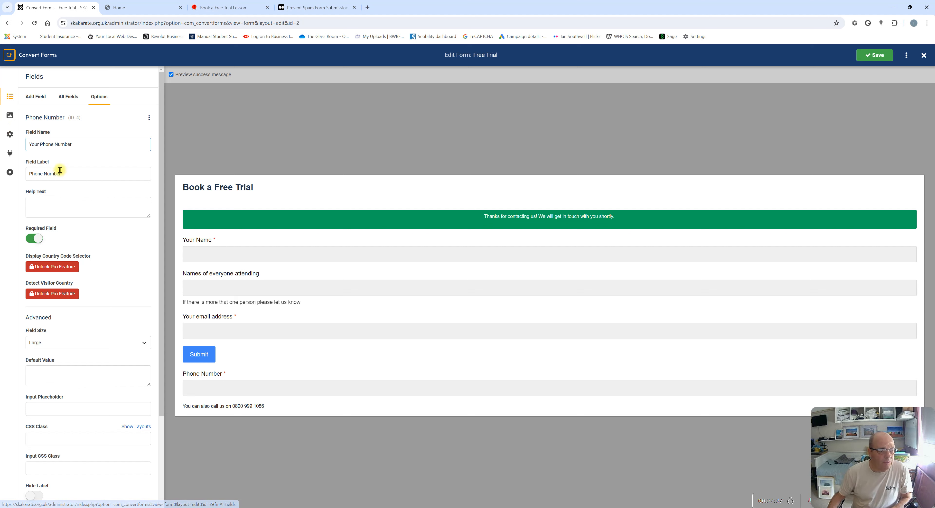
Change the phone field's label to 'Your Phone Number' and save the form
click(31, 175)
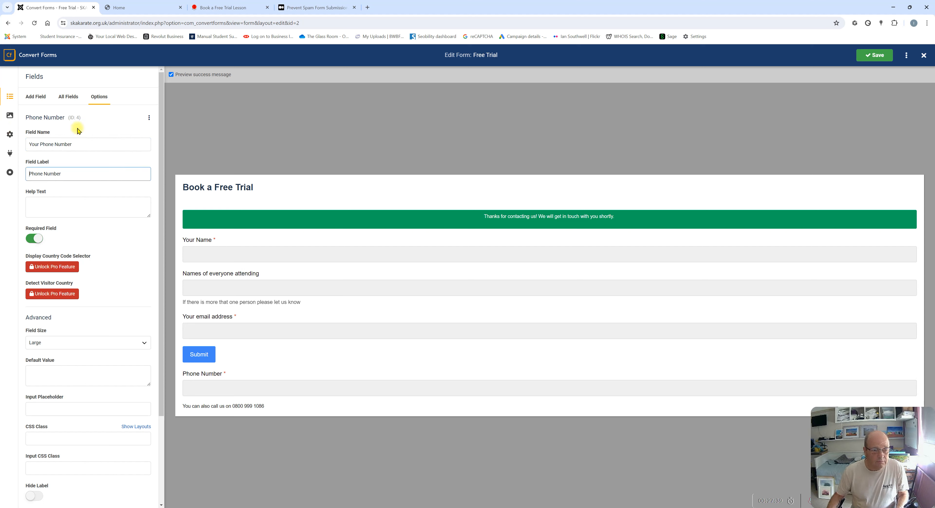
drag(64, 174, 29, 174)
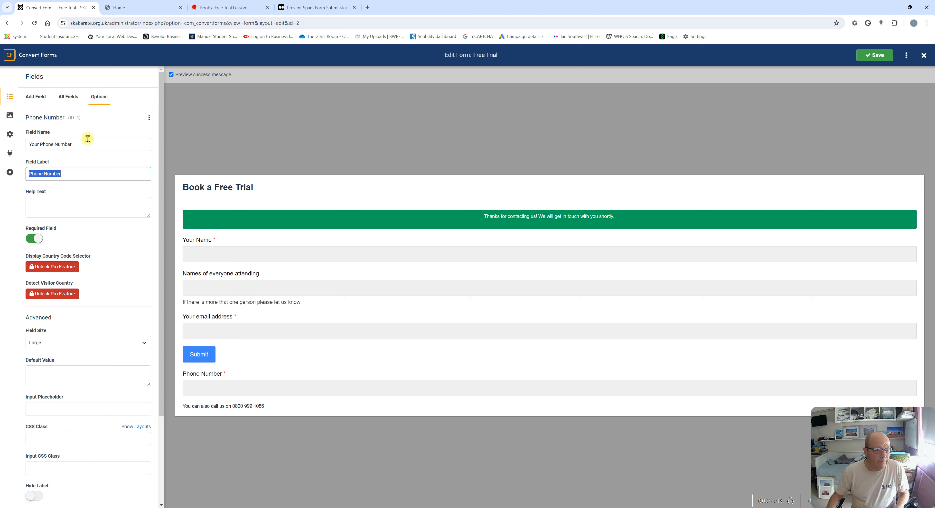
drag(77, 144, 28, 151)
key(ctrl+c)
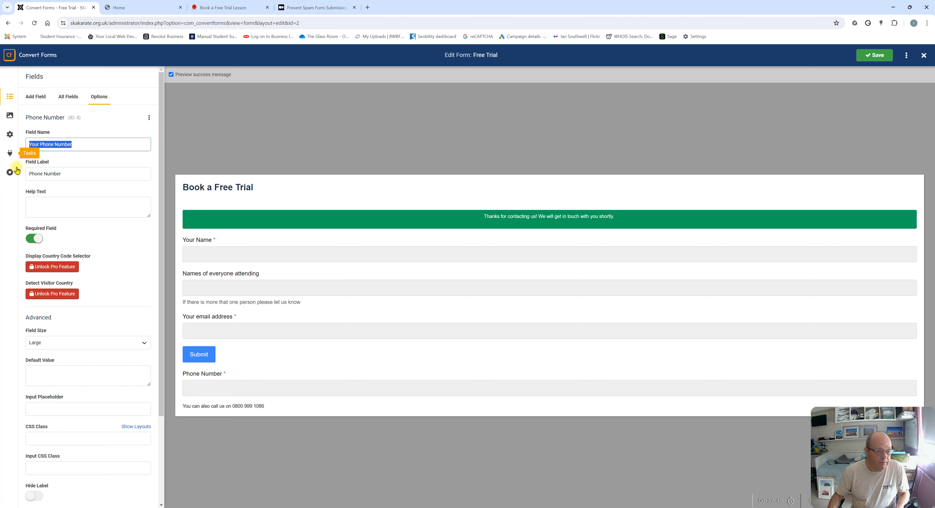
drag(67, 173, 9, 174)
key(ctrl+v)
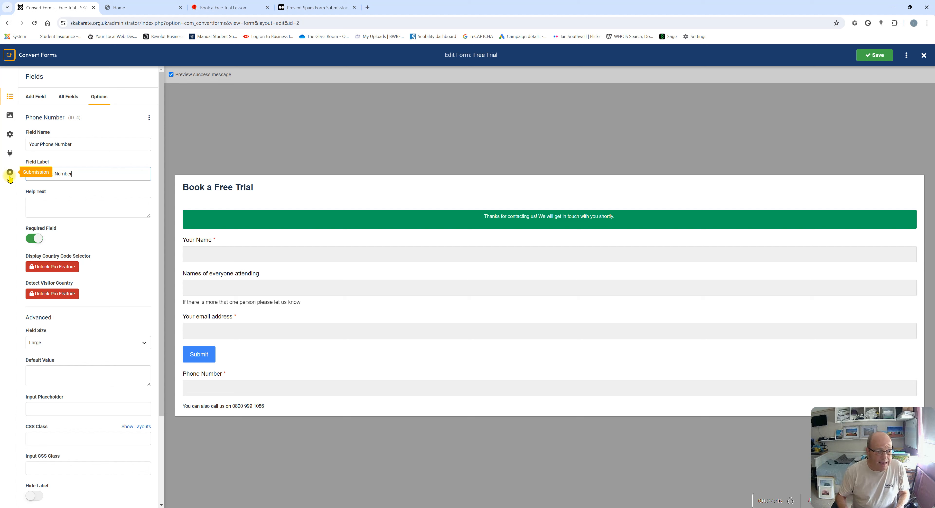
click(78, 190)
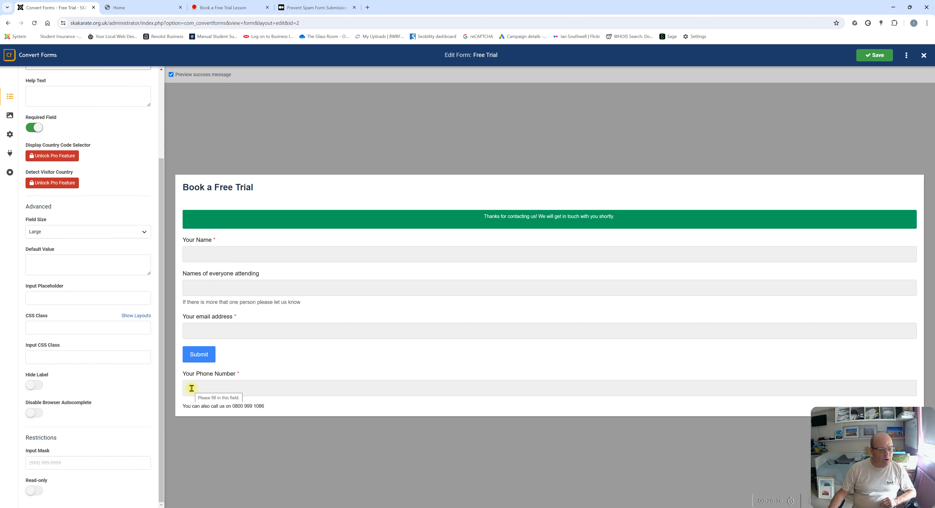
click(874, 55)
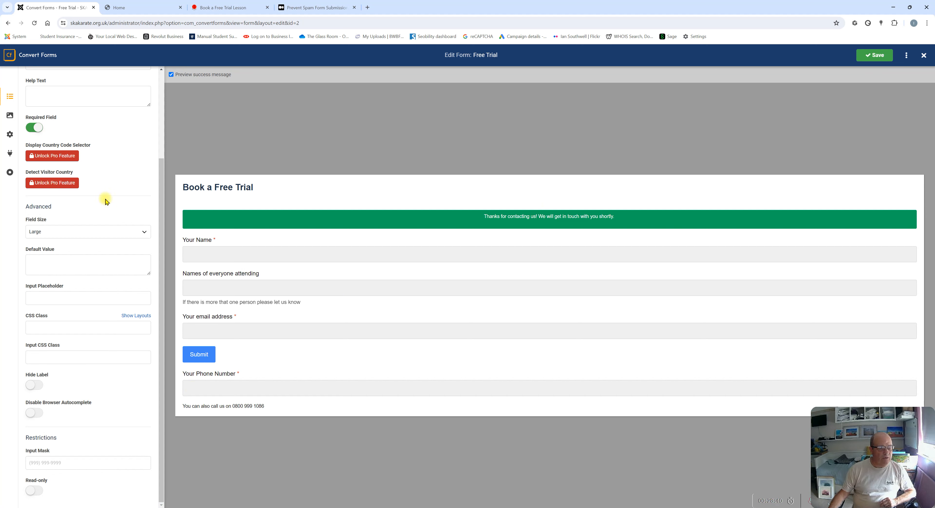
scroll(73, 159, up, 3)
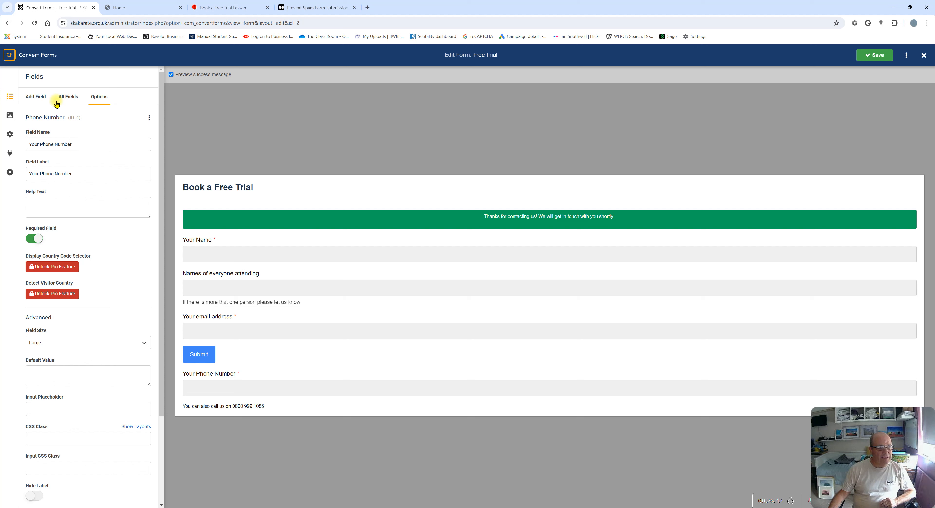
click(33, 103)
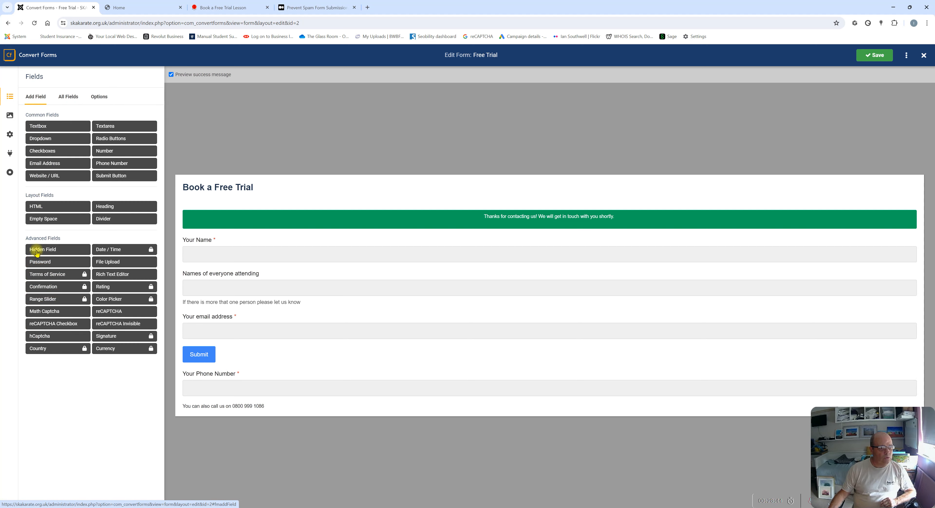
Add a Dropdown field and start replacing its default name with 'Which Dojo…'
click(55, 141)
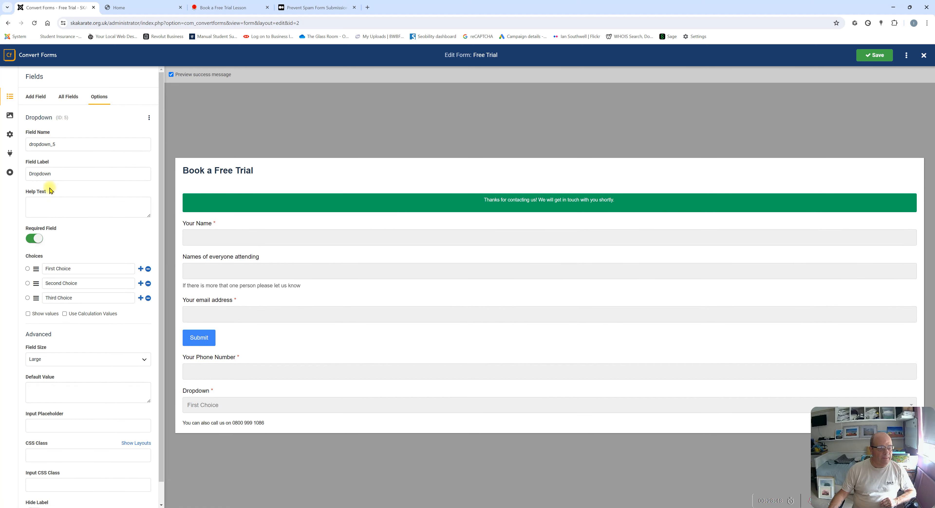
drag(60, 144, 11, 146)
text(Which)
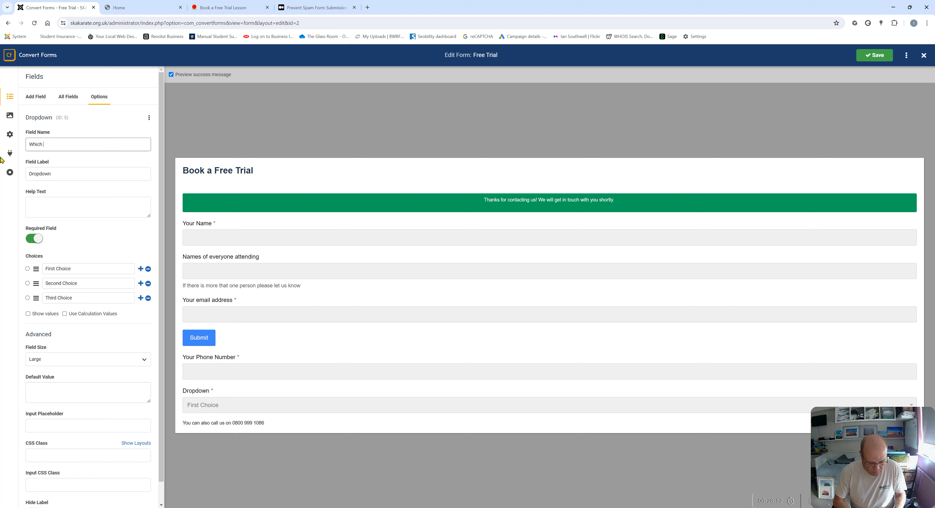
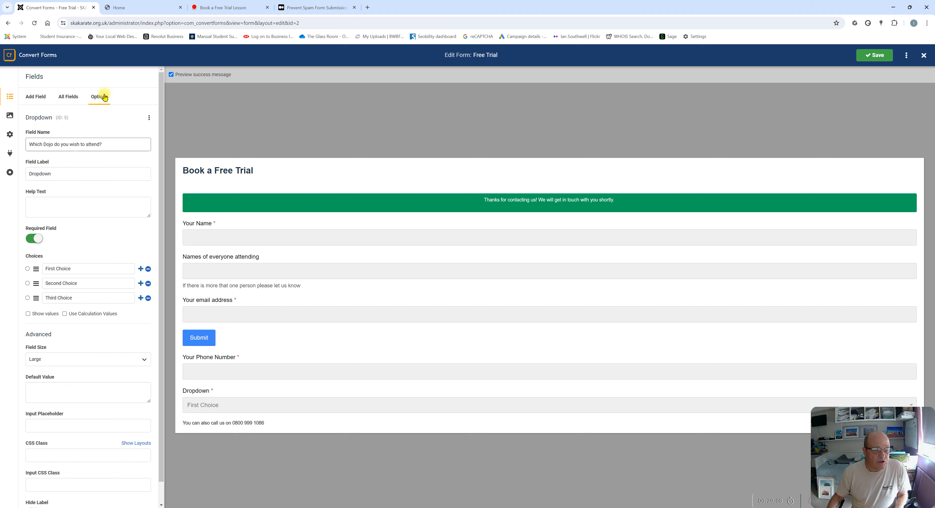
Copy the field name 'Which Dojo do you wish to attend?' into the dropdown's label
drag(106, 144, 28, 138)
right_click(51, 146)
click(69, 181)
double_click(57, 175)
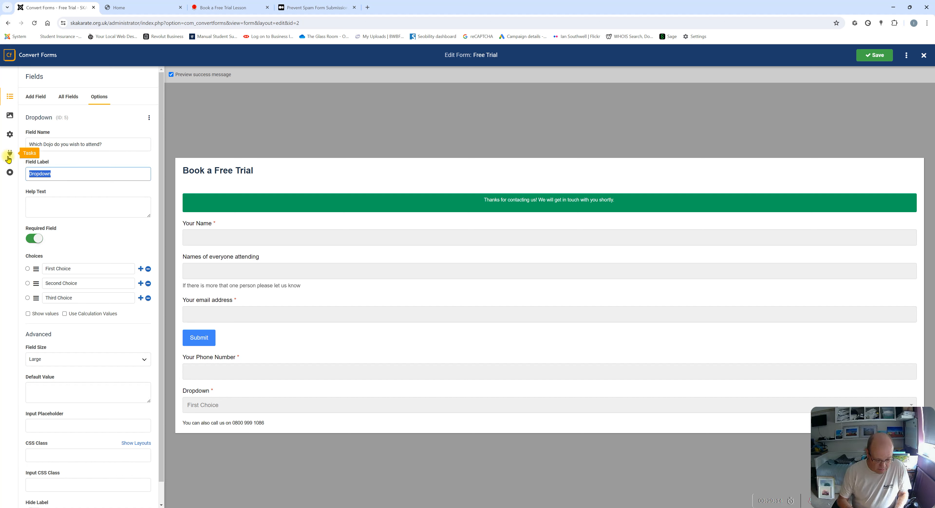
key(ctrl+v)
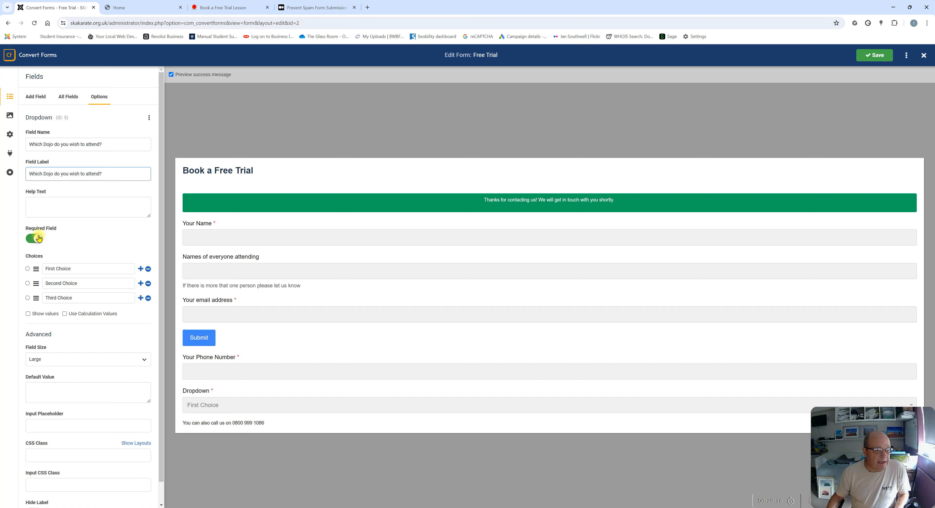
Replace the three default choices with Portsmouth, Southampton and Salisbury
drag(77, 269, 43, 271)
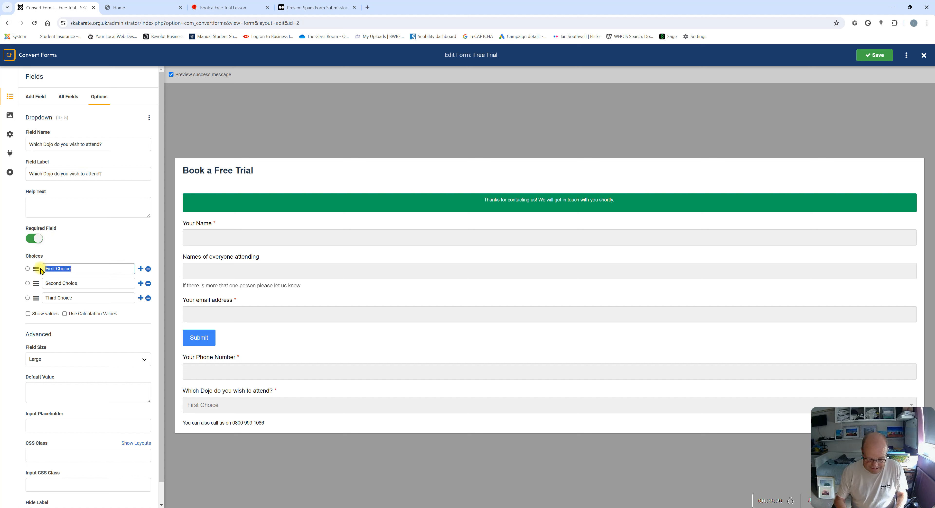
text(Portsmo)
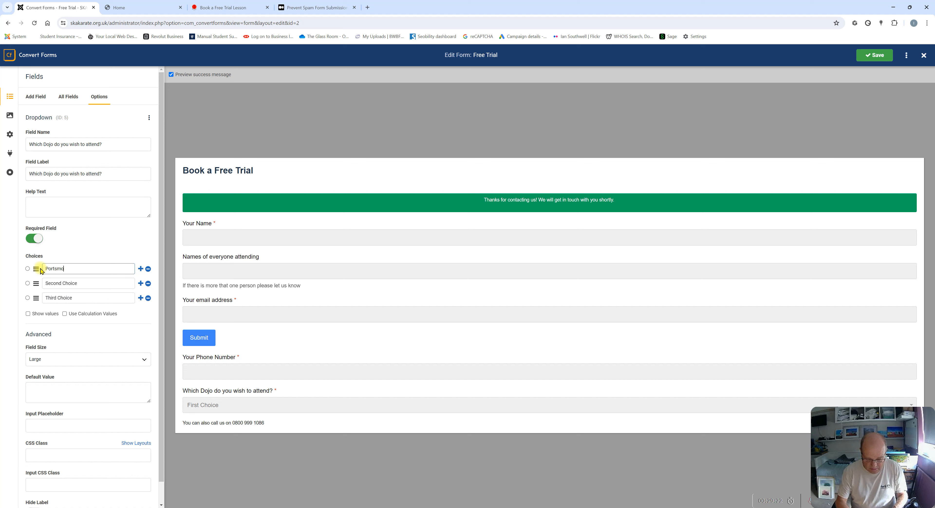
text(uth)
drag(80, 285, 44, 289)
text(Southampton)
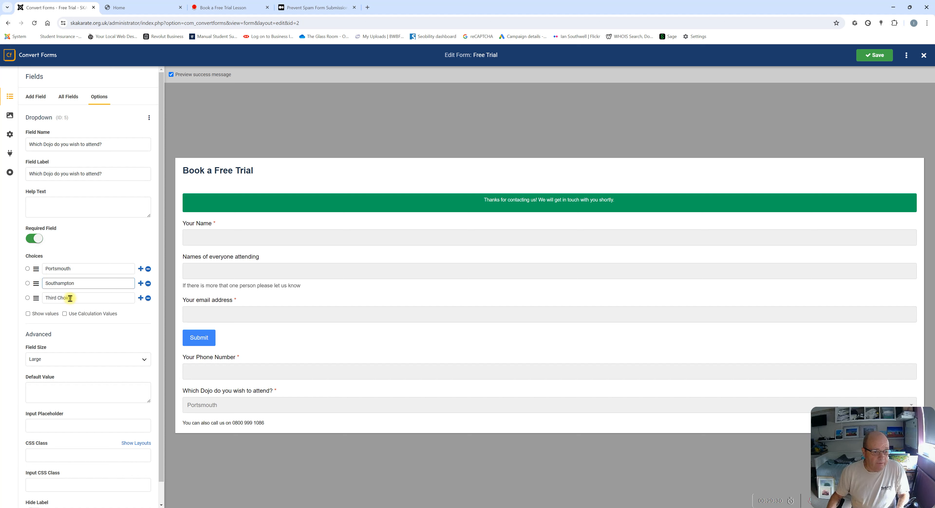
drag(80, 299, 43, 295)
text(Salisbury)
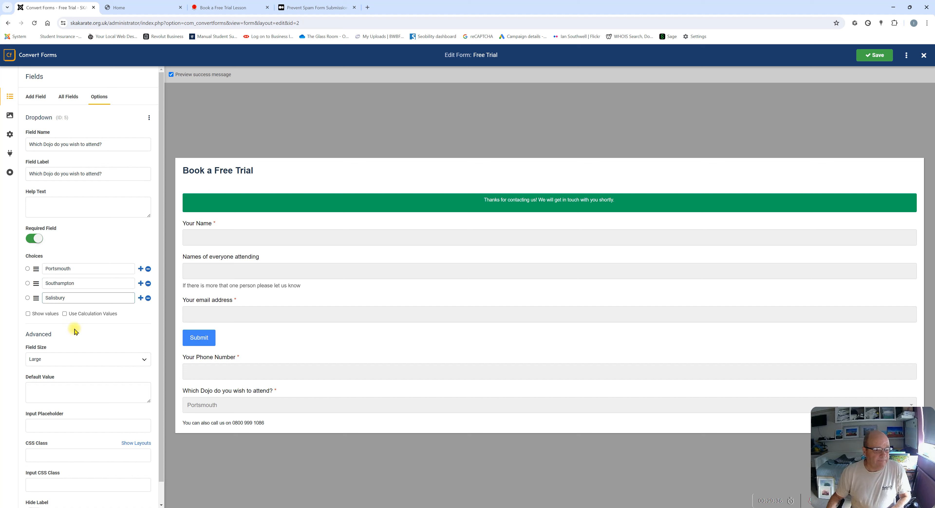
scroll(46, 329, down, 1)
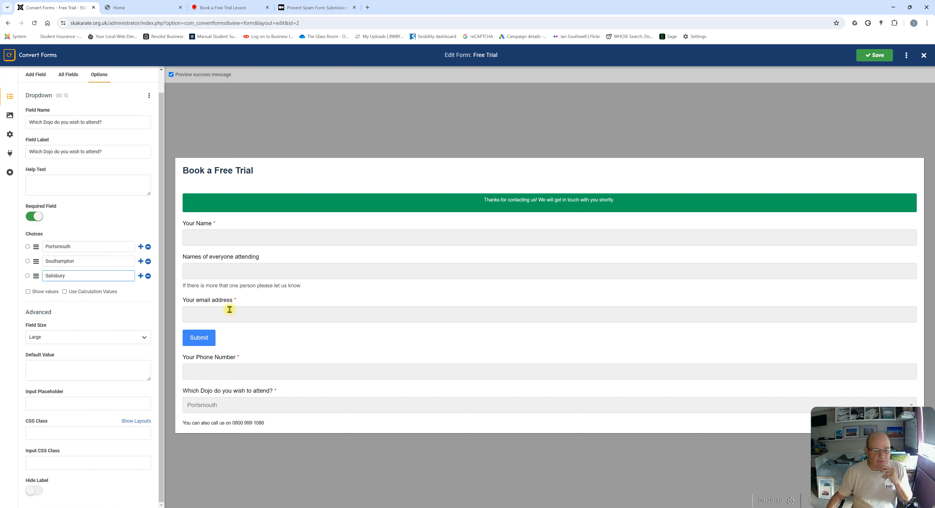
Save the form, test the preview dropdown, and add a blank choice below Portsmouth
click(876, 55)
click(227, 404)
click(227, 405)
click(228, 406)
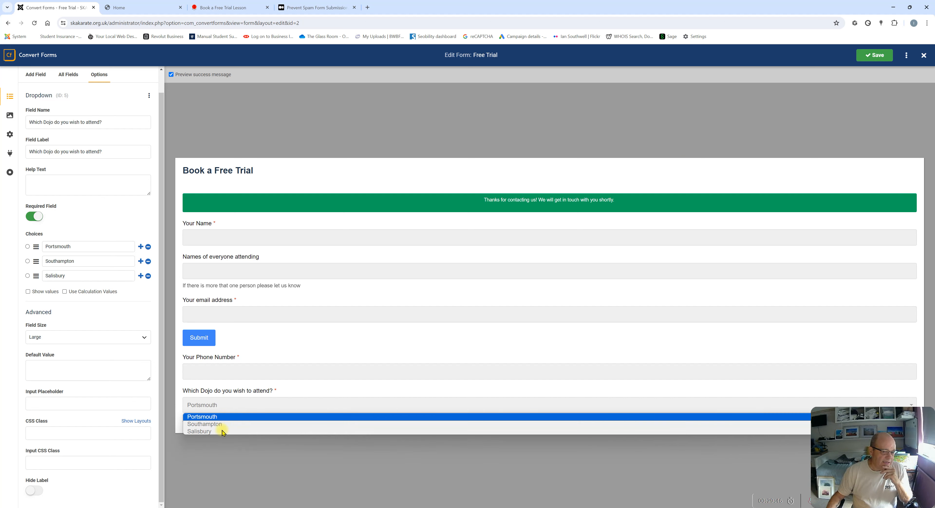
click(233, 414)
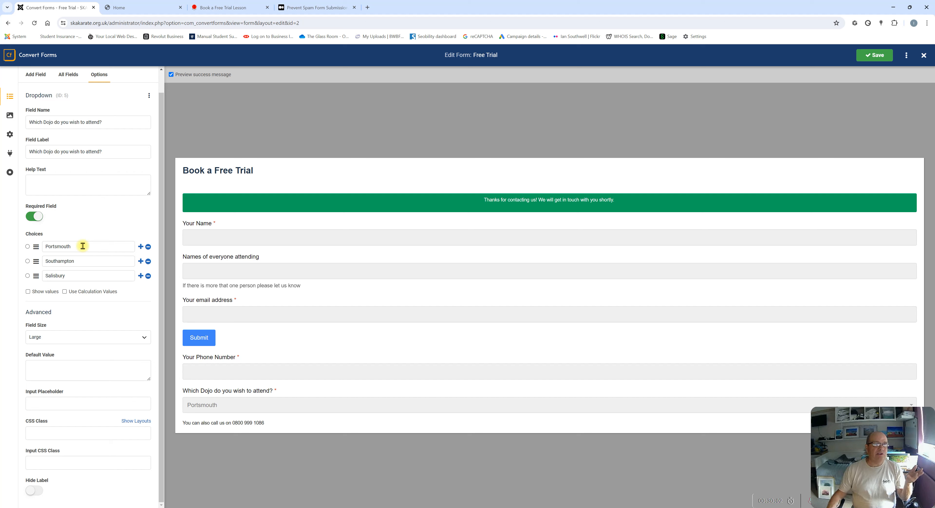
click(139, 247)
Enter 'Please select' as the new choice, fixing the mistyped first letter
click(62, 262)
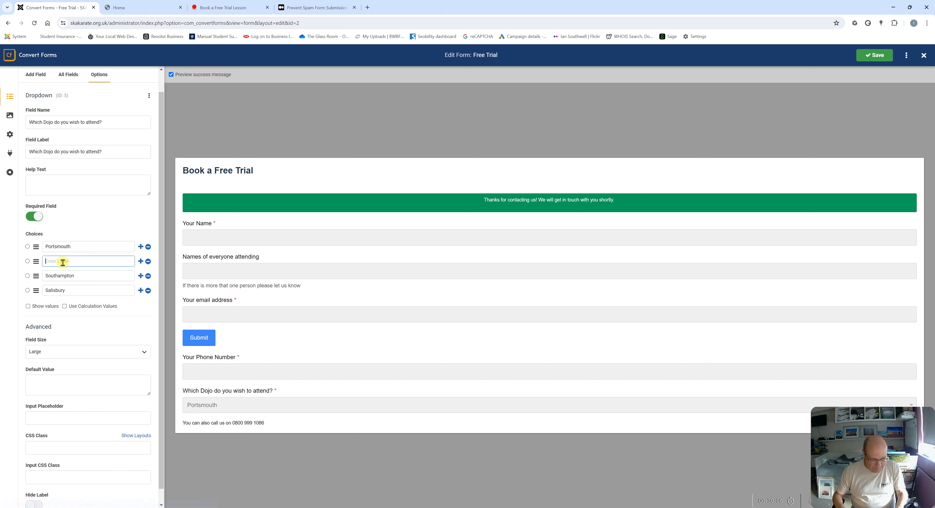
text(Olease select)
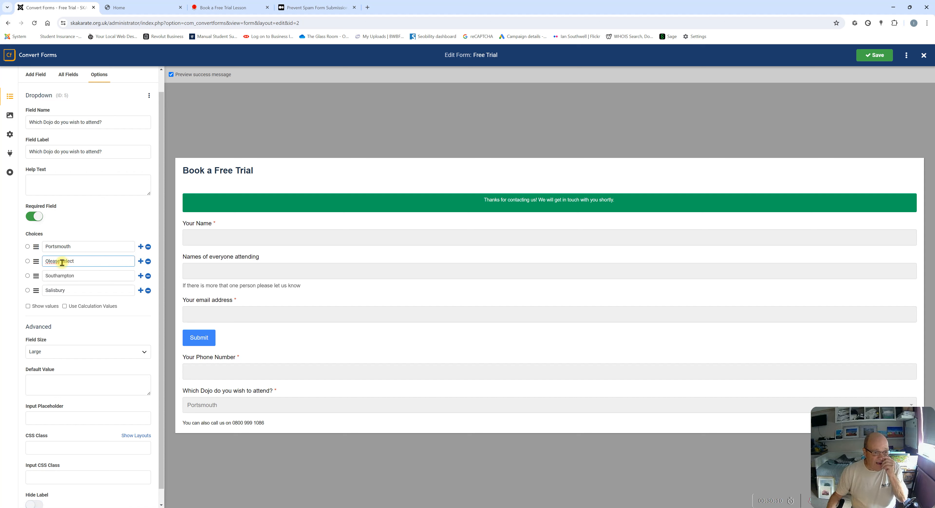
click(44, 262)
key(Delete)
text(P)
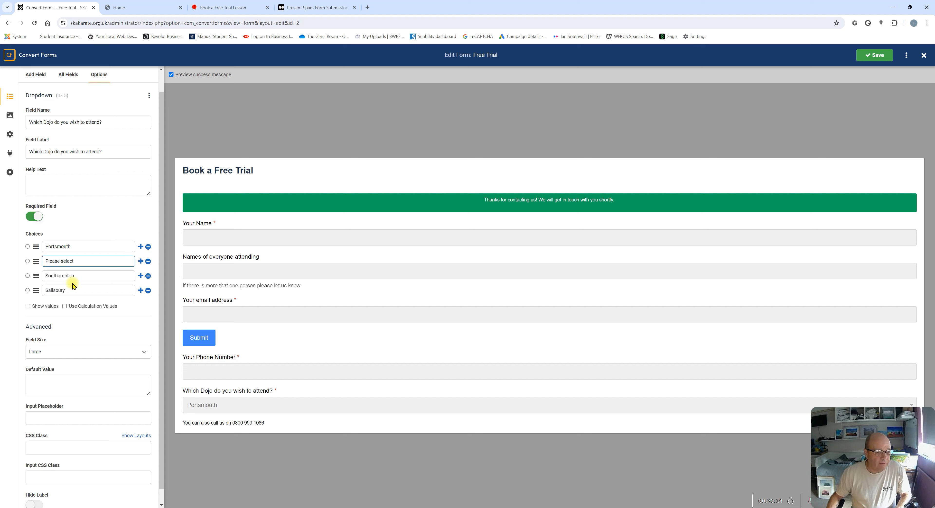
click(104, 319)
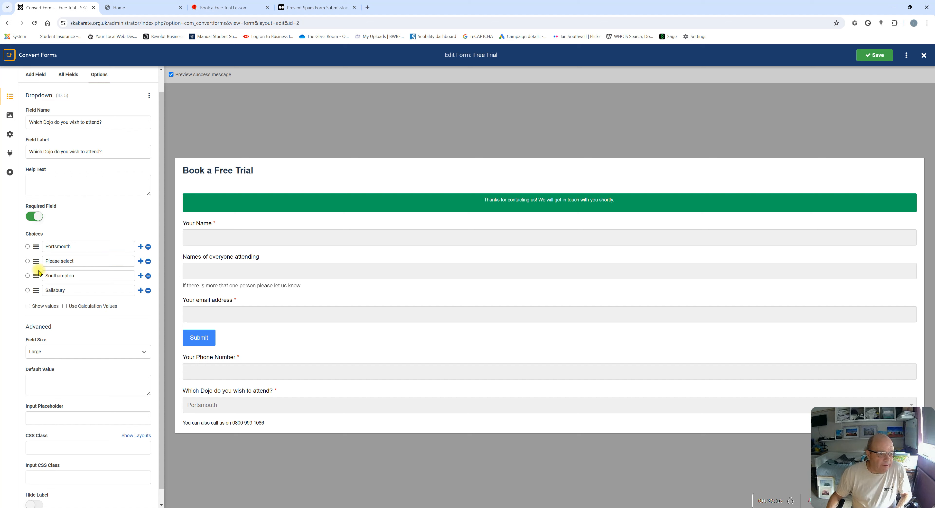
Move 'Please select' to the top of the choices, save, and check the preview dropdown
drag(37, 261, 36, 247)
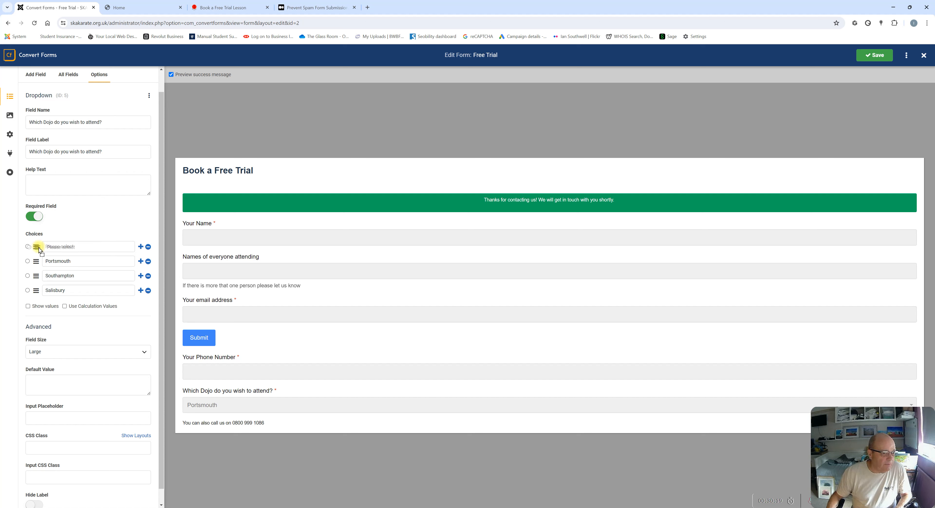
click(85, 248)
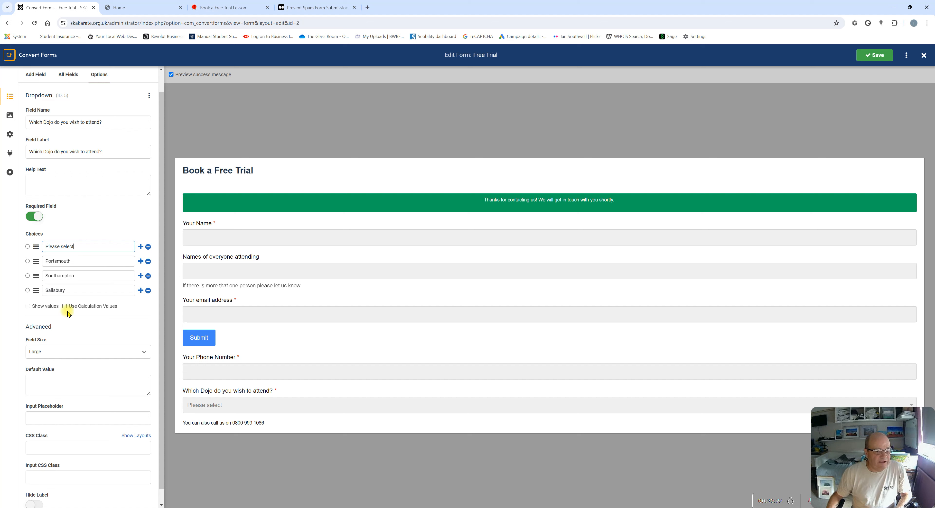
click(875, 55)
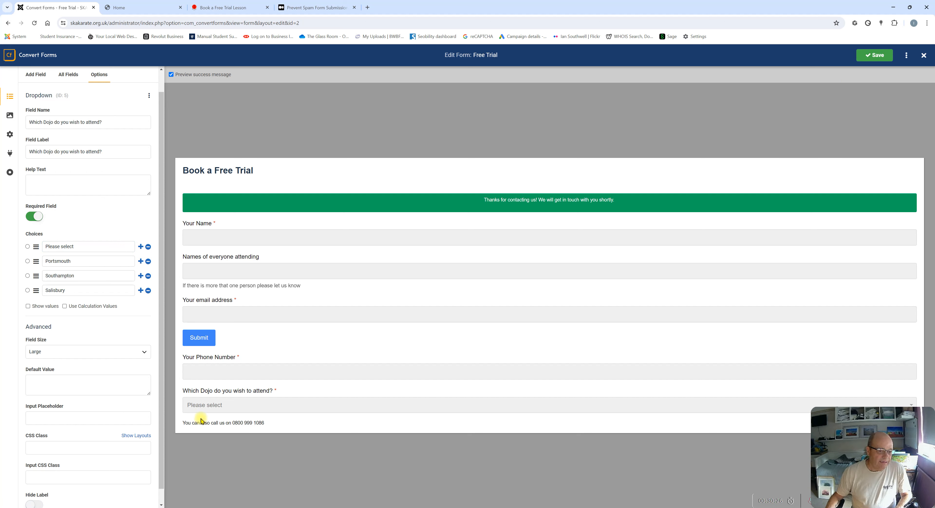
click(228, 406)
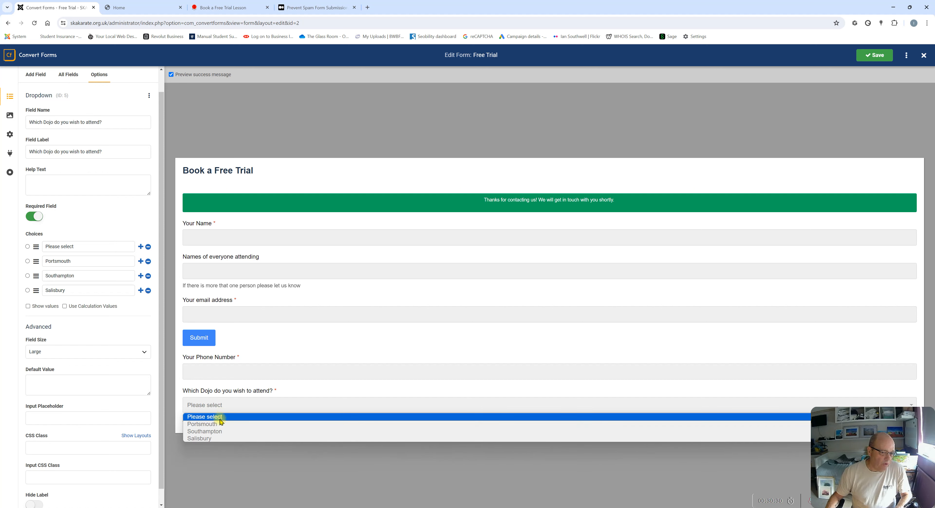
click(233, 412)
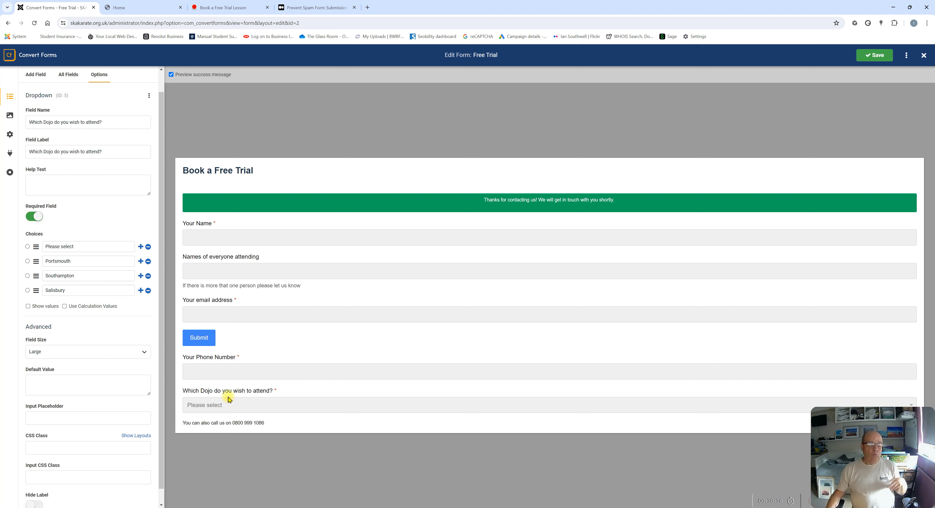
click(33, 76)
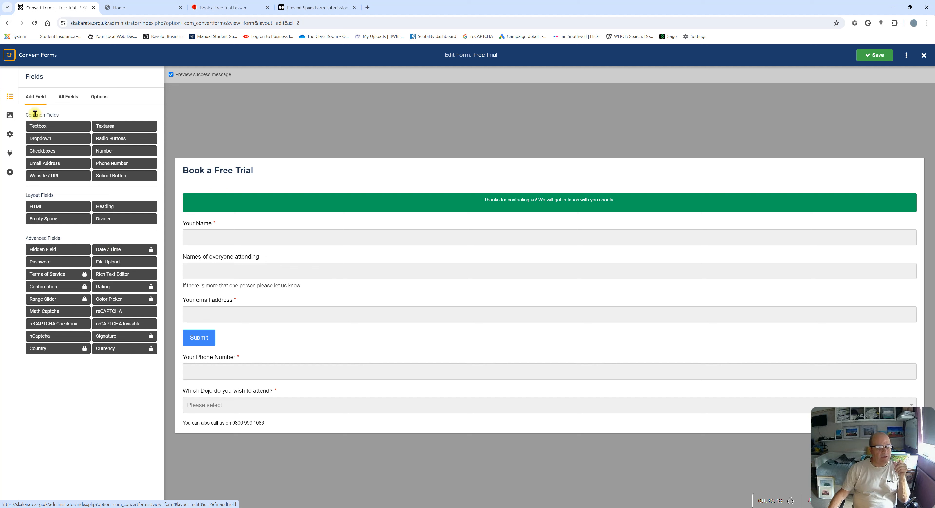
Add a Textbox field named 'Which date would you like to attend'
click(45, 130)
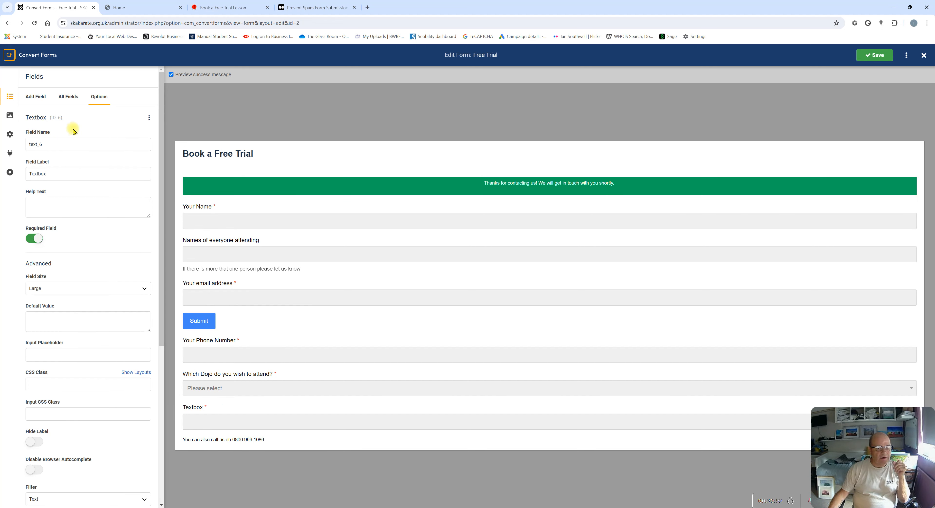
double_click(55, 144)
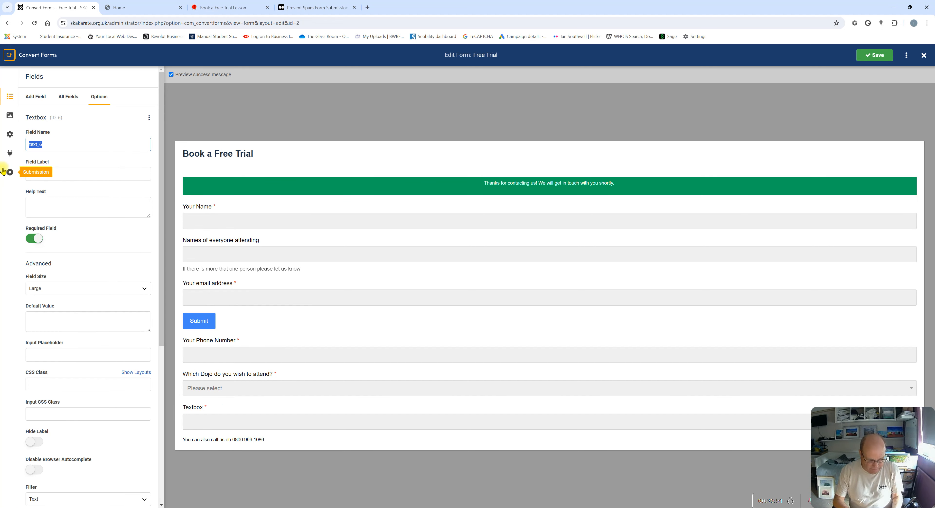
text(W)
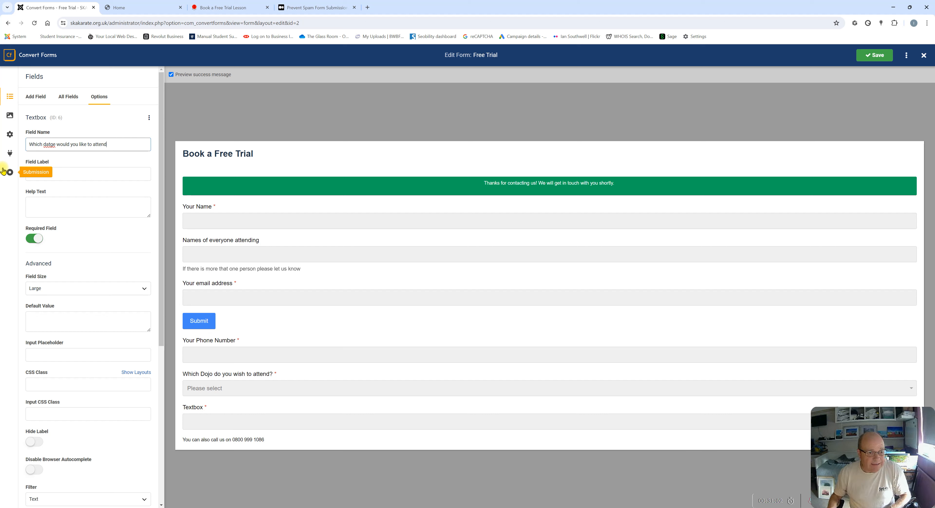
click(51, 146)
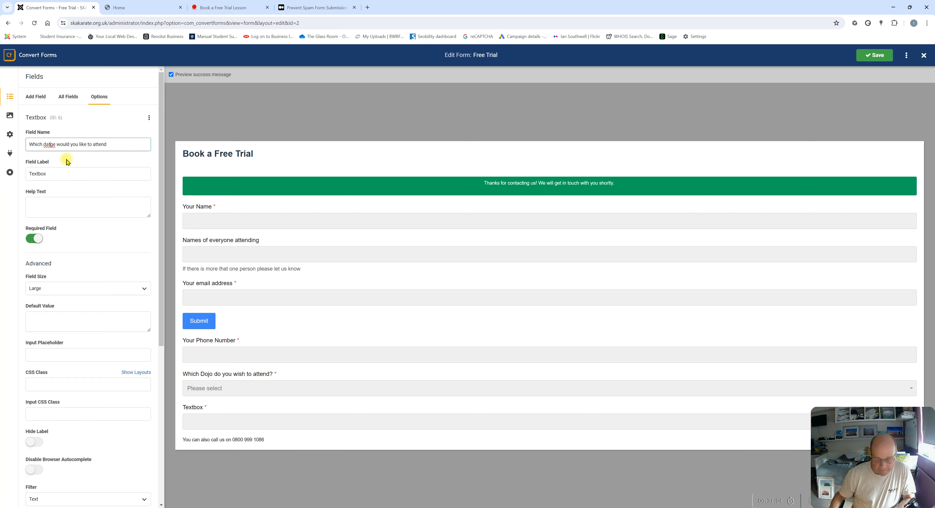
click(62, 178)
click(45, 205)
click(63, 176)
Copy the date question into the field label and save the form
drag(120, 144, 31, 142)
right_click(46, 146)
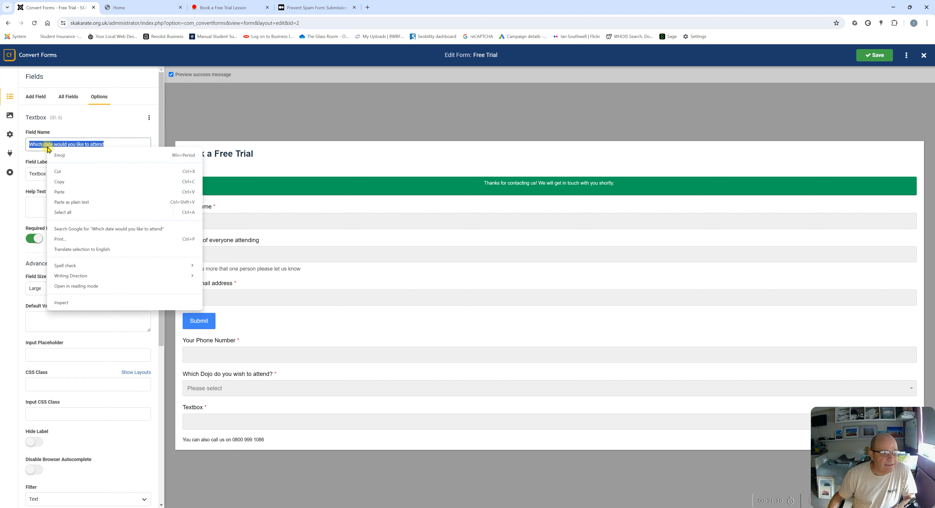
click(67, 184)
drag(47, 174, 19, 175)
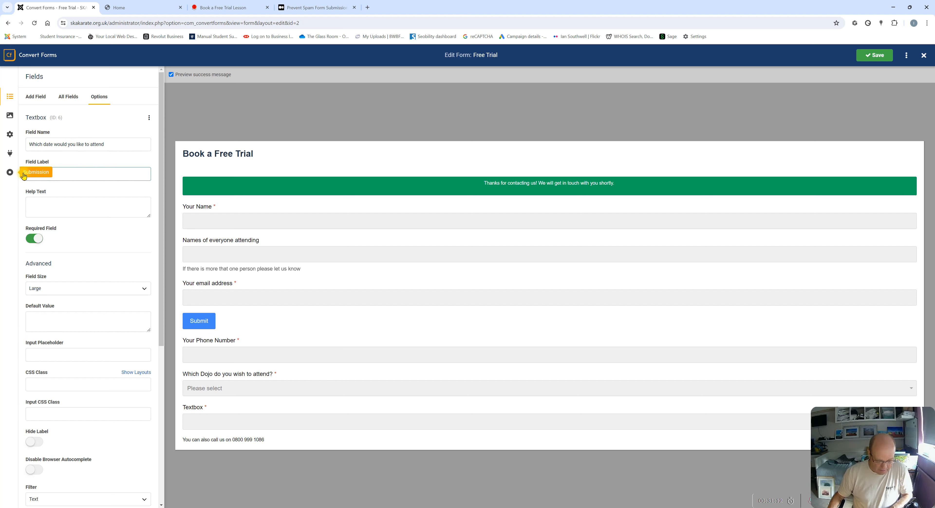
key(ctrl+v)
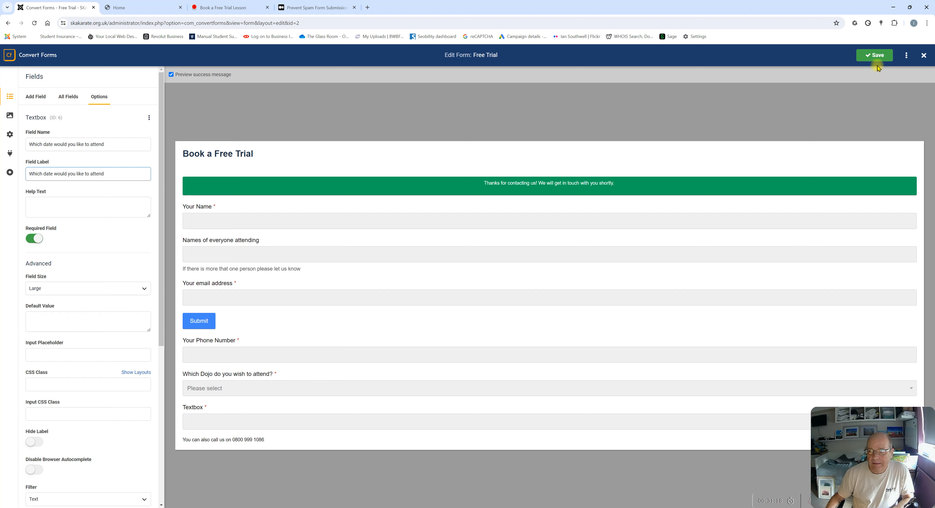
click(876, 56)
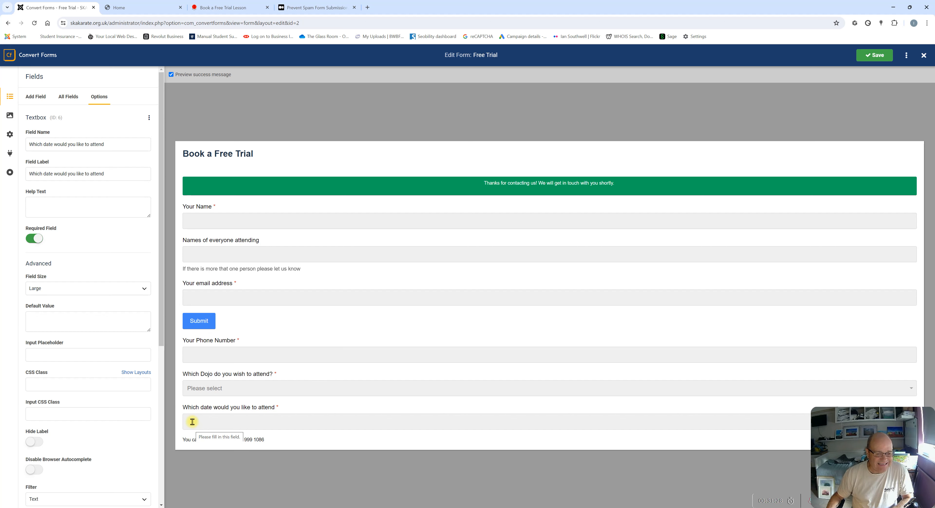
Reword the date field's name and label to 'When would you like to attend' and save
drag(30, 143, 48, 143)
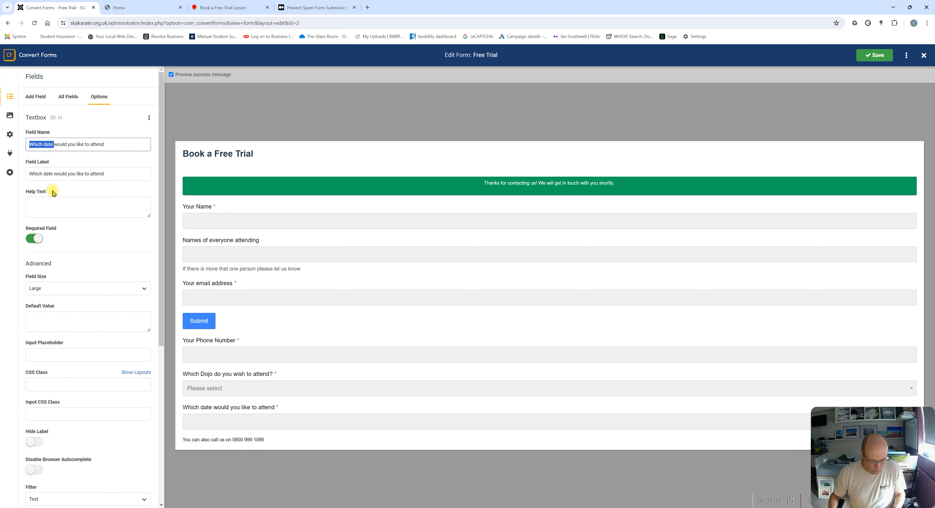
text(W)
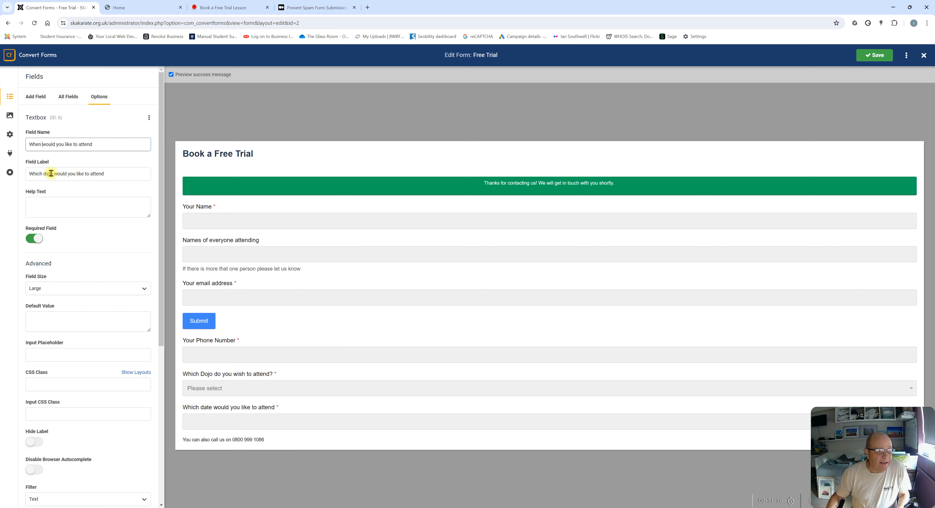
drag(53, 173, 31, 174)
text(W)
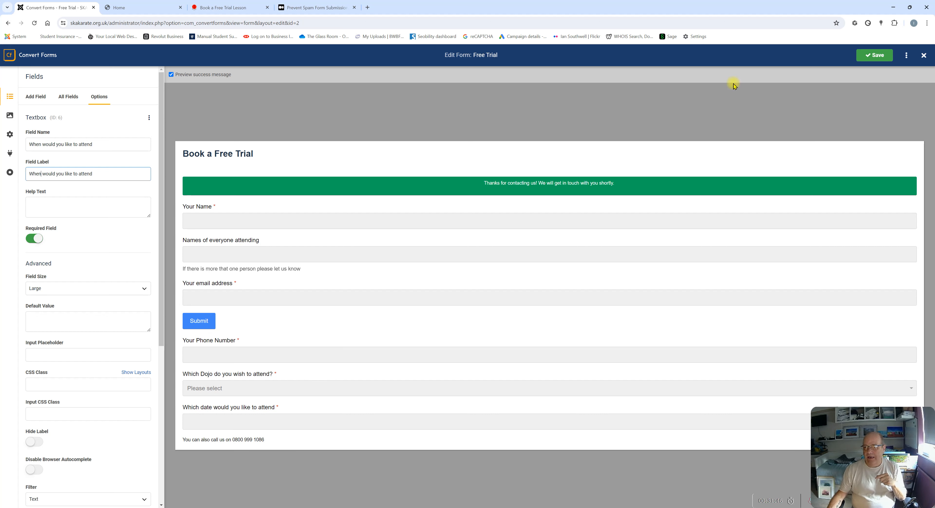
click(875, 55)
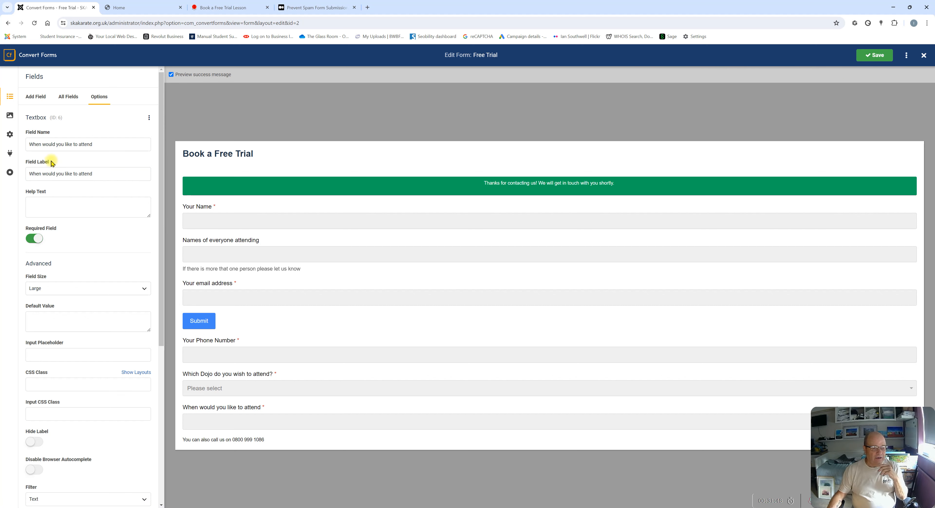
scroll(63, 307, down, 5)
scroll(75, 290, up, 4)
scroll(75, 291, up, 1)
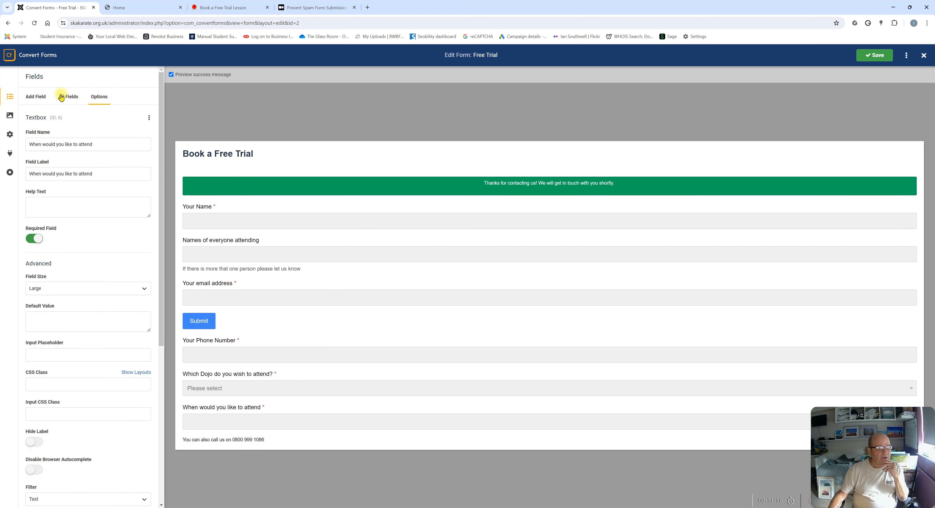
In All Fields, drag the phone, dojo and attendance fields above Submit and save
click(67, 101)
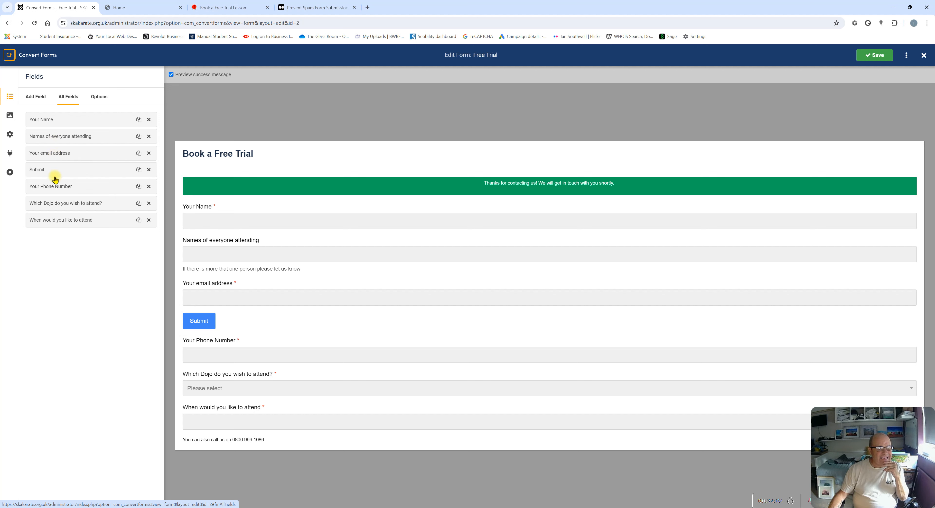
mouse_move(54, 189)
mouse_down()
mouse_move(57, 173)
mouse_move(57, 186)
mouse_up()
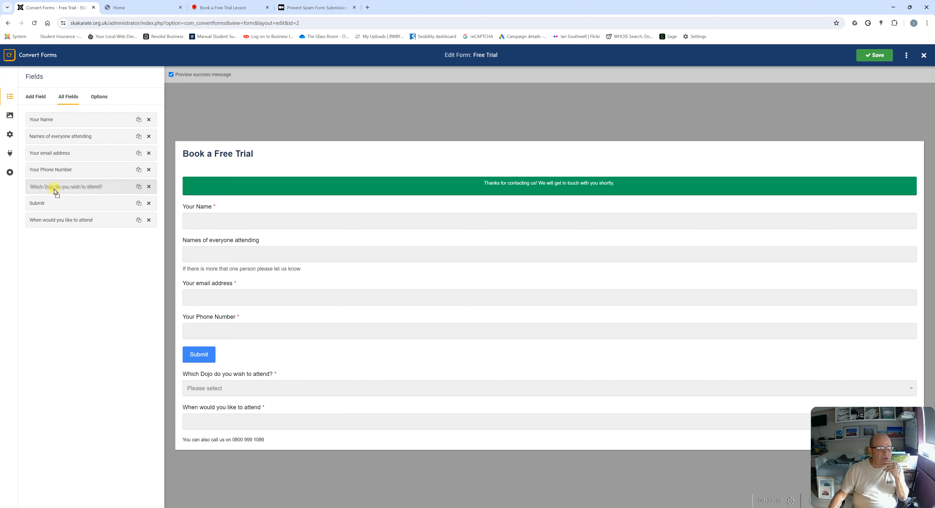
drag(54, 226, 50, 207)
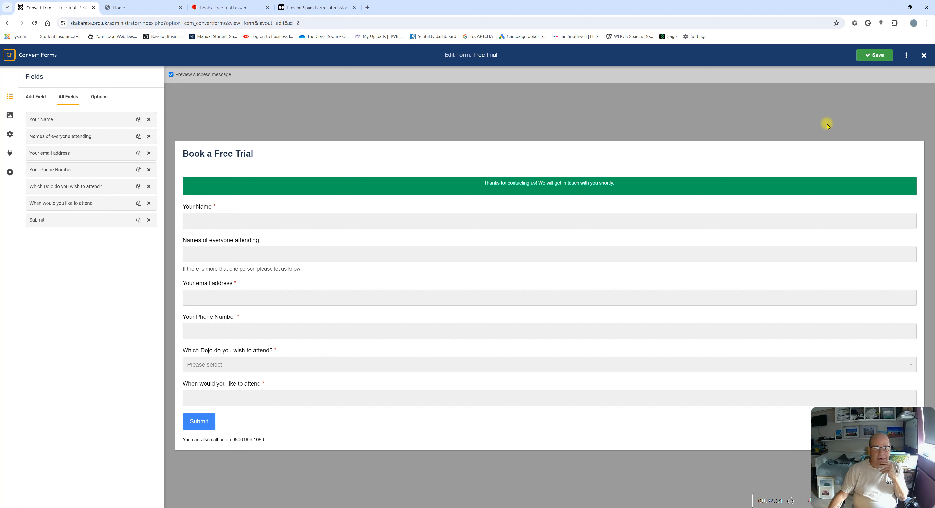
click(880, 58)
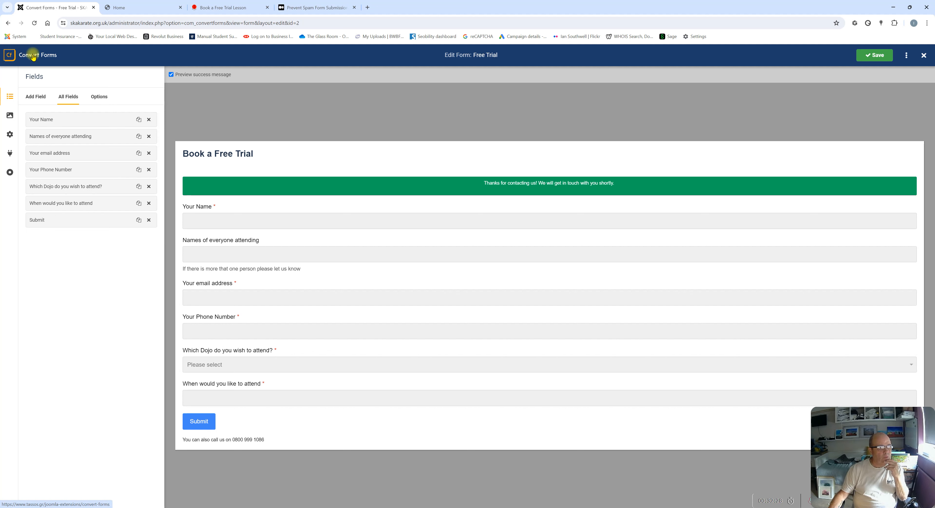
Open tassos.gr in a new tab and go to its Joomla Extensions page
click(26, 58)
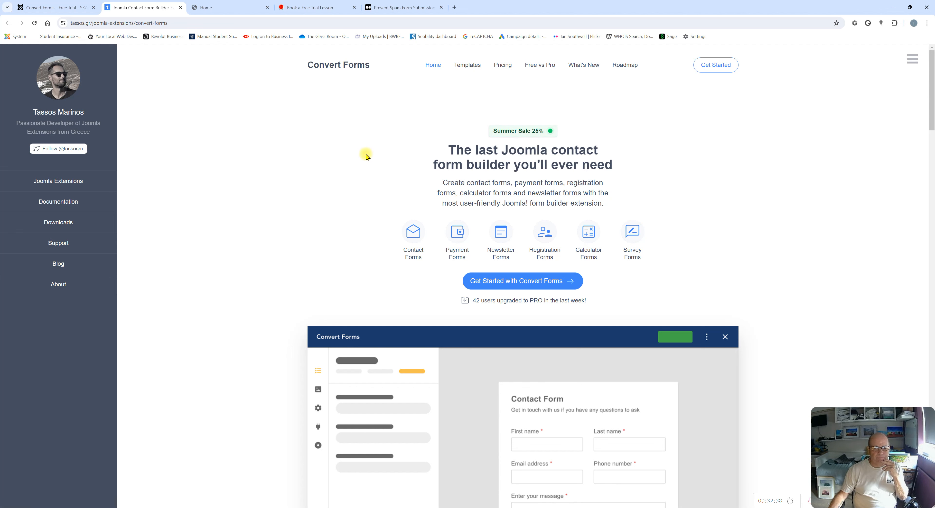
click(61, 182)
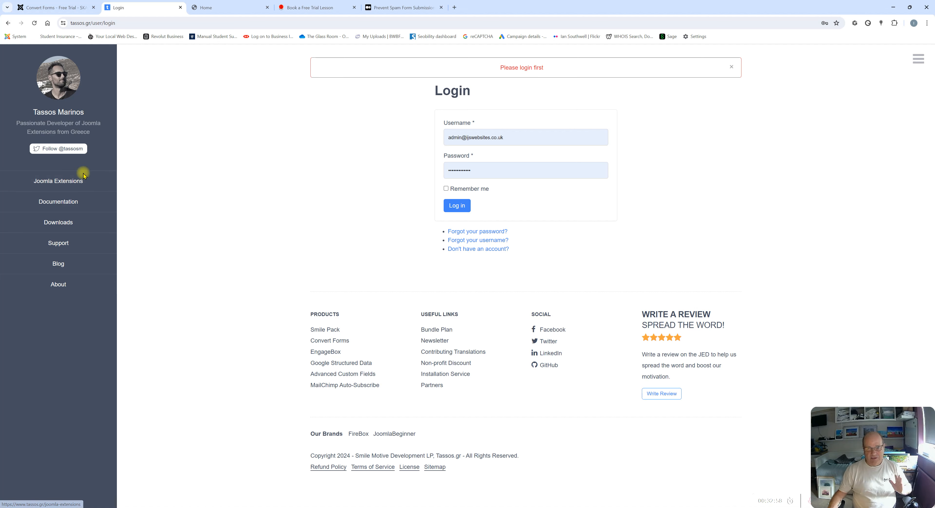
click(52, 180)
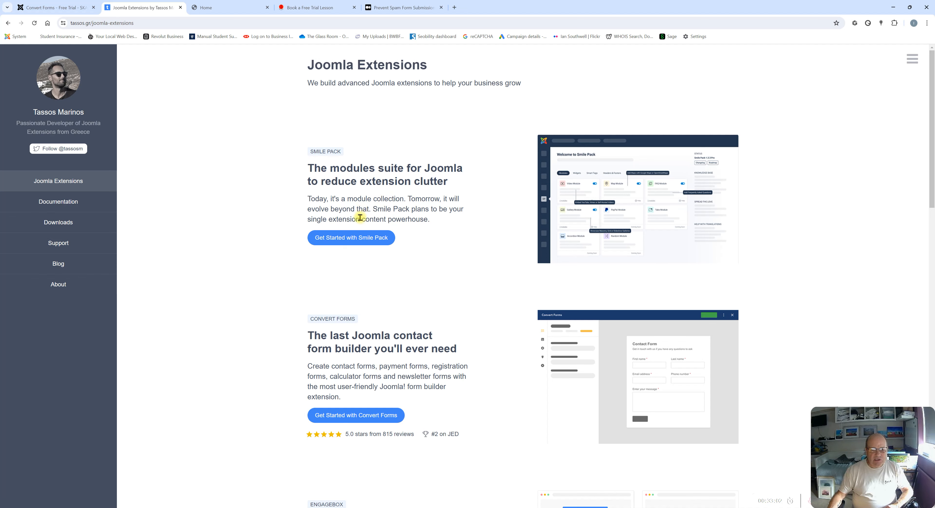
scroll(362, 211, down, 5)
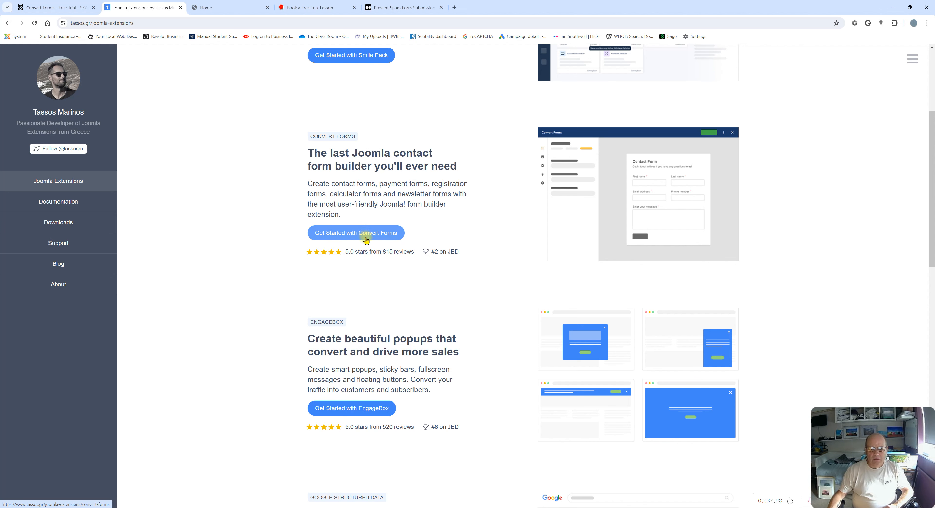
Open the Convert Forms product page and scroll through its features
click(357, 234)
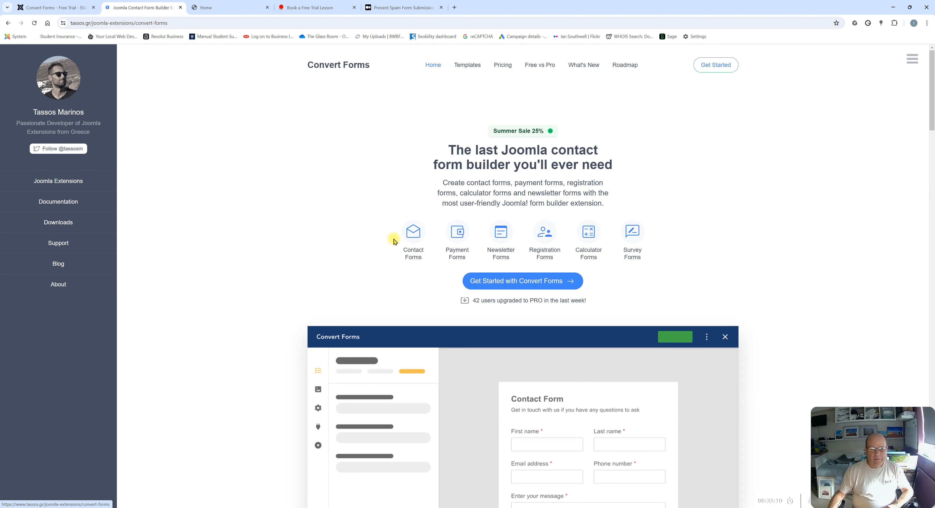
scroll(400, 244, down, 4)
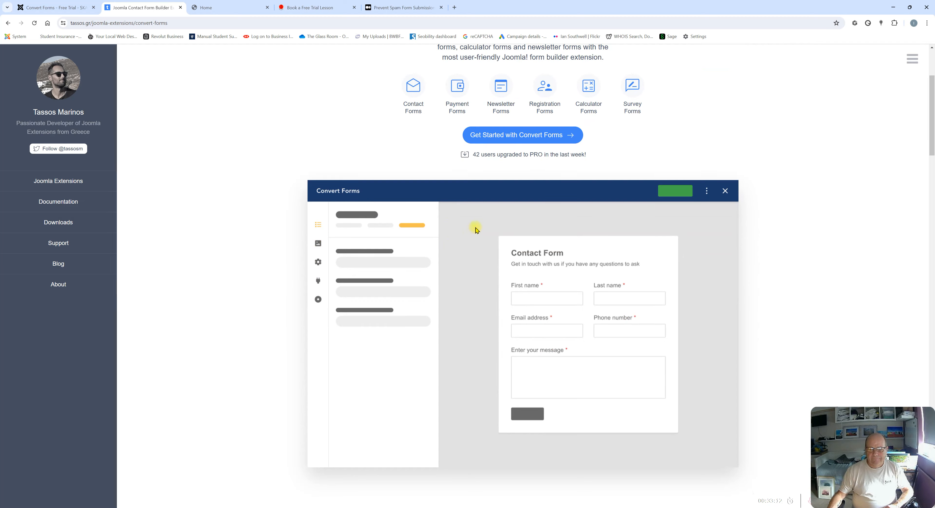
scroll(492, 203, down, 1)
scroll(494, 193, up, 5)
scroll(496, 196, down, 5)
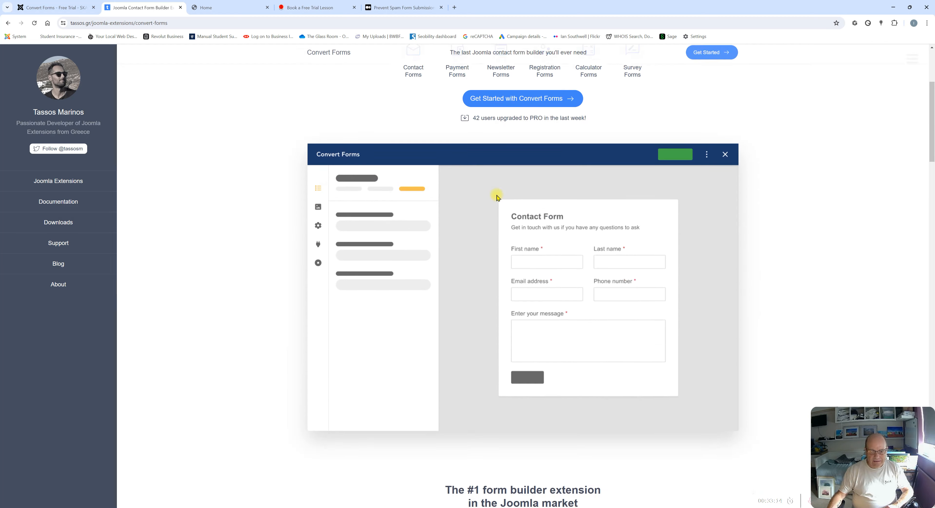
scroll(497, 196, down, 15)
scroll(483, 258, down, 16)
scroll(481, 337, down, 20)
scroll(481, 337, up, 20)
Review the Convert Forms pricing plans, then return to the Free Trial tab and close the editor
click(712, 57)
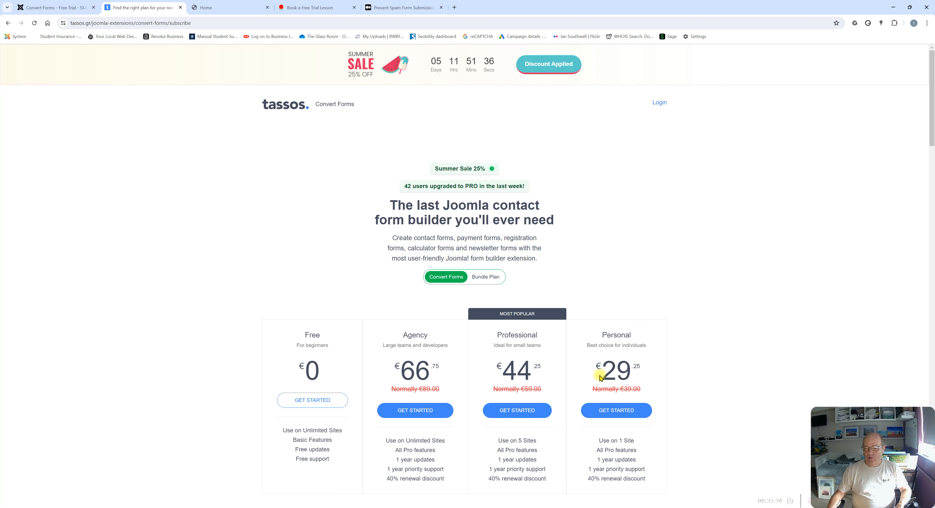
scroll(646, 397, down, 2)
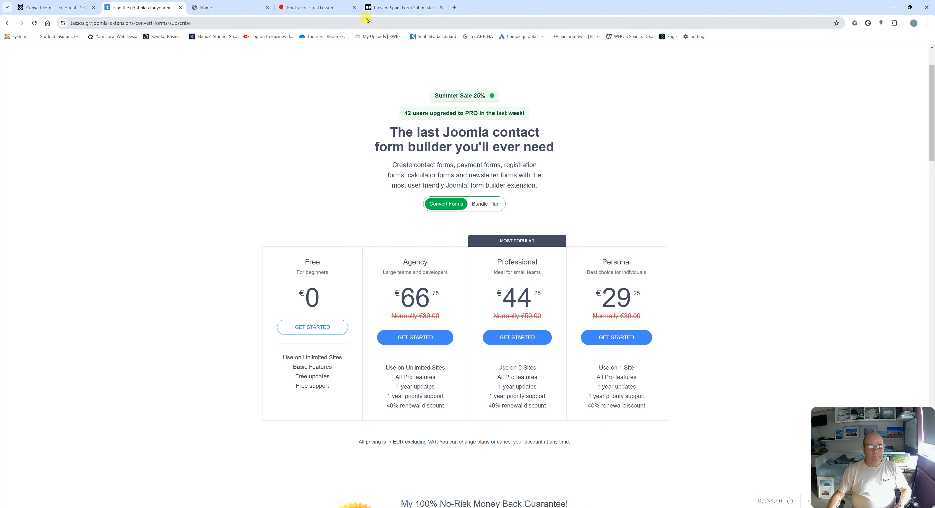
mouse_move(243, 12)
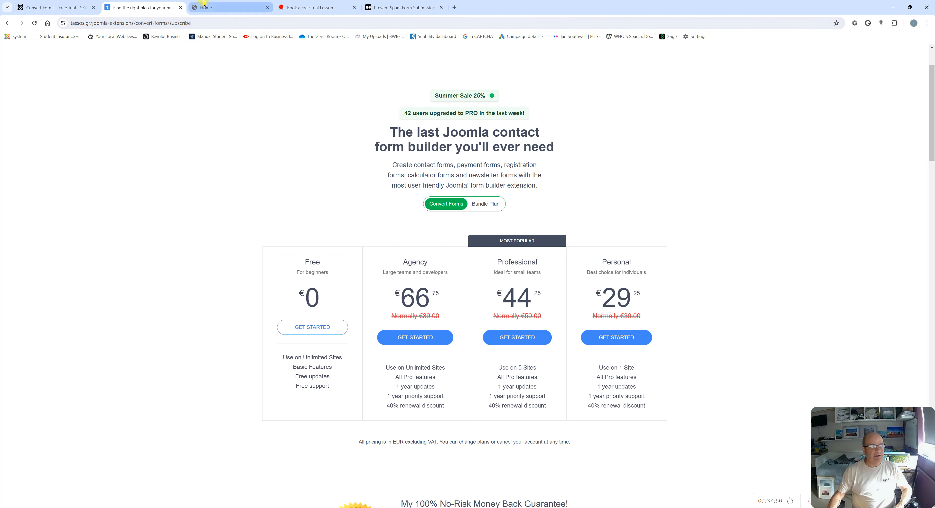
click(59, 8)
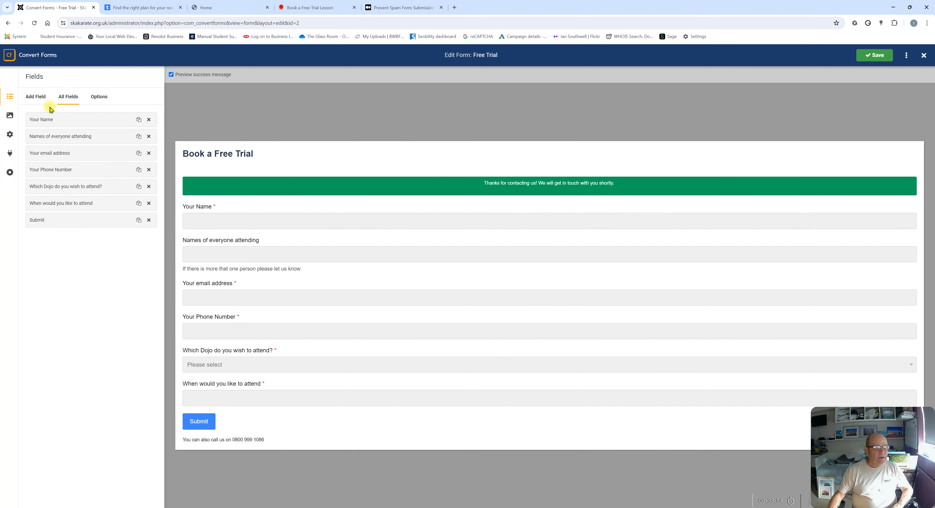
click(924, 56)
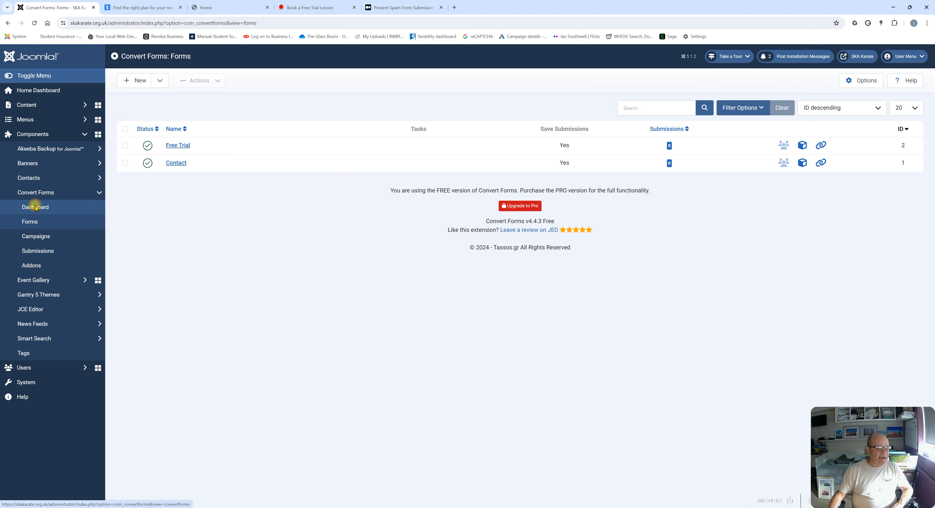
Go to the Convert Forms Dashboard and open the Forms list showing Free Trial and Contact
click(35, 207)
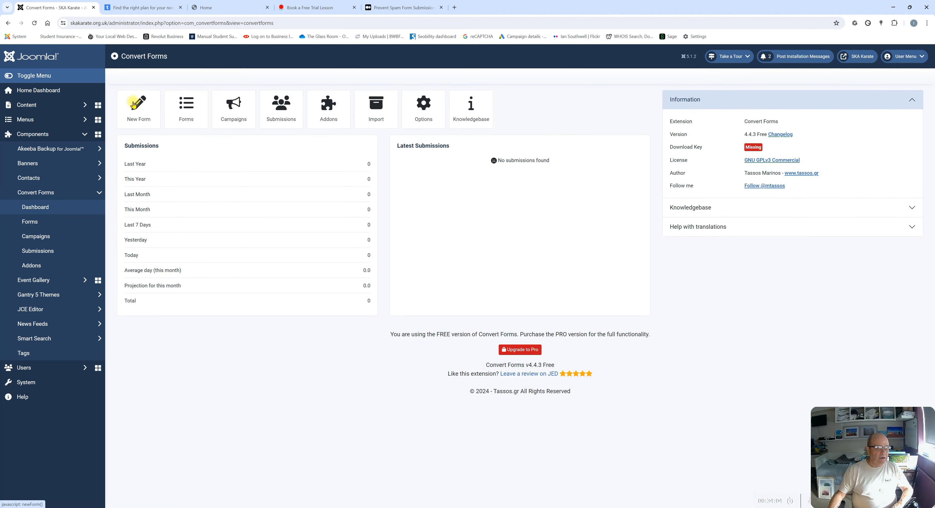
click(184, 109)
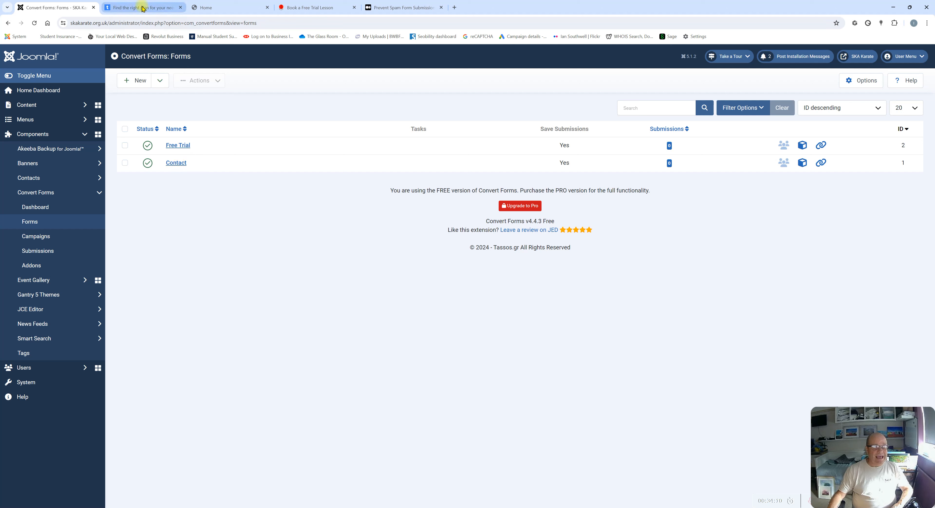
mouse_move(143, 7)
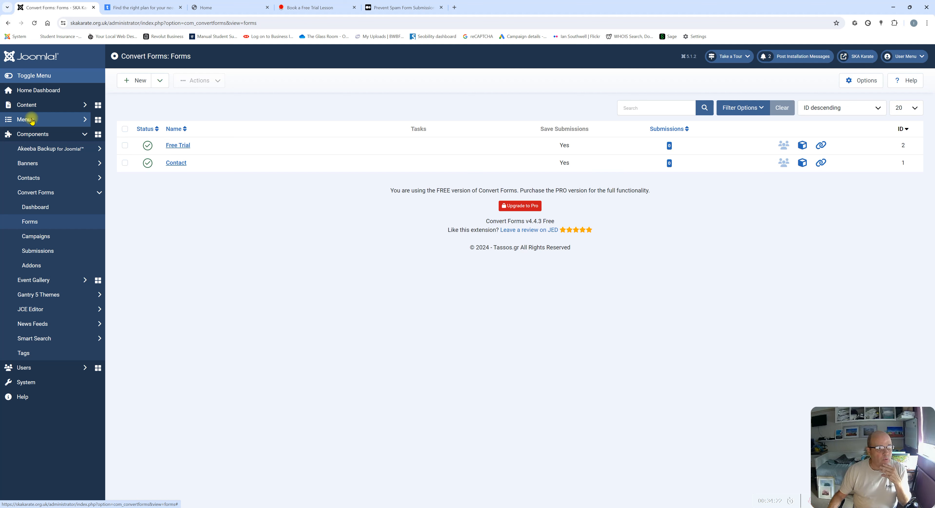
Open All Menu Items, glance at the karate site and pricing tabs, then return
click(32, 121)
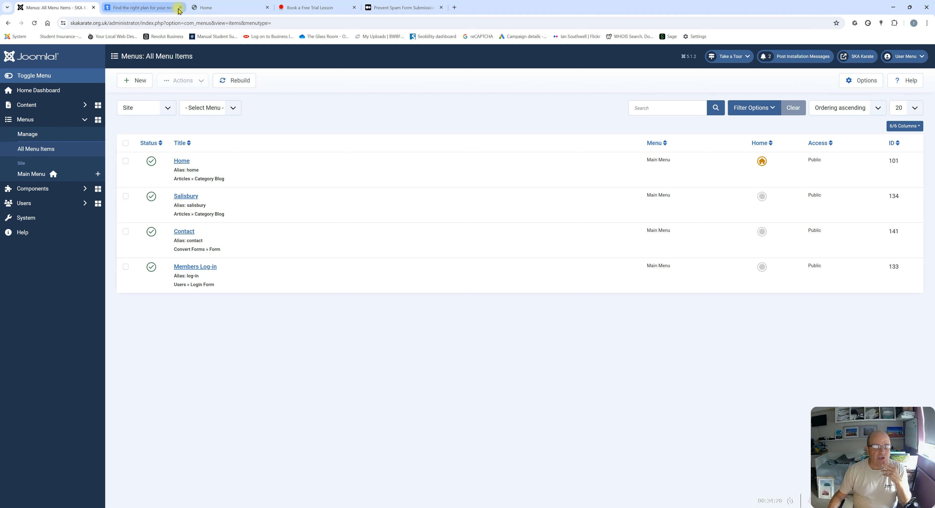
click(219, 7)
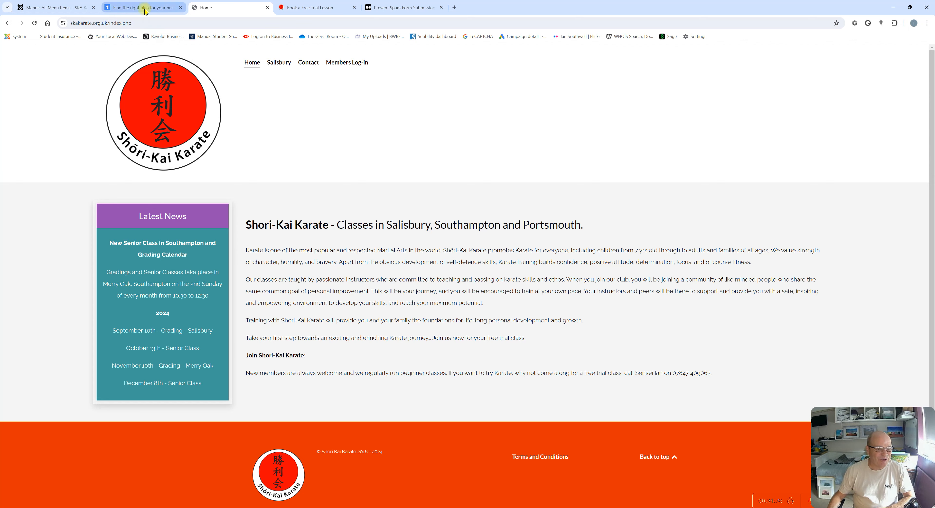
click(132, 8)
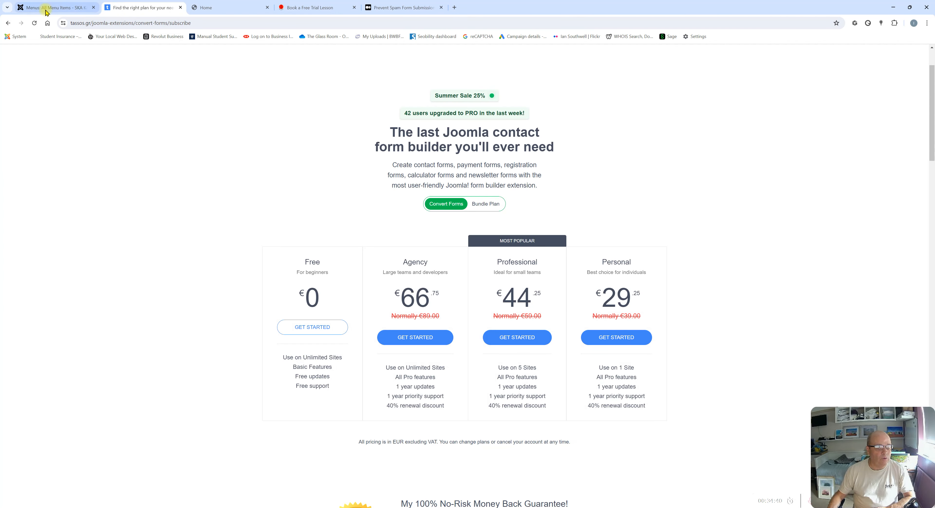
click(45, 11)
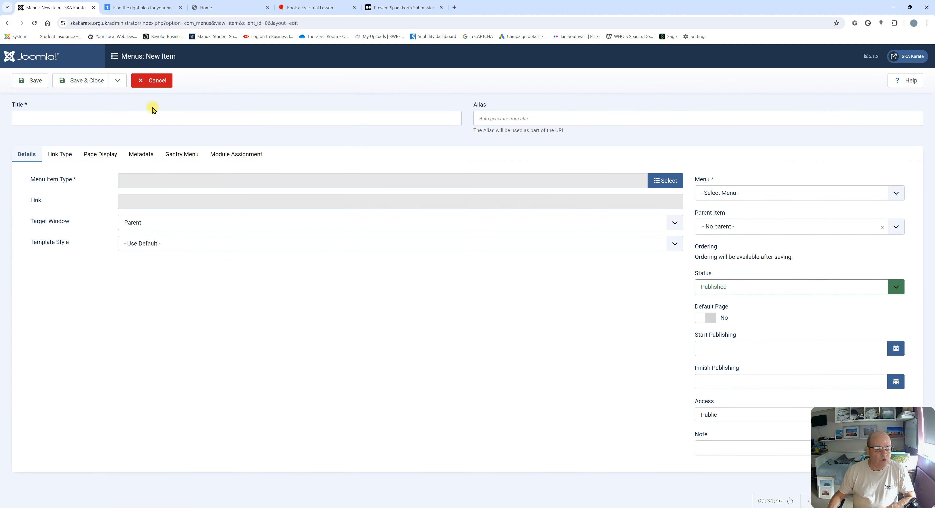
Create the 'Book a free trial' item as a Convert Forms Form showing Free Trial, and save
click(131, 122)
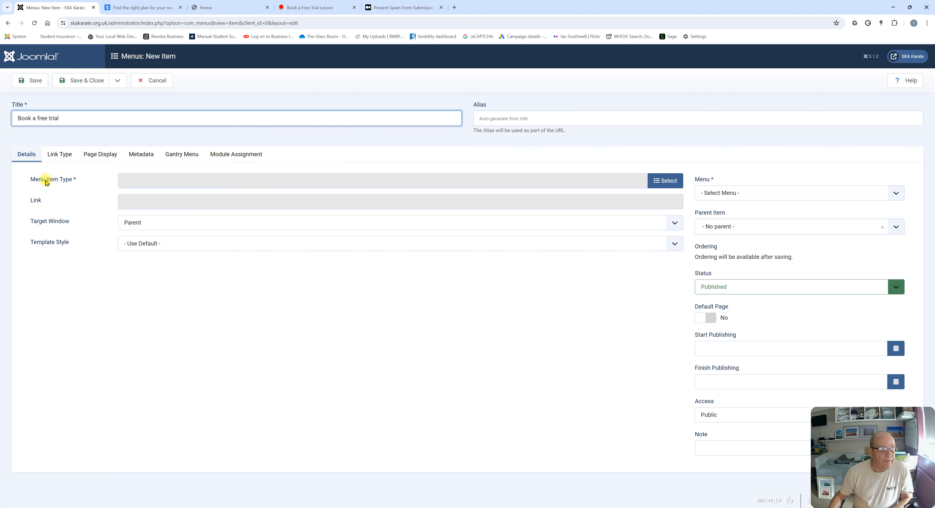
click(665, 182)
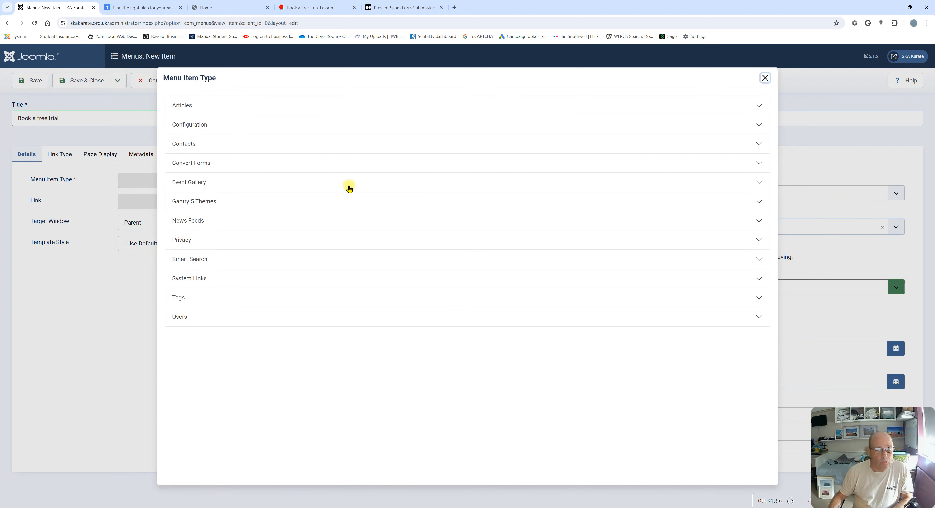
click(183, 164)
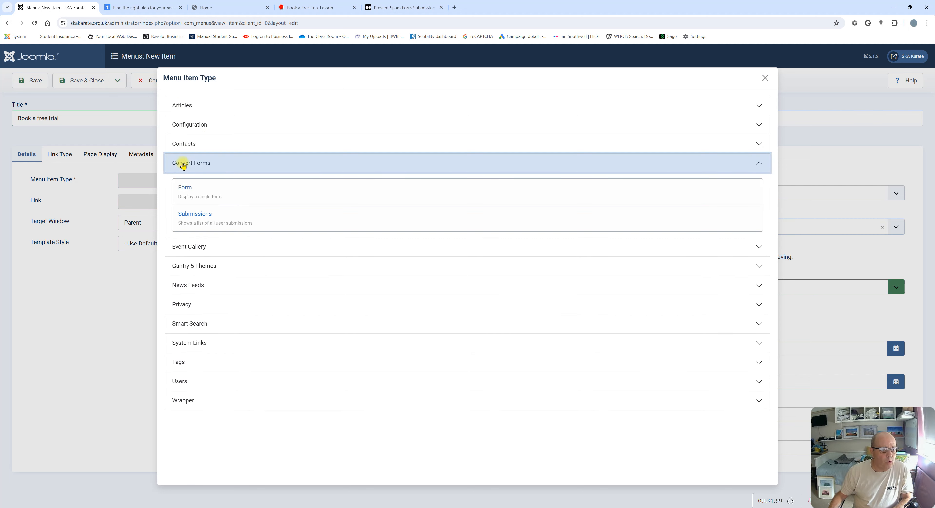
click(186, 191)
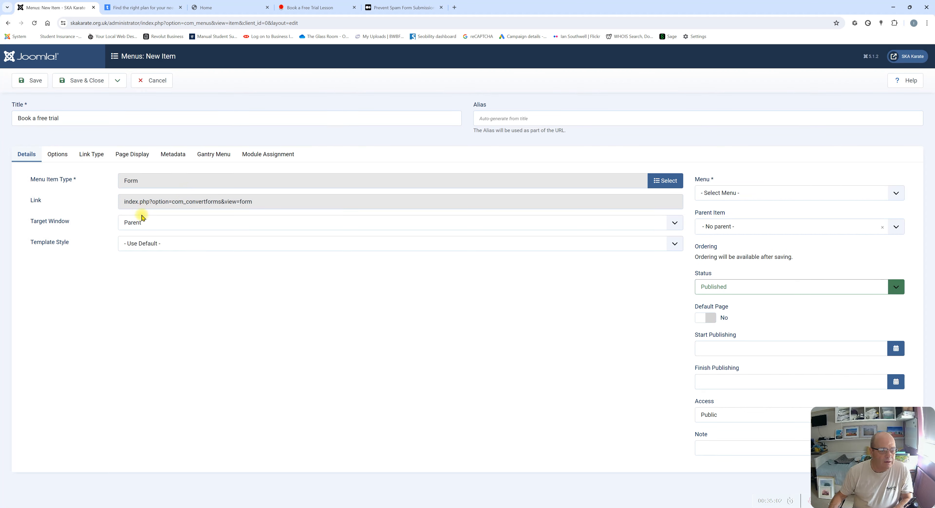
click(59, 155)
click(187, 207)
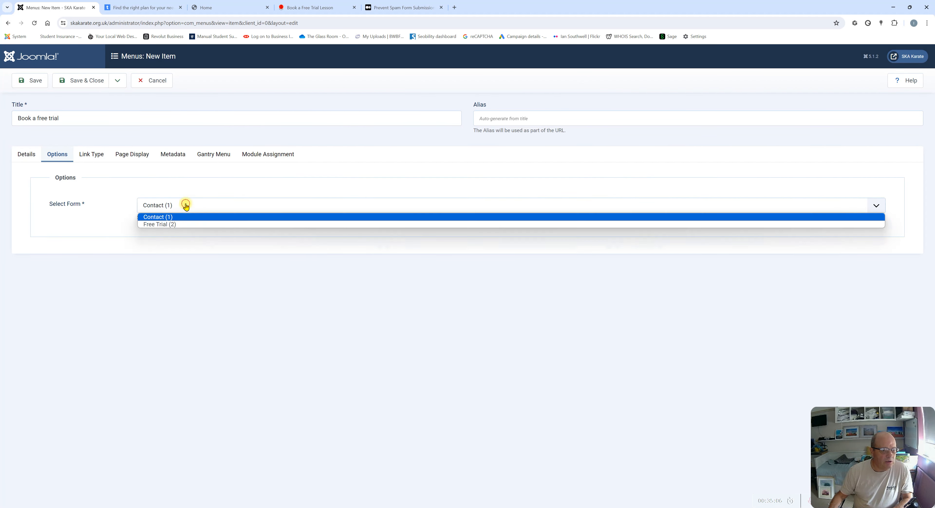
click(155, 226)
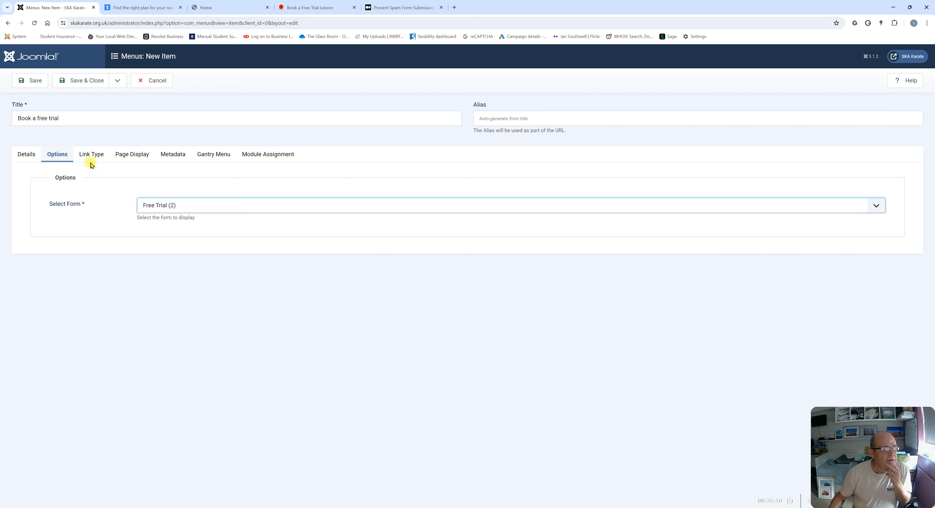
click(33, 85)
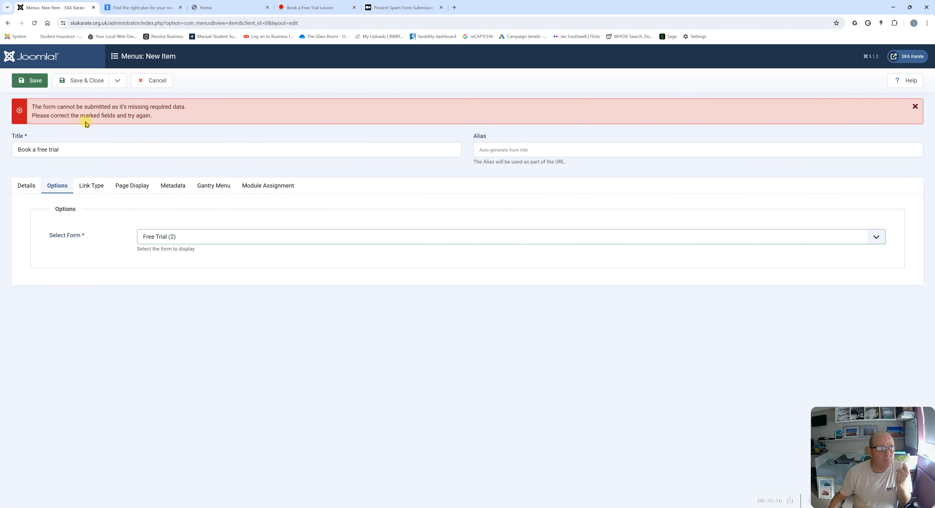
Assign the menu item to Main Menu and keep its access set to Public
click(28, 186)
click(764, 243)
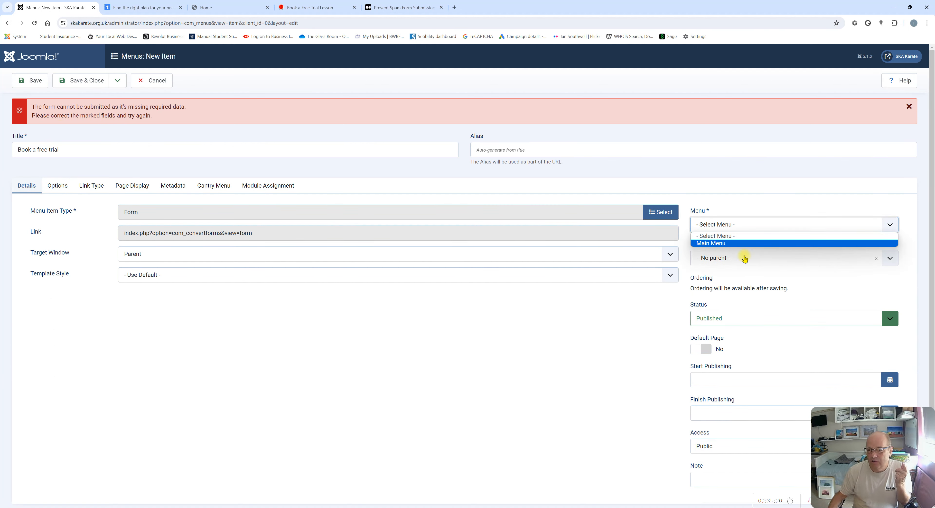
click(727, 247)
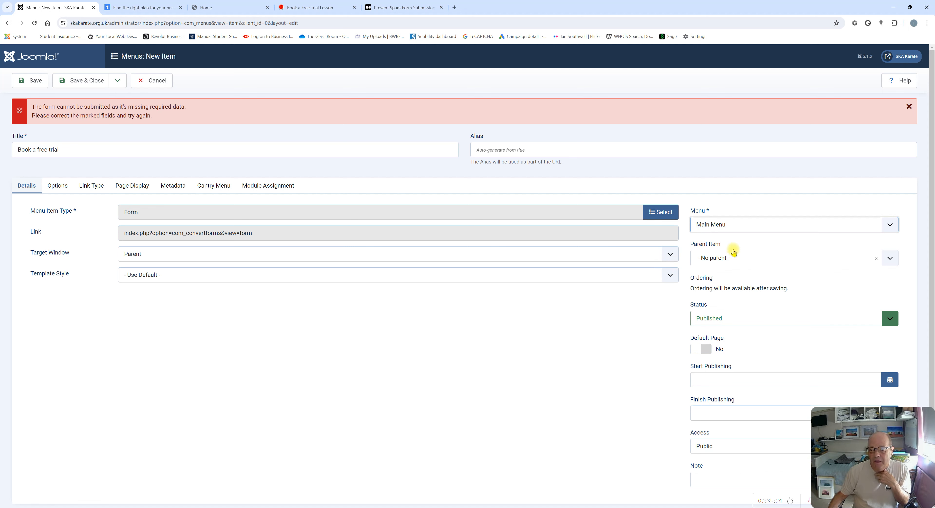
scroll(741, 254, down, 1)
click(716, 436)
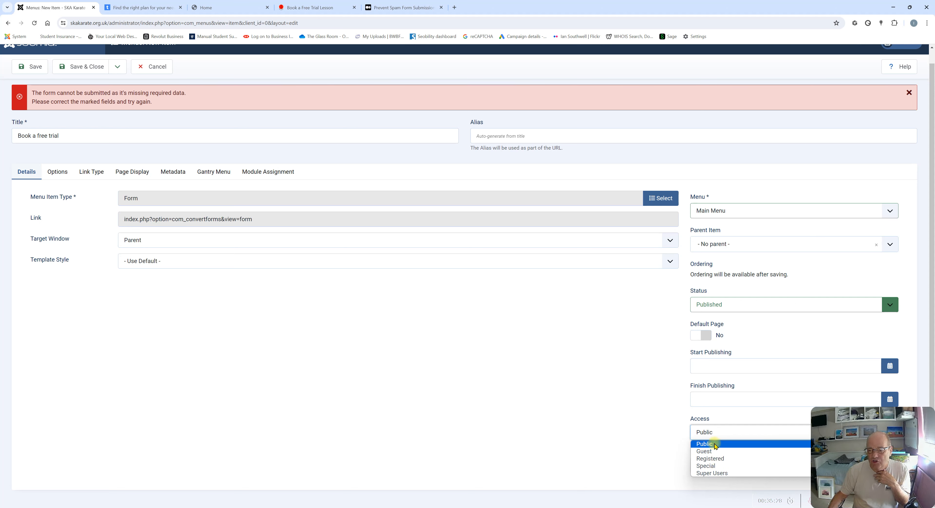
click(625, 414)
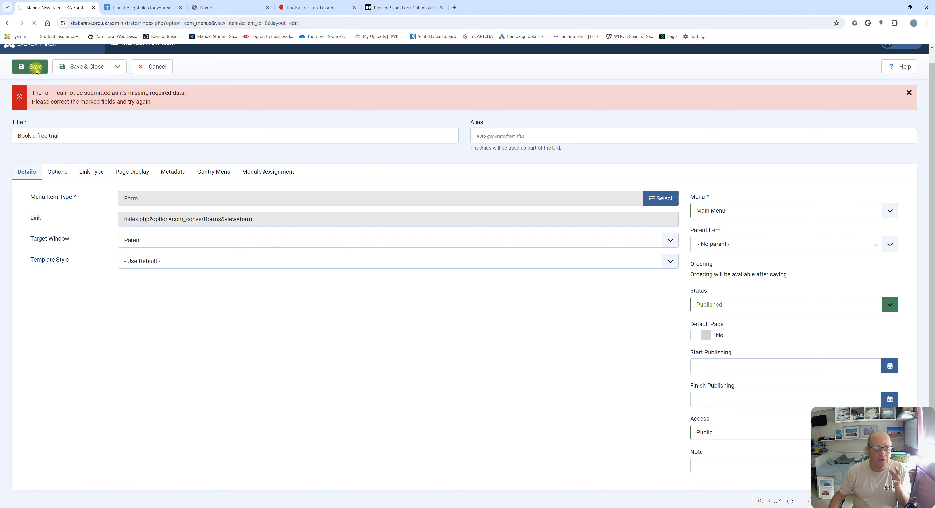
Reload the live site and open the new Book a free trial page
click(229, 7)
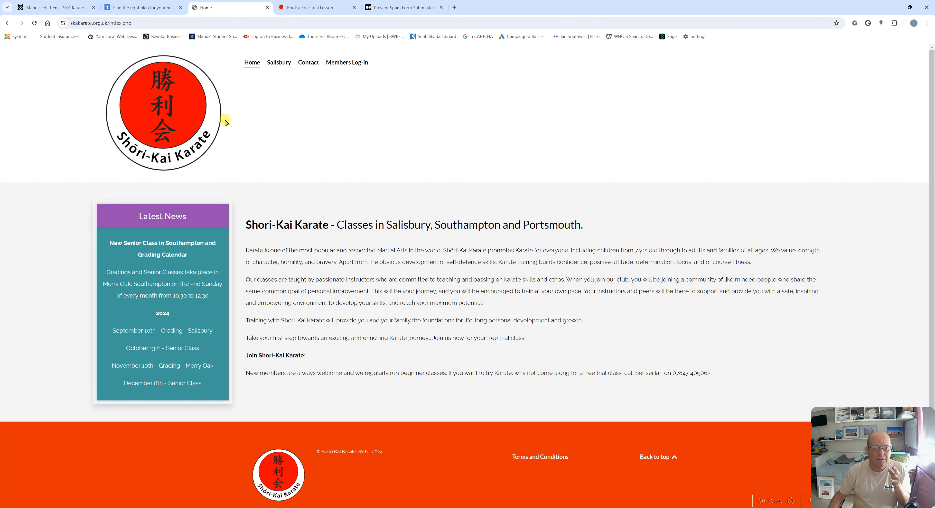
click(34, 23)
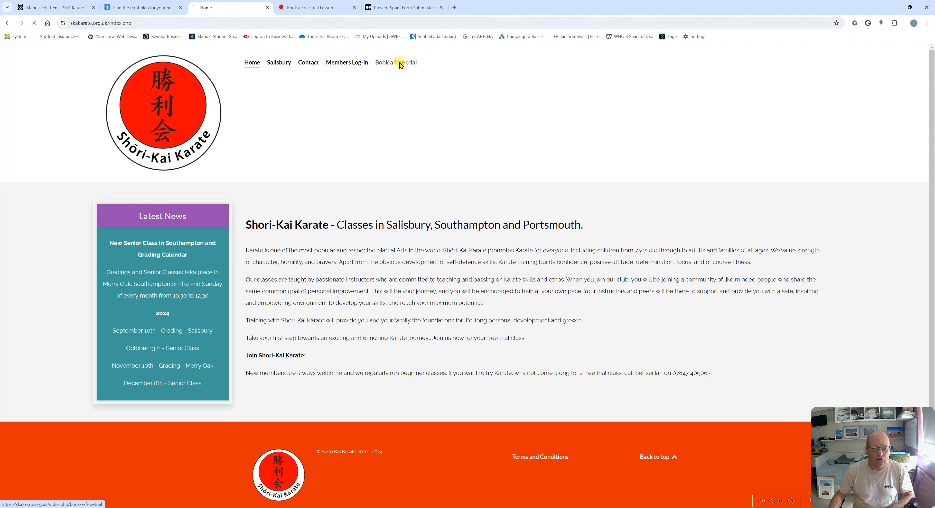
click(399, 64)
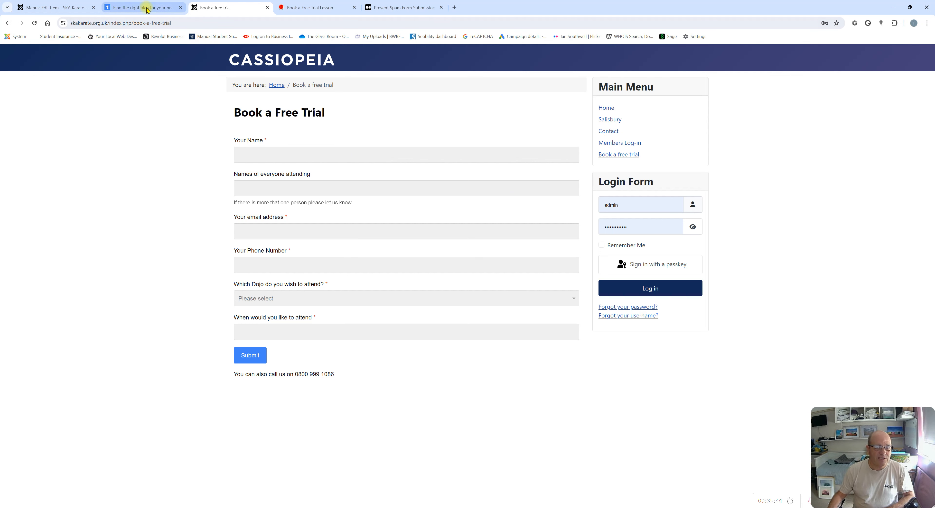
Set the Book a free trial menu item's template style to Helium - Home - Particles and save
click(49, 7)
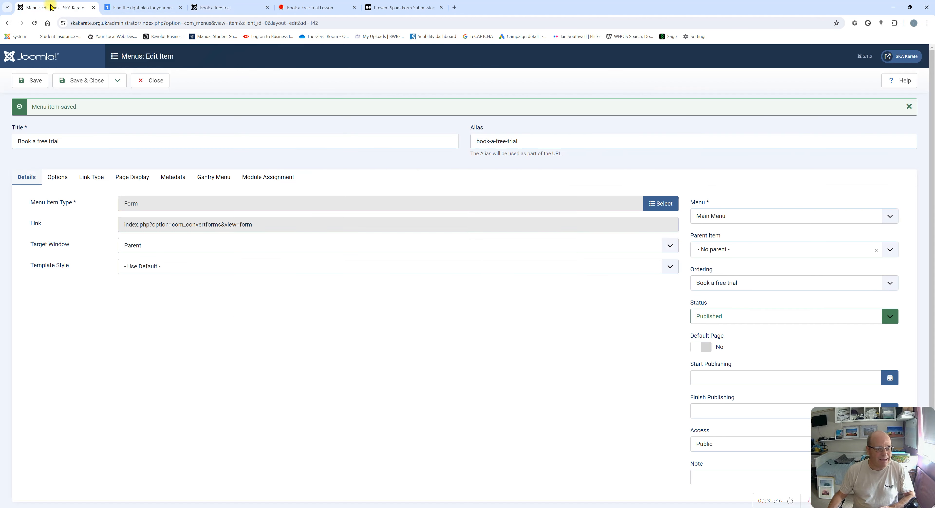
click(167, 267)
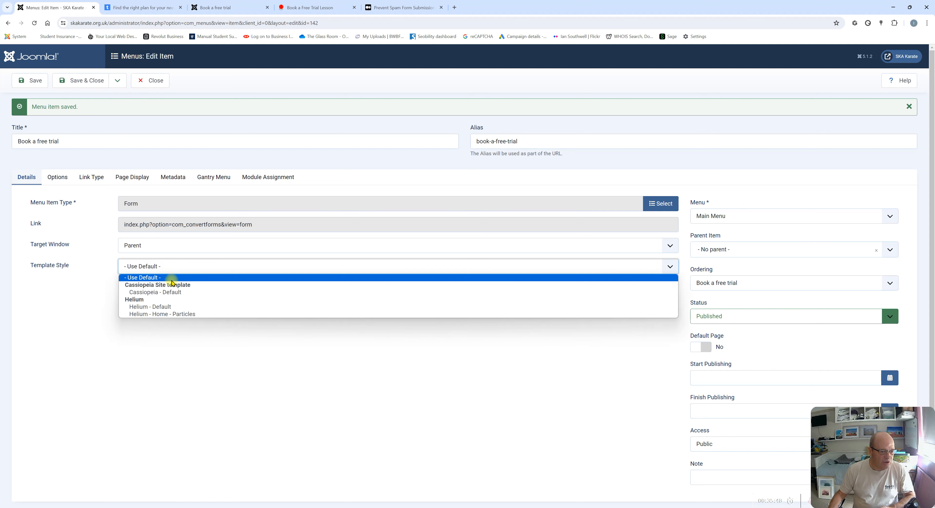
click(164, 314)
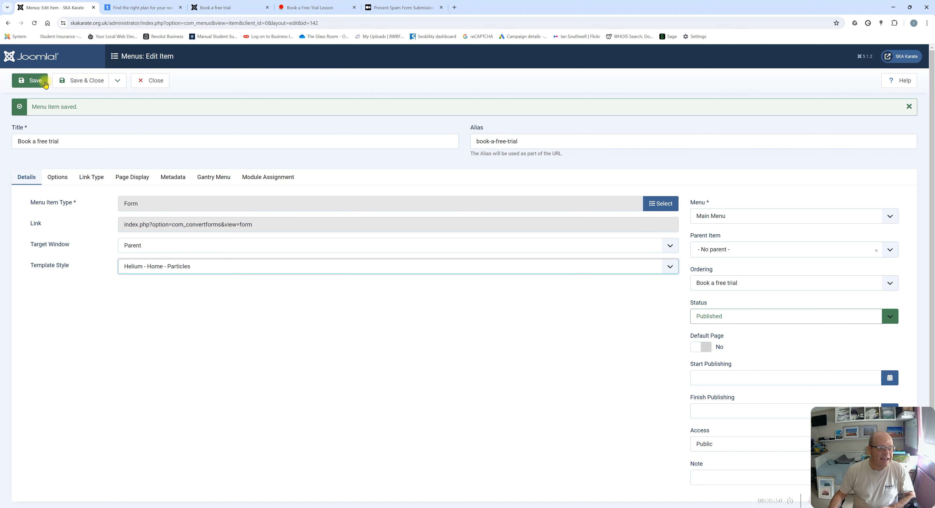
click(38, 84)
Check the restyled Book a free trial page, then go back to the home page and the administrator
click(216, 7)
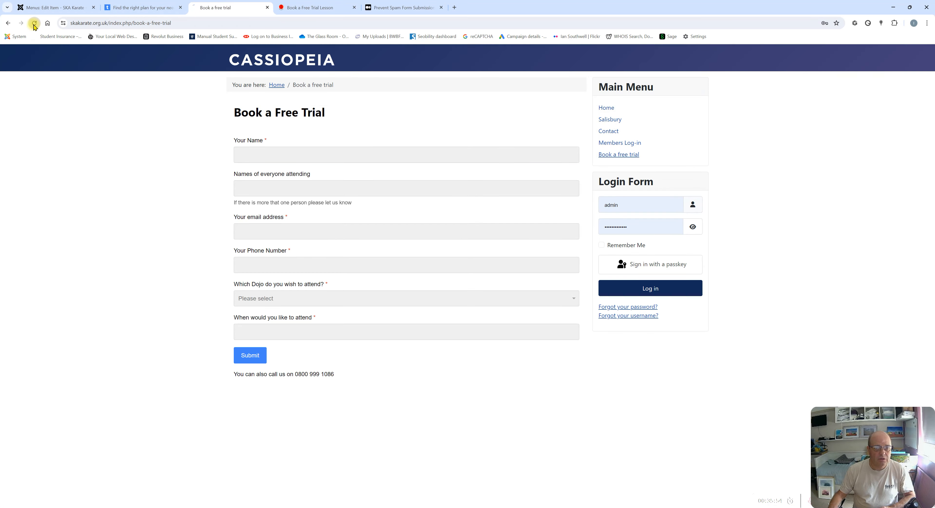
scroll(524, 175, down, 4)
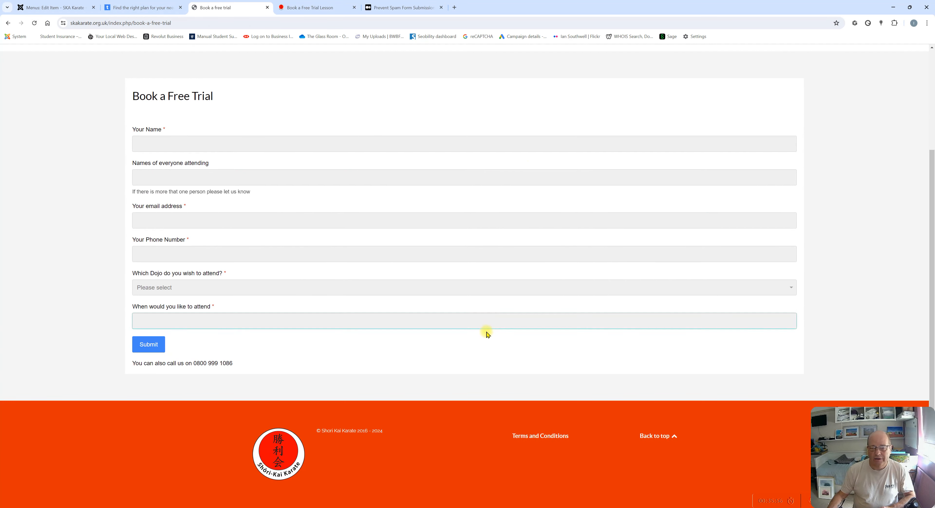
scroll(487, 334, up, 4)
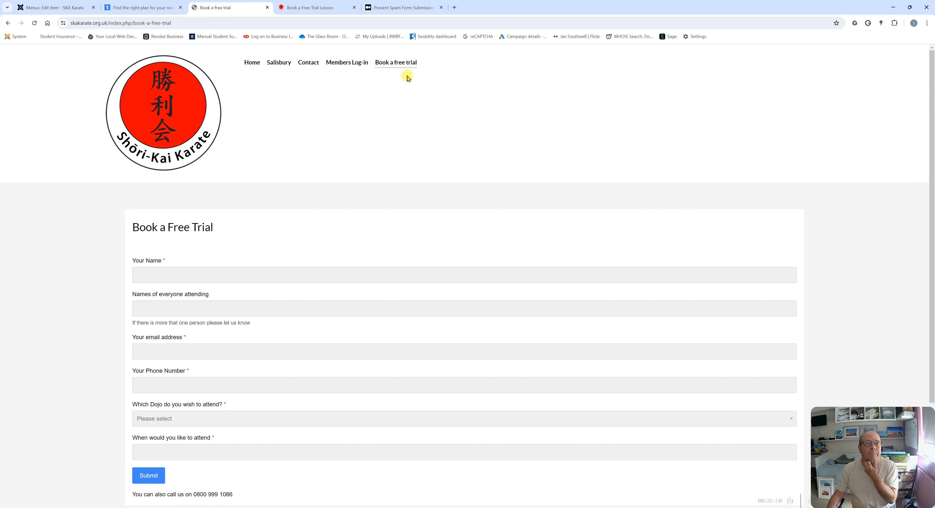
click(253, 67)
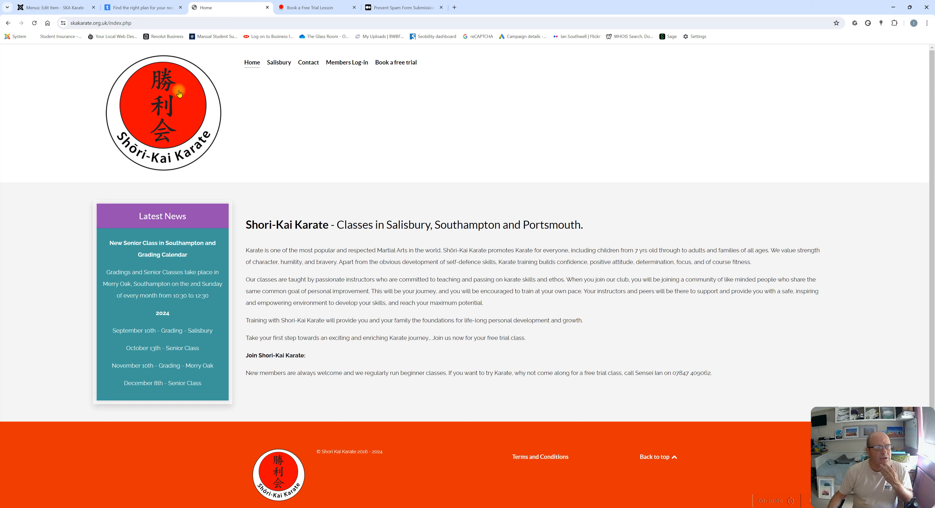
mouse_move(153, 11)
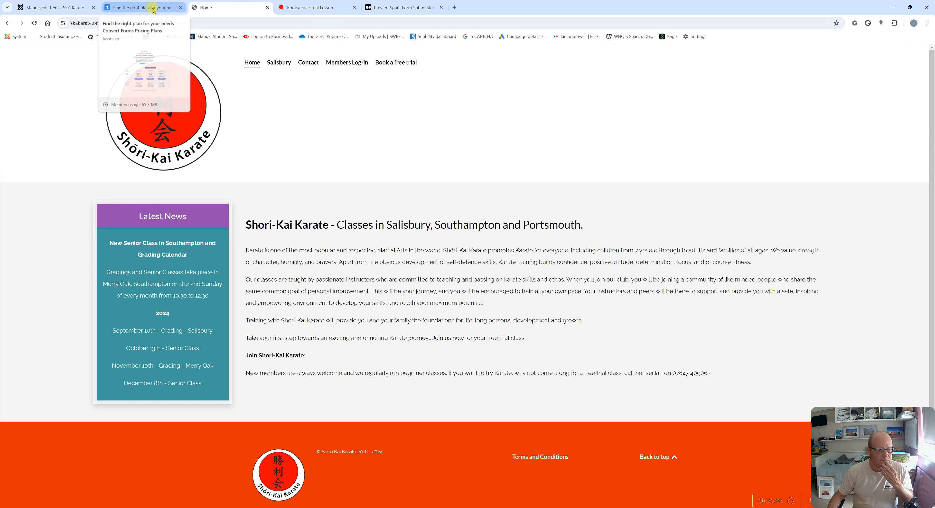
click(45, 8)
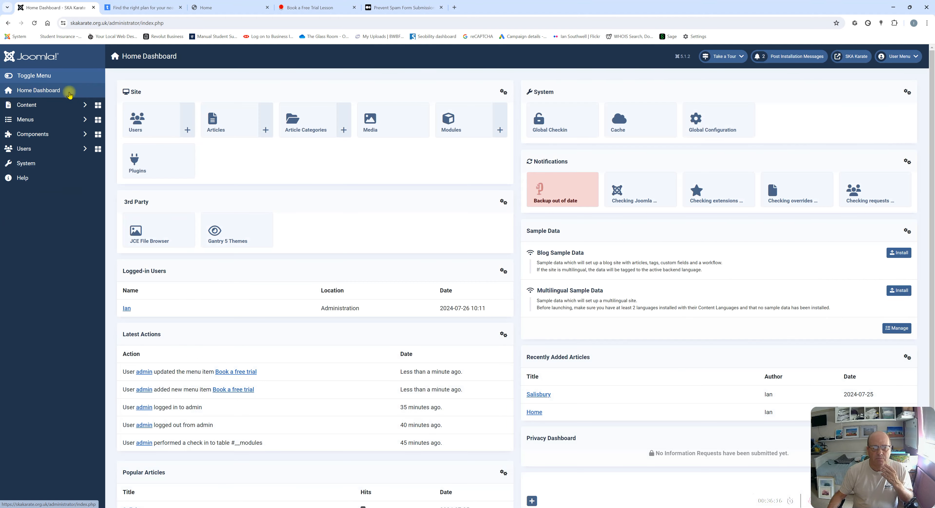
Open the Convert Forms site module and replace its title with 'Book a free trial'
click(458, 123)
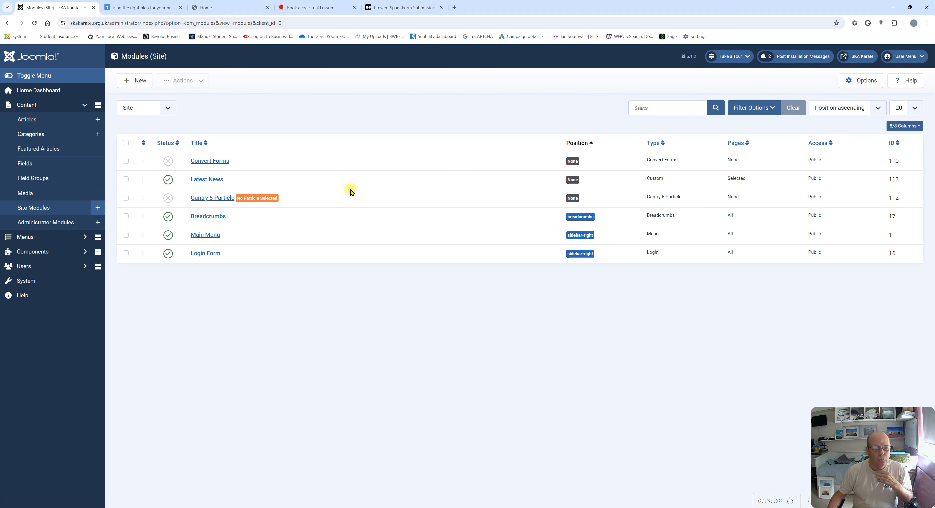
click(207, 162)
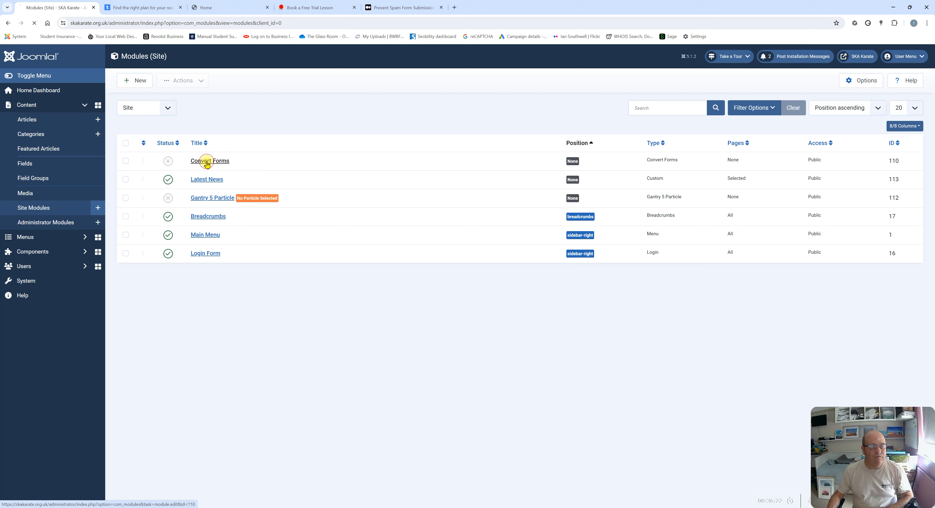
drag(58, 118, 17, 119)
text(Book a free trial)
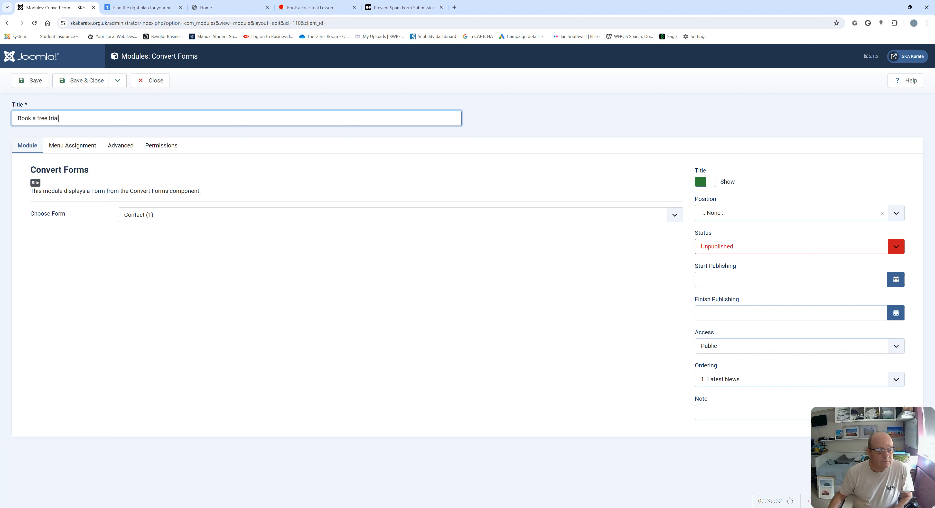
Show the Free Trial (2) form in the module and set its status to Published
click(150, 214)
click(147, 232)
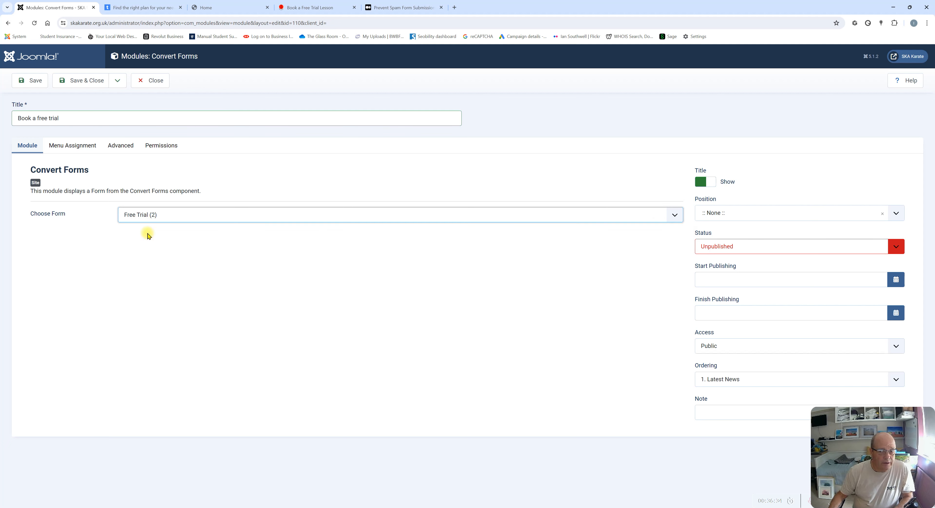
click(730, 249)
click(714, 263)
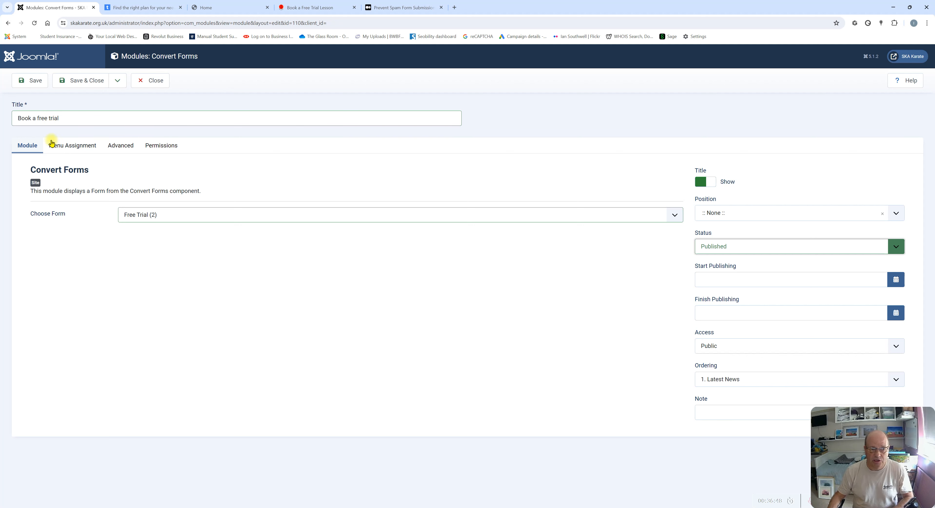
Limit the module's menu assignment to only the Home page
click(75, 150)
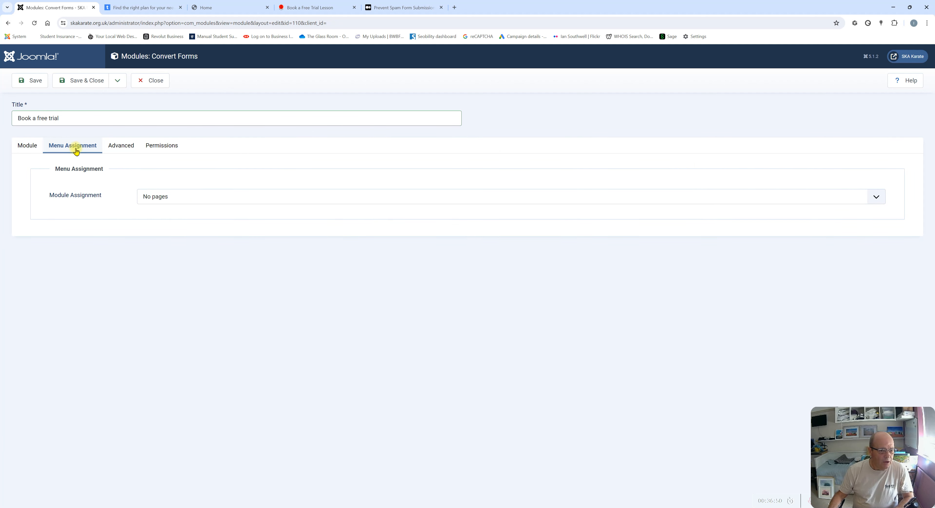
click(181, 198)
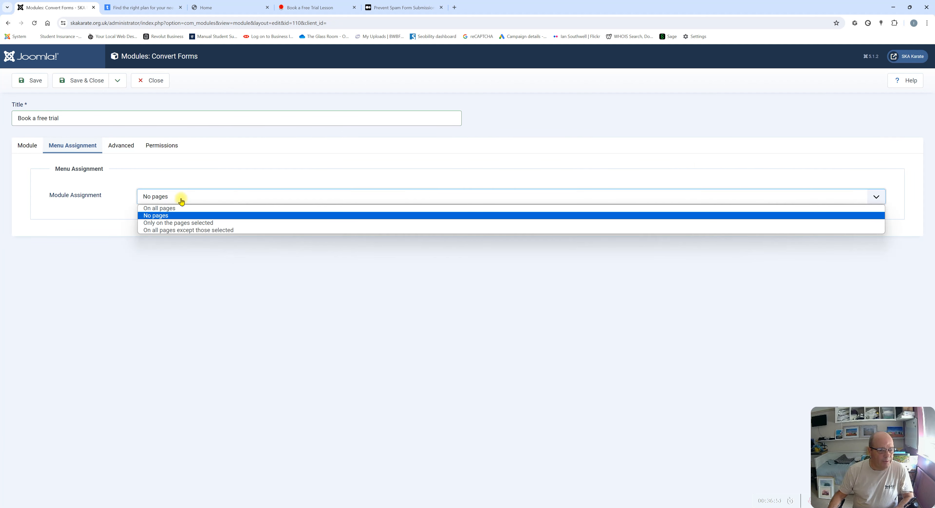
click(160, 224)
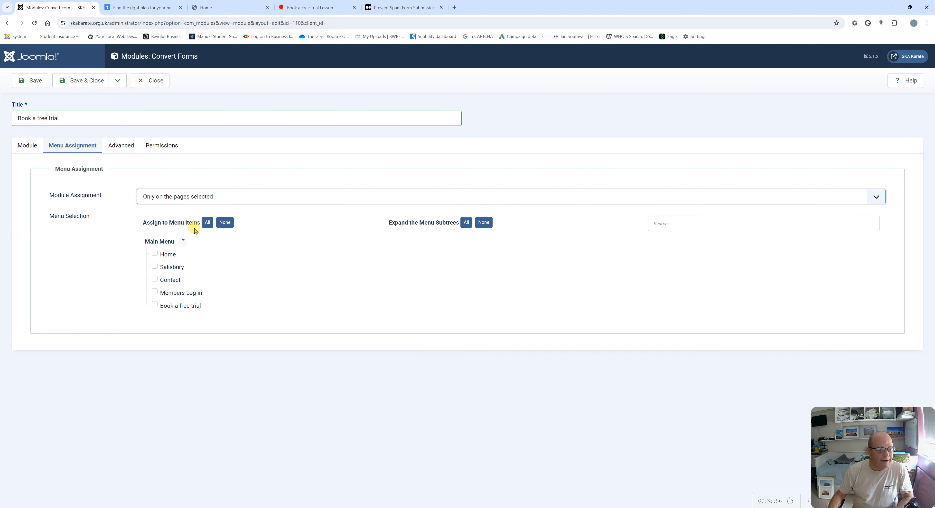
click(155, 255)
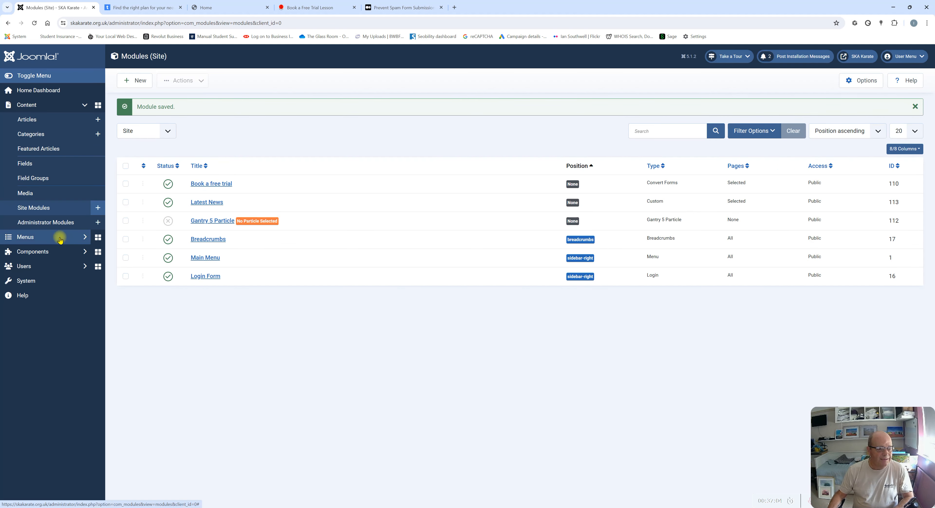
click(222, 8)
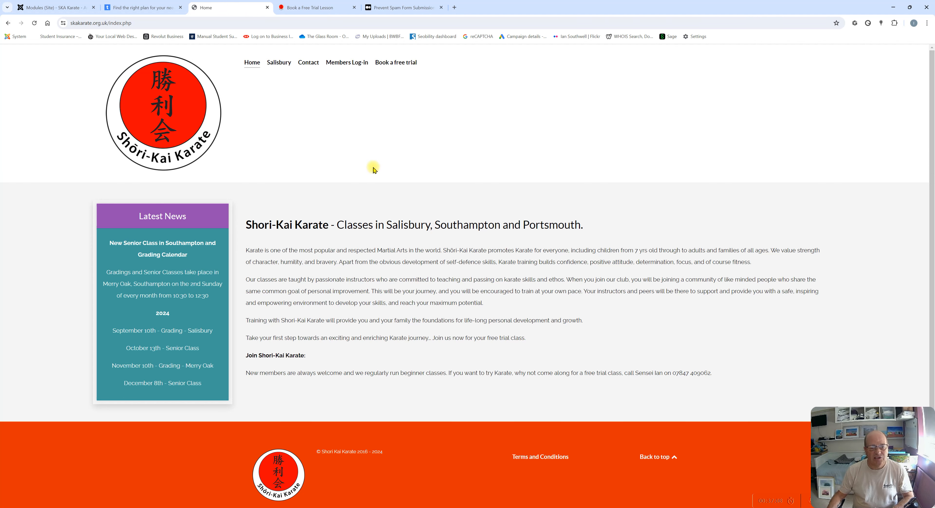
click(157, 11)
click(55, 8)
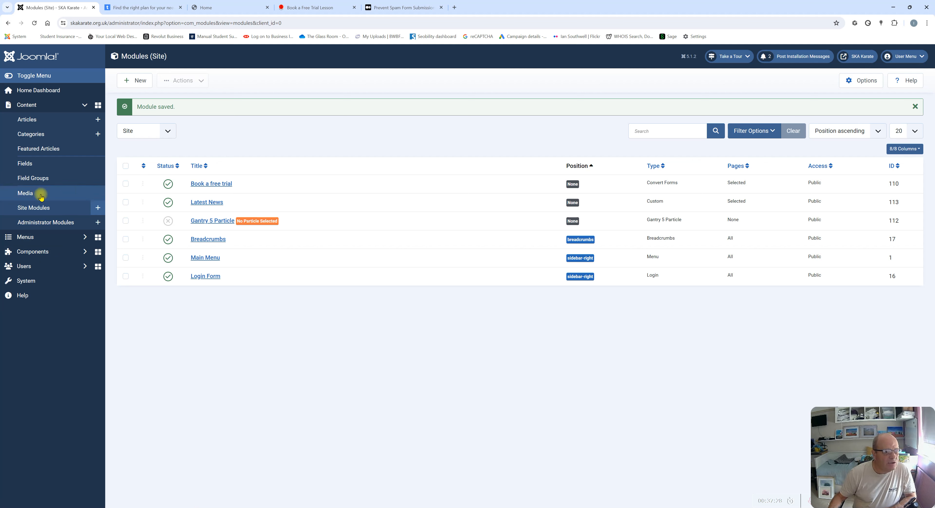
Open the Helium theme's Home - Particles outline layout in Gantry 5
click(35, 253)
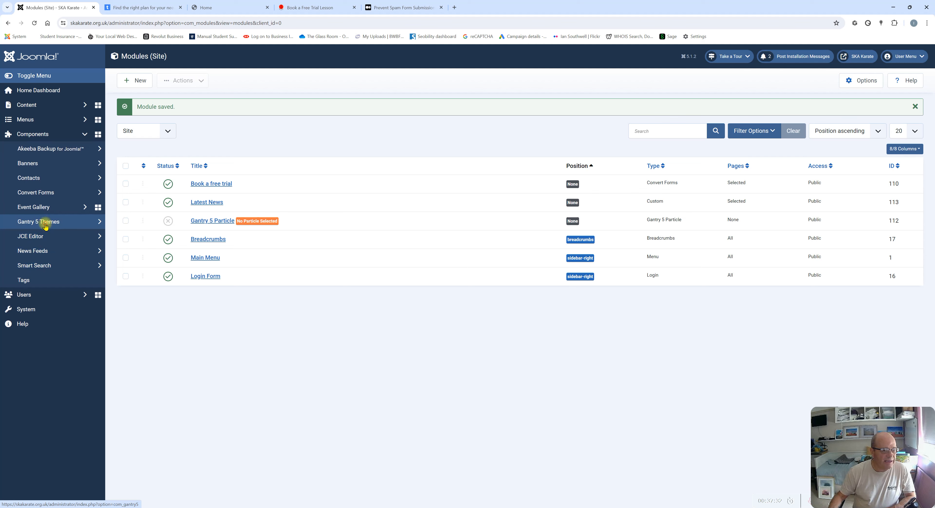
click(47, 221)
click(59, 235)
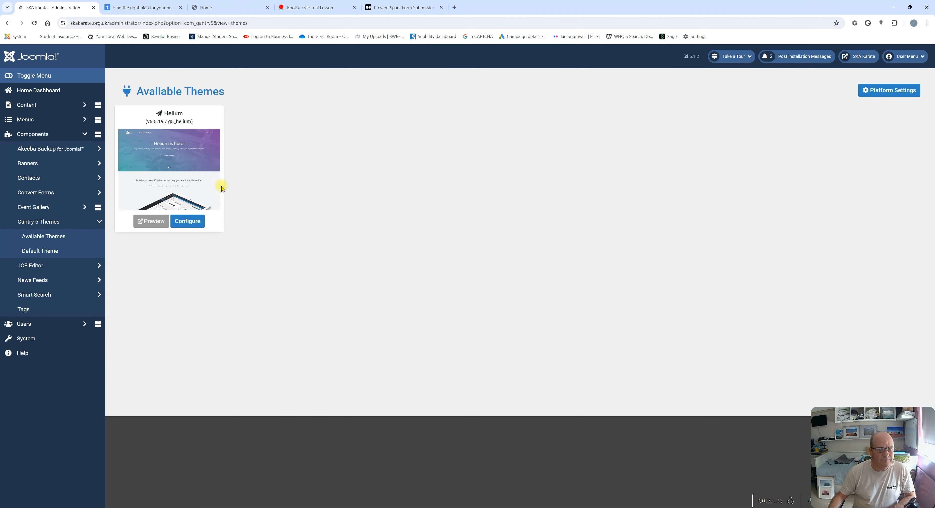
click(184, 222)
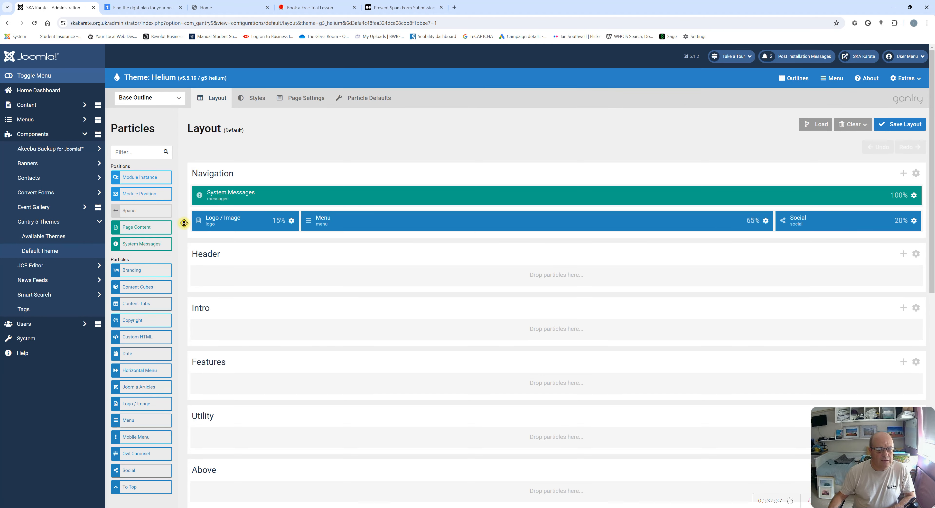
click(179, 98)
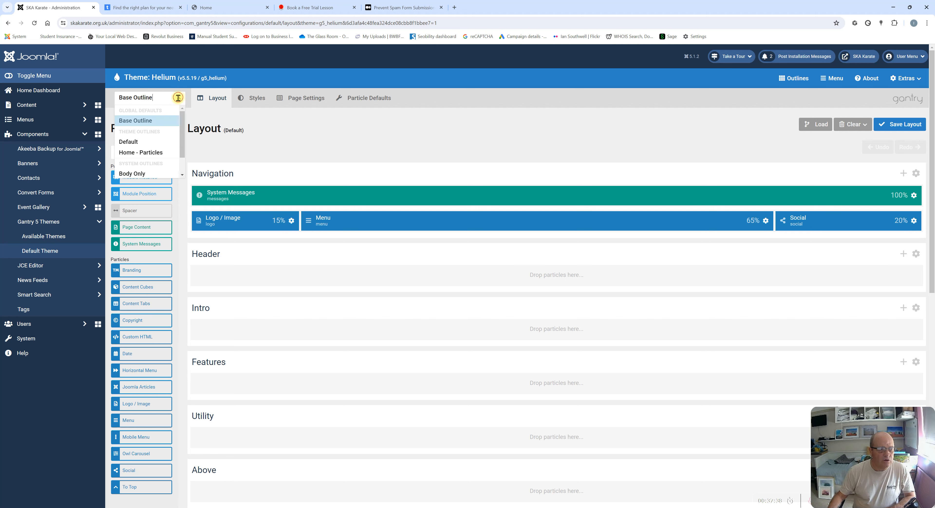
click(142, 153)
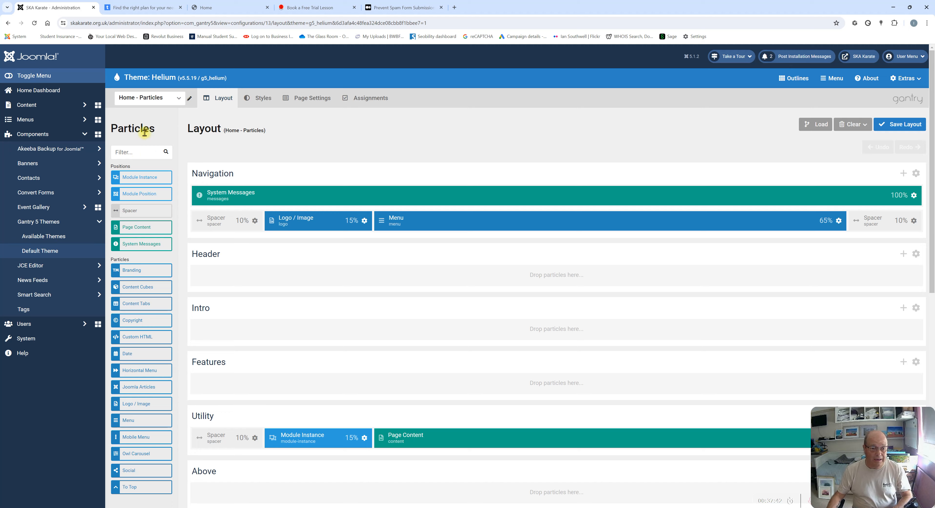
scroll(333, 266, down, 3)
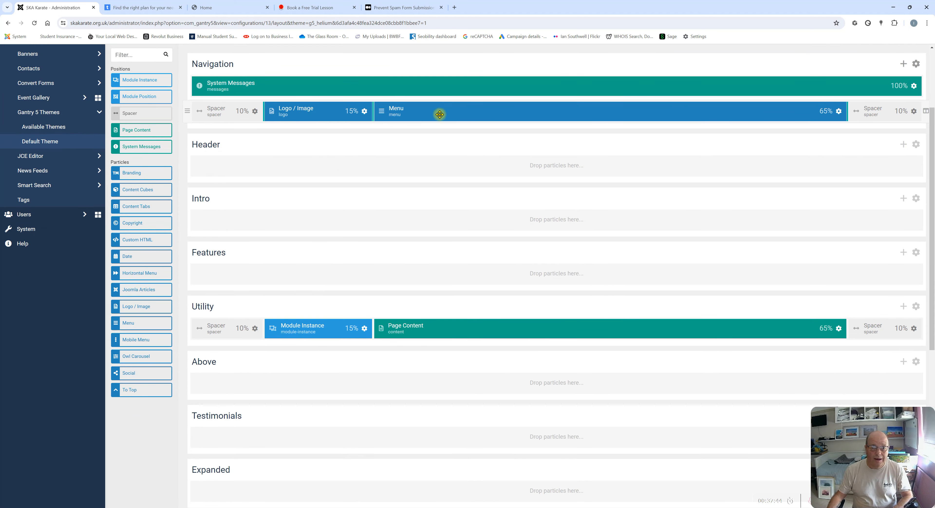
Compare the layout with the live homepage, then close the Convert Forms pricing tab
click(221, 6)
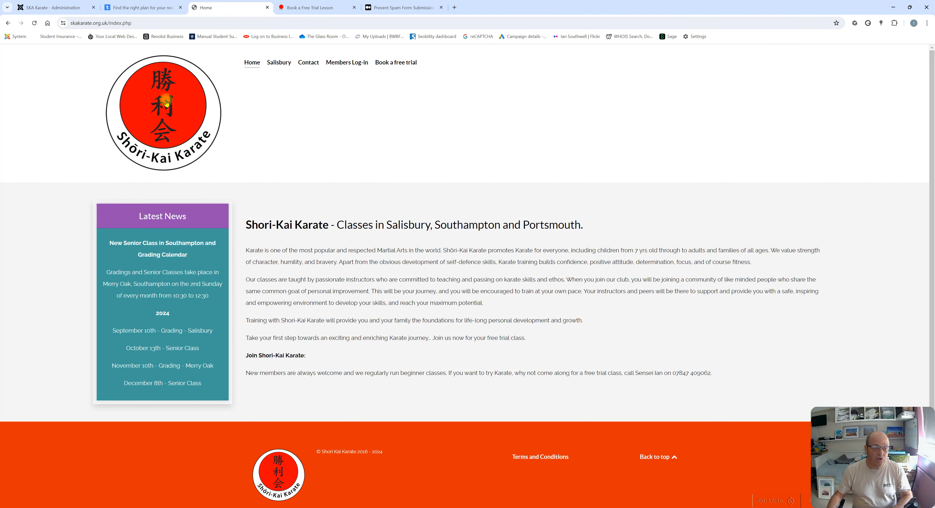
click(133, 7)
click(60, 7)
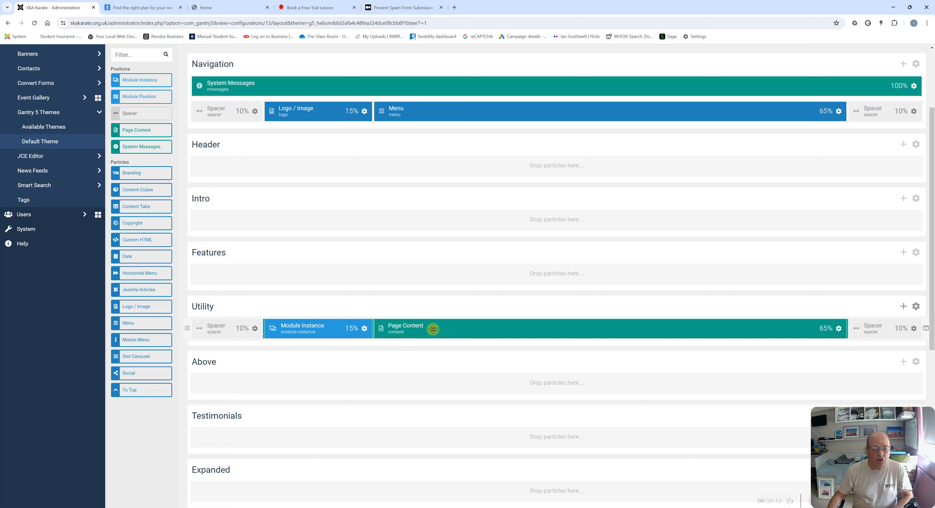
click(238, 8)
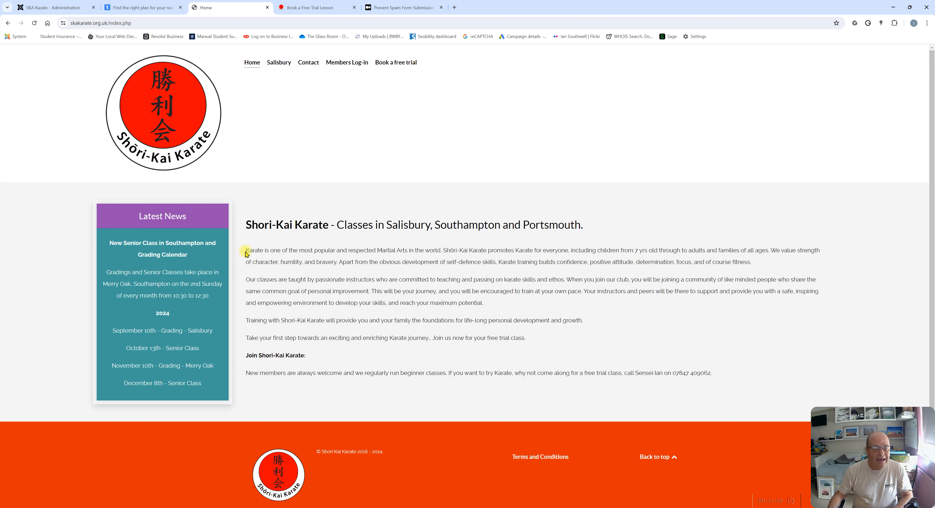
drag(251, 226, 731, 378)
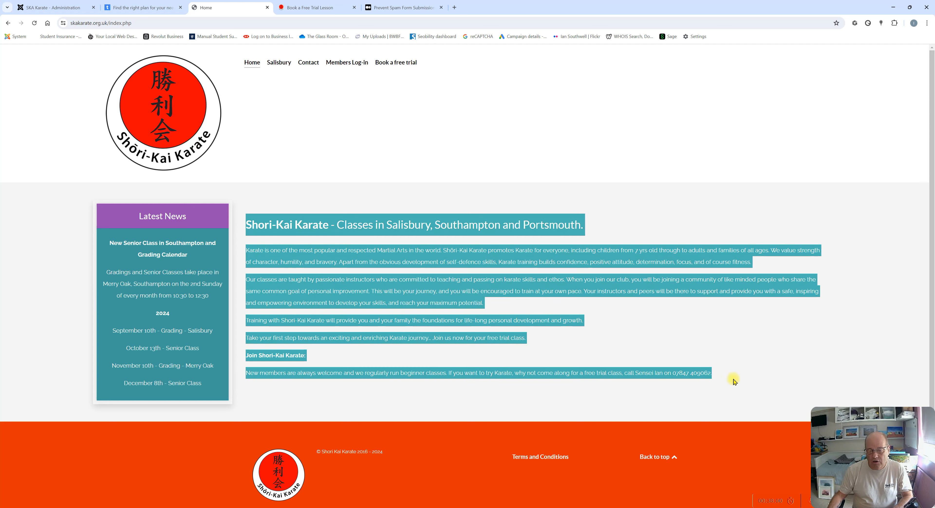
click(259, 189)
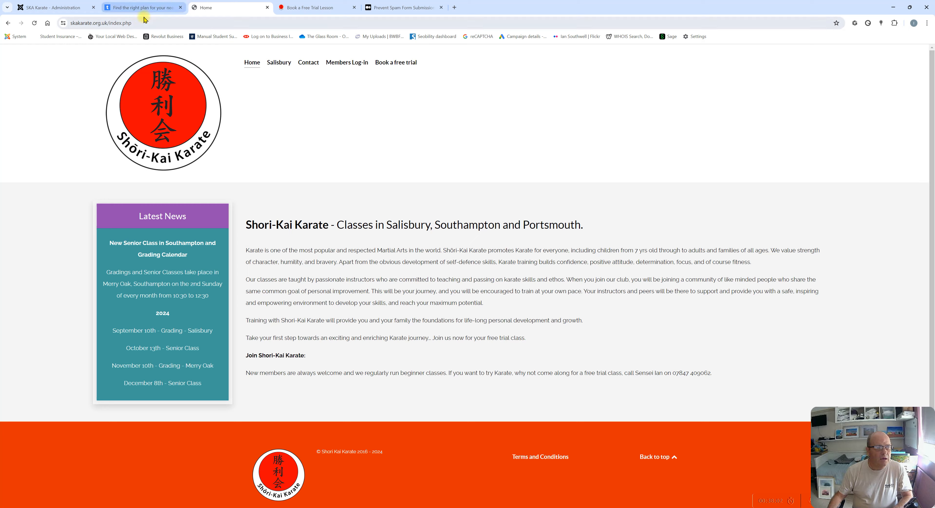
click(138, 8)
click(65, 8)
click(160, 10)
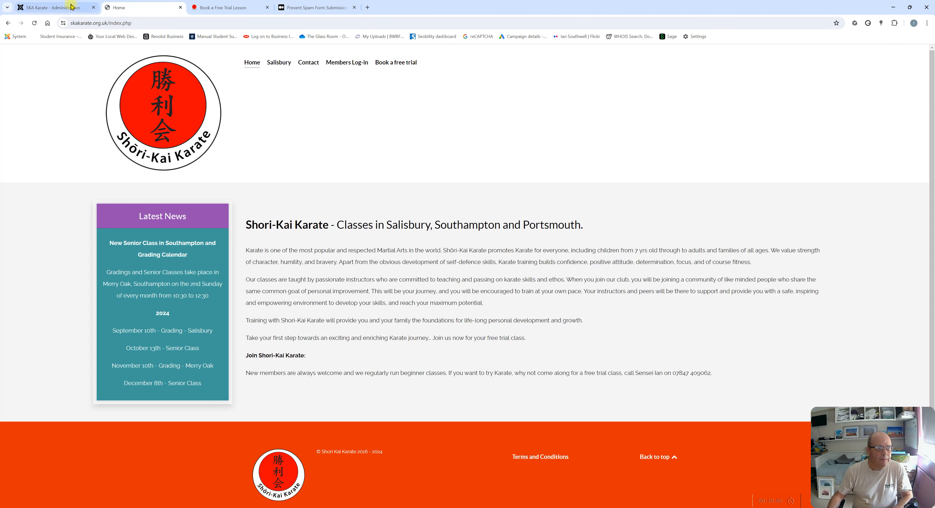
click(180, 7)
click(54, 7)
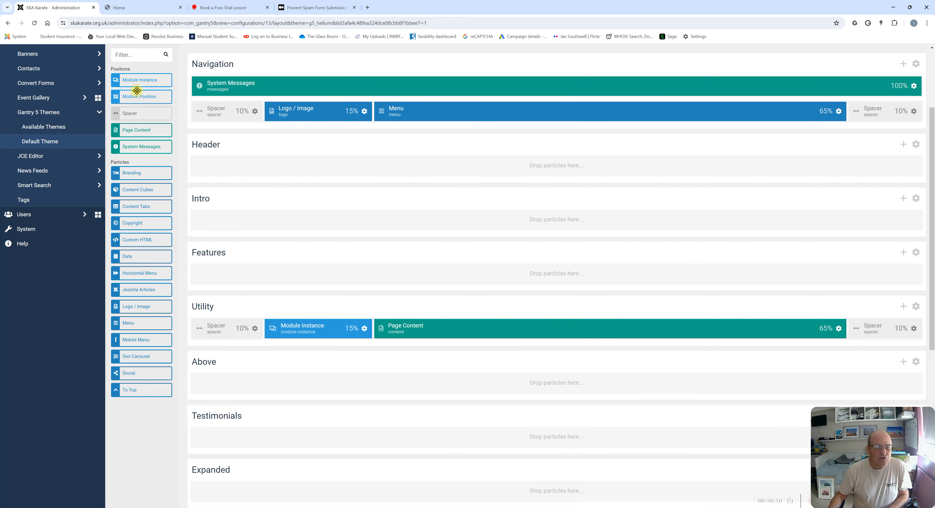
Add a Module Instance after Page Content in the Utility row and resize columns to 10/15/50/15/10
drag(138, 81, 854, 329)
drag(775, 330, 847, 329)
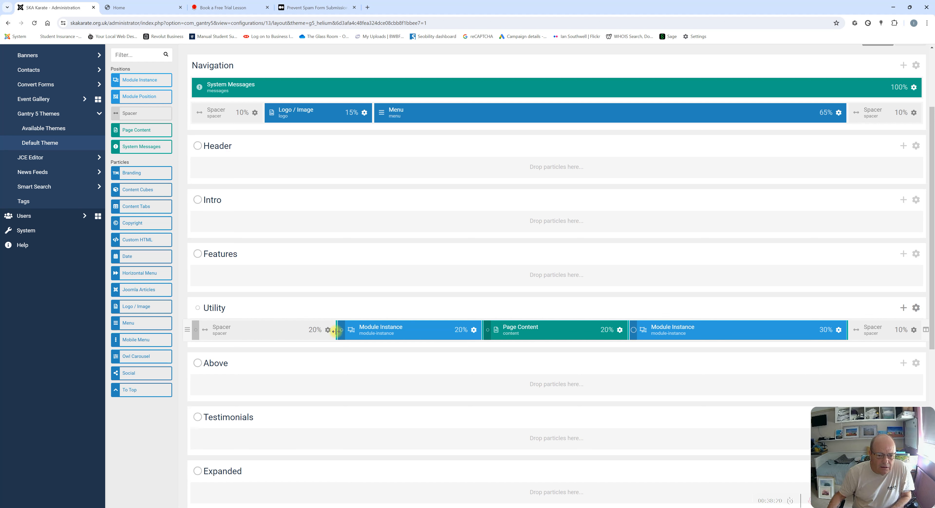
drag(336, 332, 262, 334)
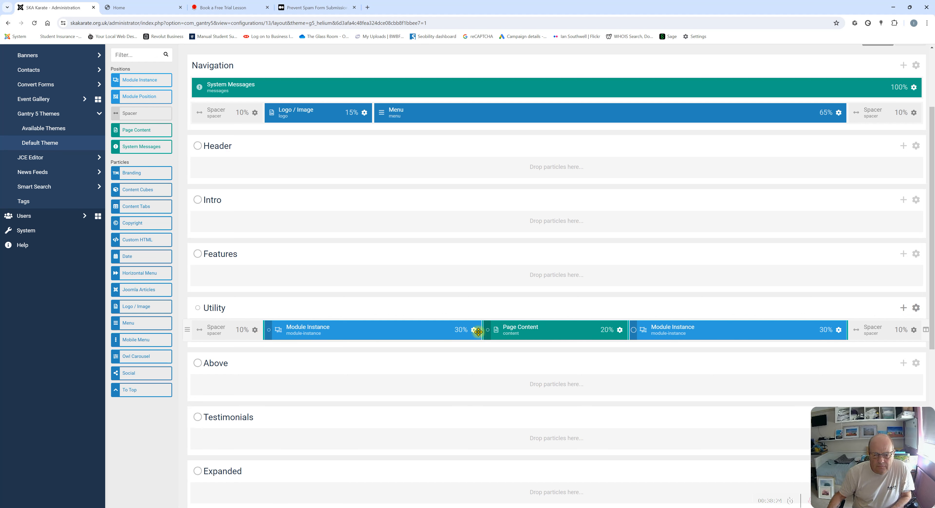
mouse_move(481, 331)
mouse_down()
mouse_move(386, 329)
mouse_move(474, 337)
mouse_up()
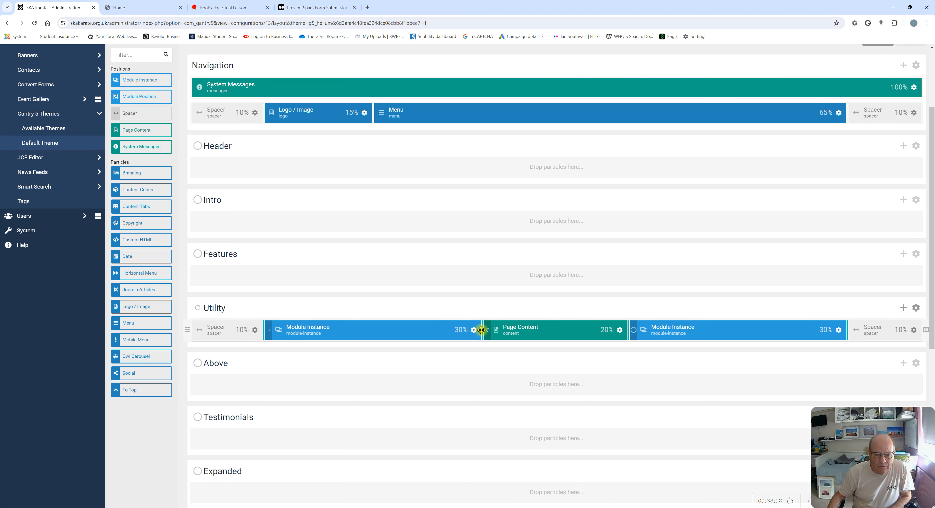
drag(483, 331, 379, 334)
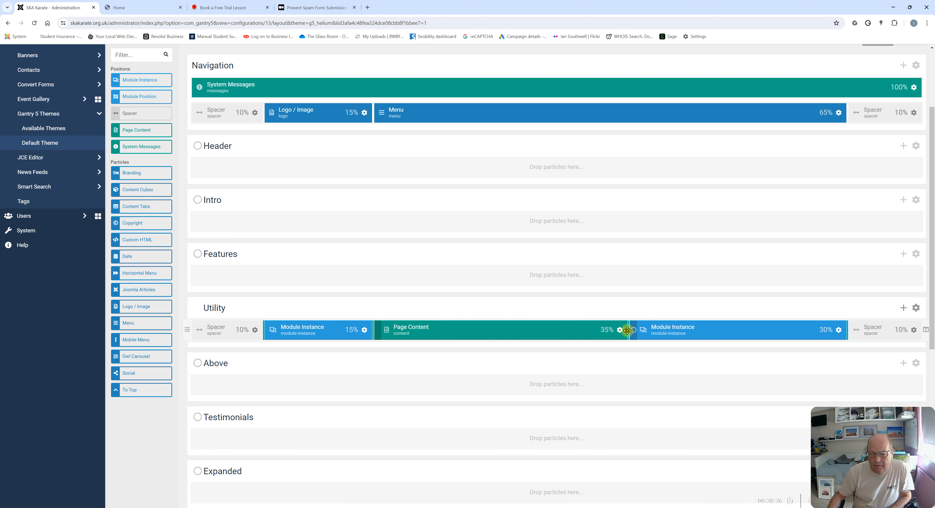
drag(628, 331, 736, 328)
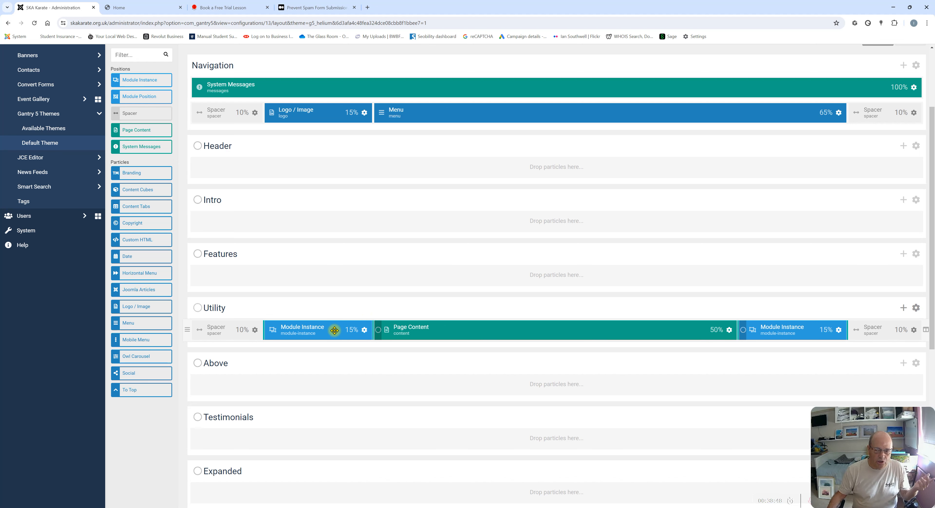
click(838, 333)
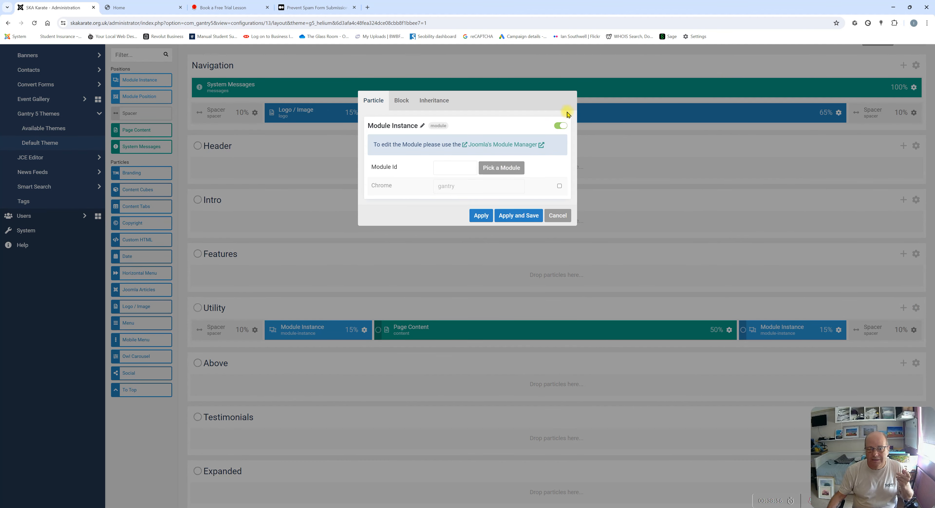
Assign the Book a free trial module (ID 110) to the right Module Instance and save the layout
click(558, 215)
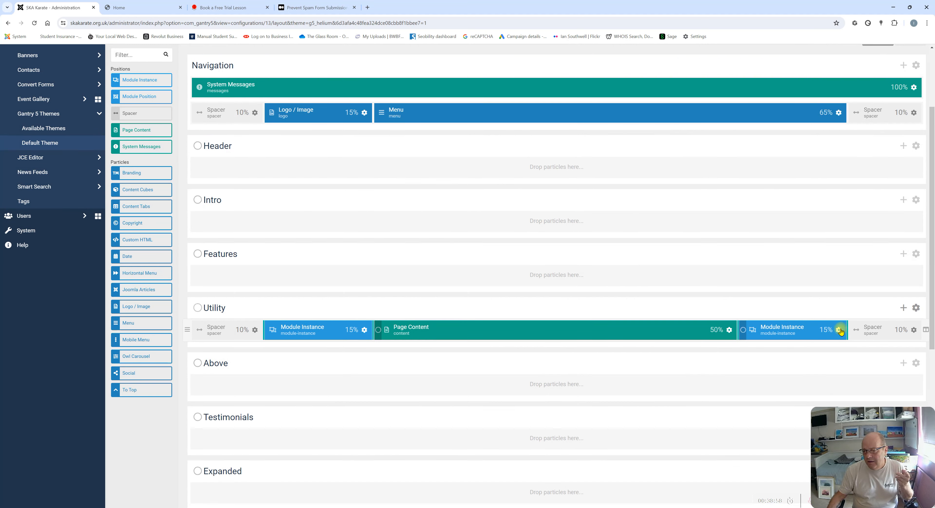
click(839, 330)
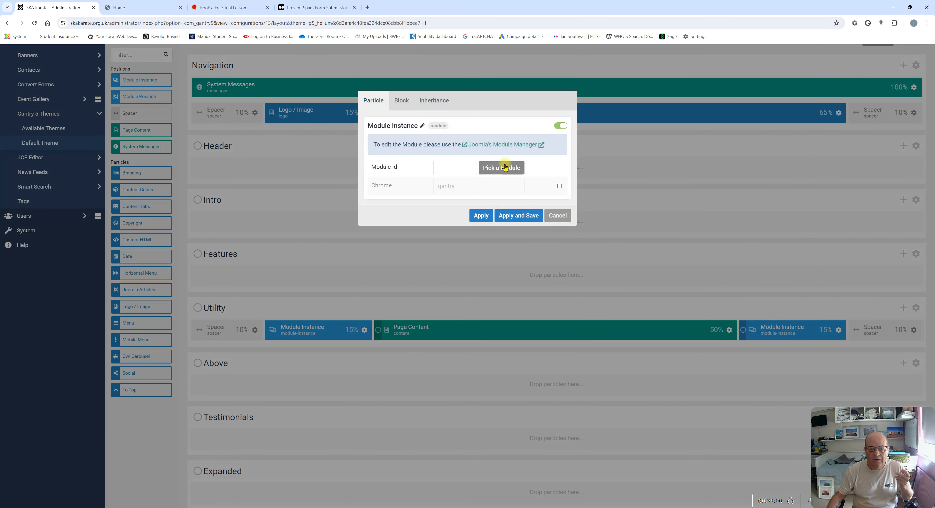
click(502, 167)
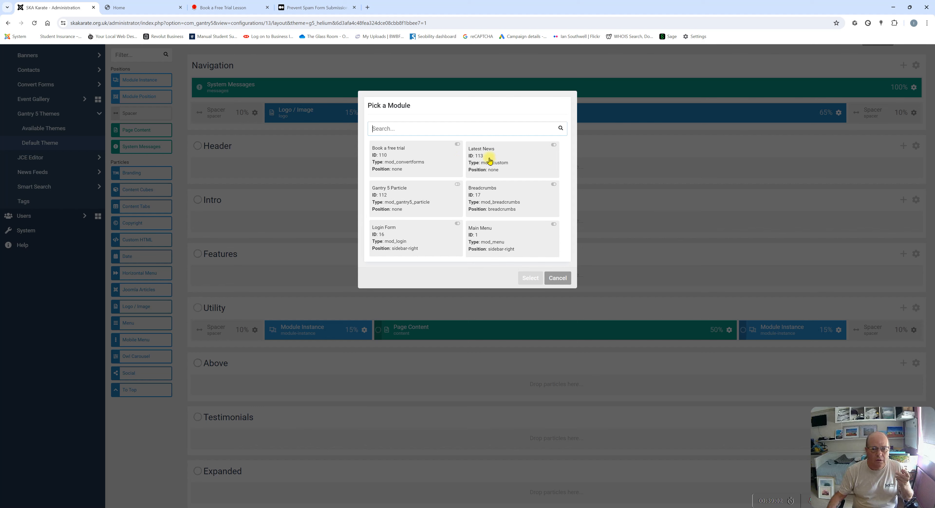
click(387, 160)
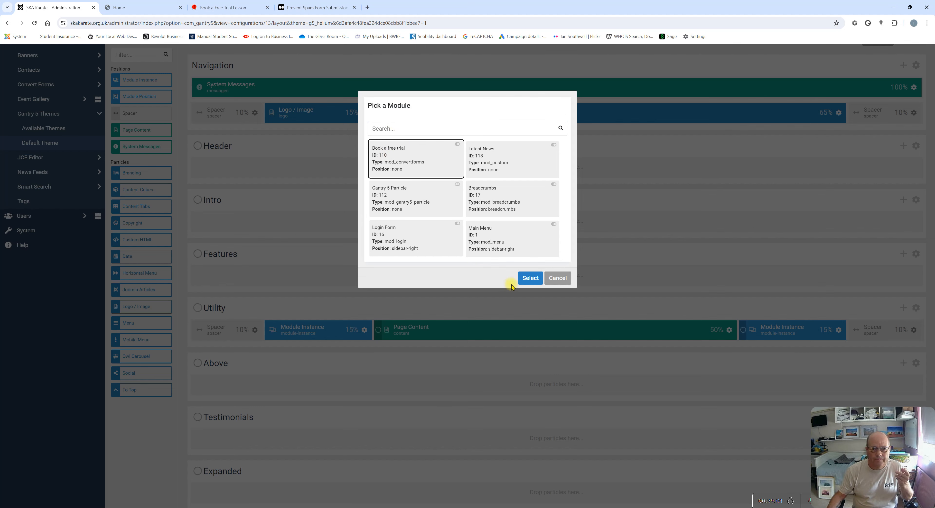
click(530, 278)
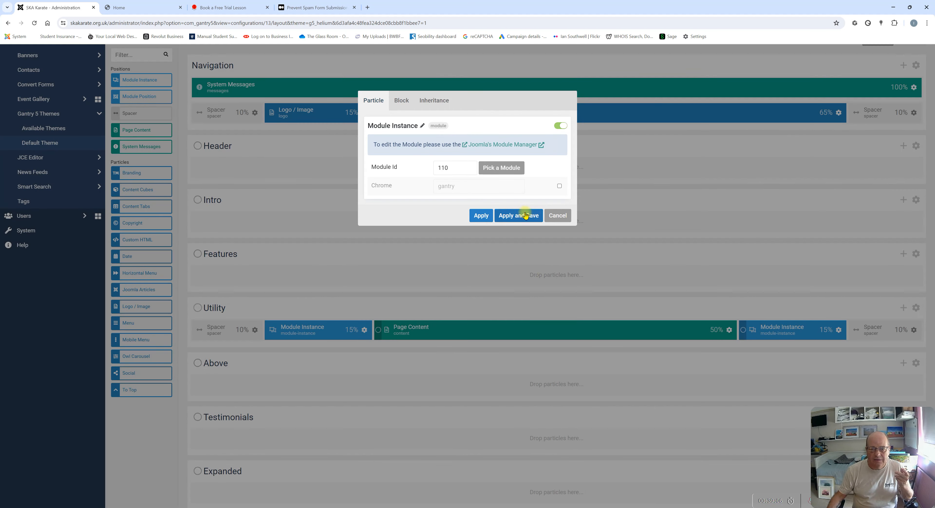
click(526, 215)
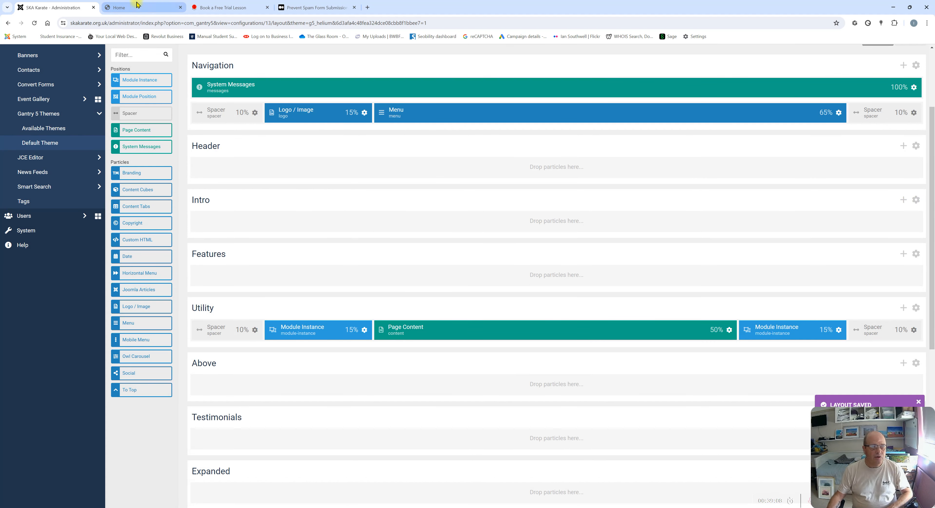
click(140, 7)
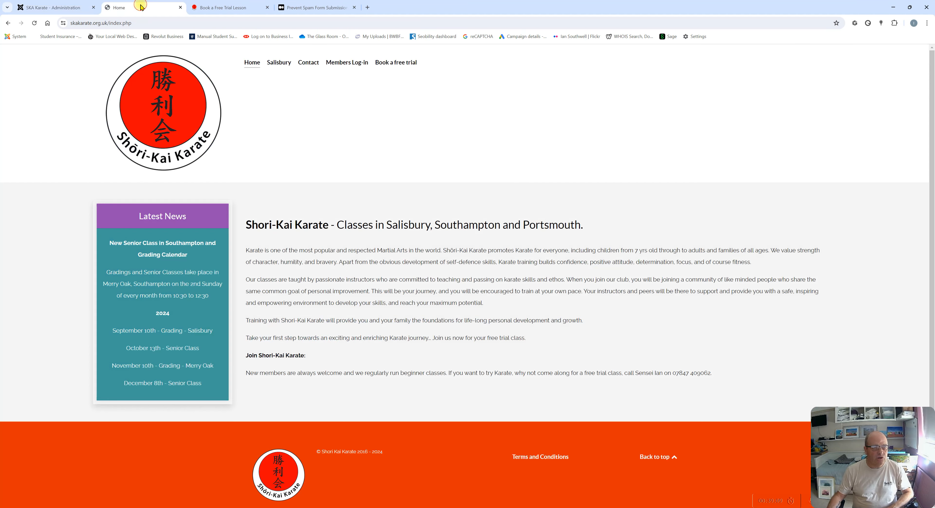
Reload the homepage and check the Book a Free Trial form's Your Name field in the right column
click(34, 24)
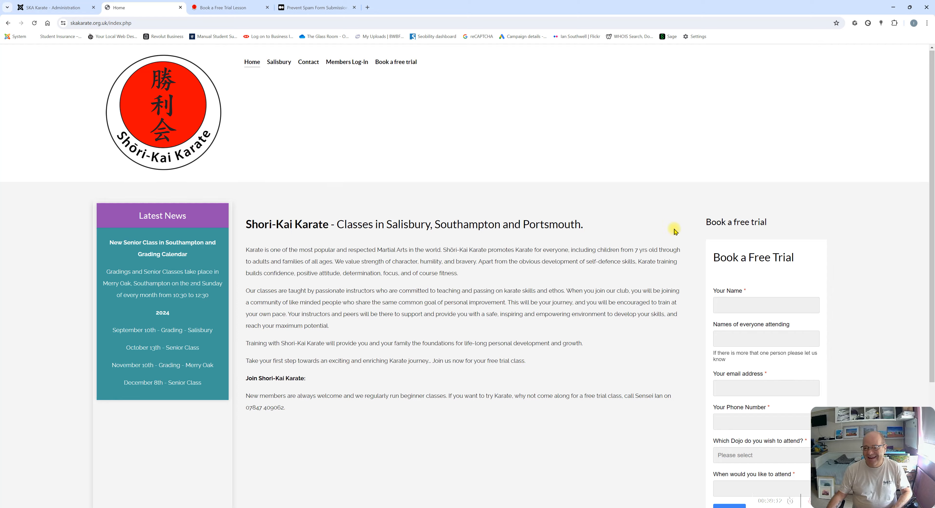
scroll(708, 226, down, 3)
click(726, 154)
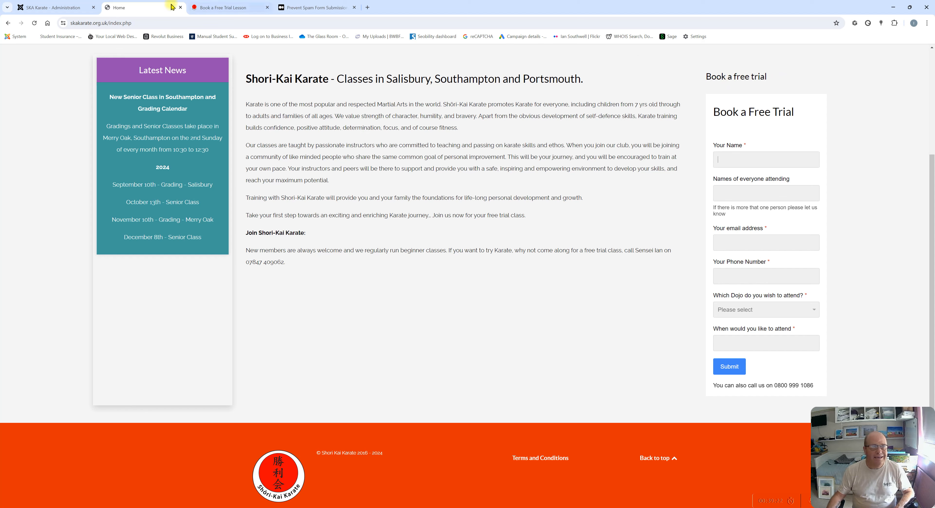
click(66, 11)
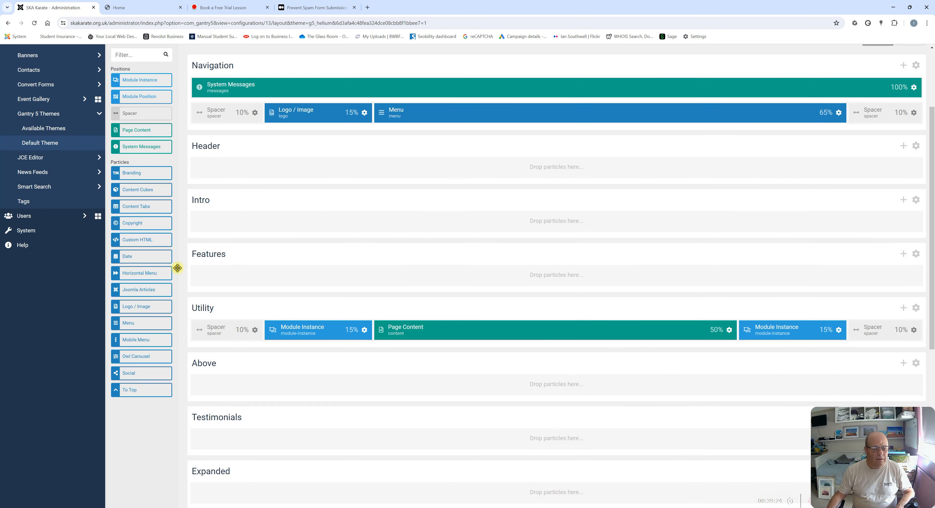
Set the Book a free trial module's Title to Hide and save it
scroll(251, 183, up, 2)
scroll(251, 183, up, 1)
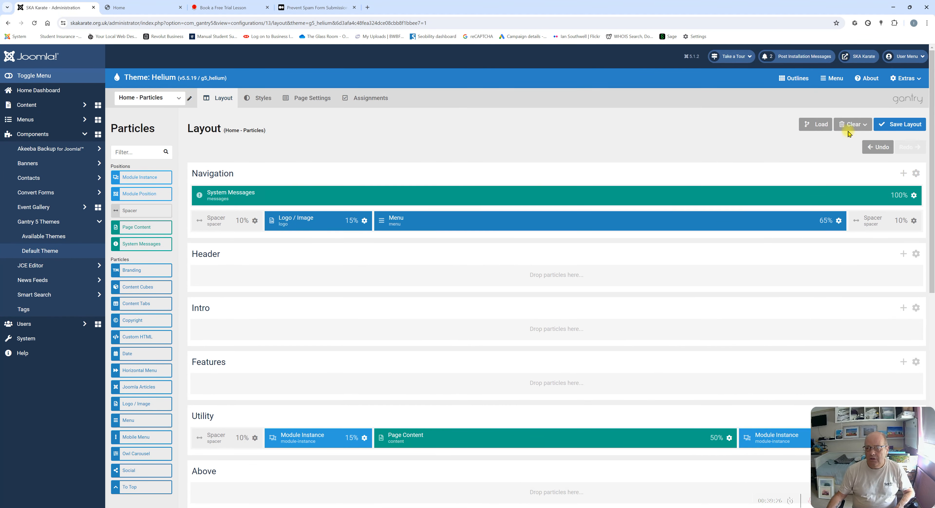
click(43, 97)
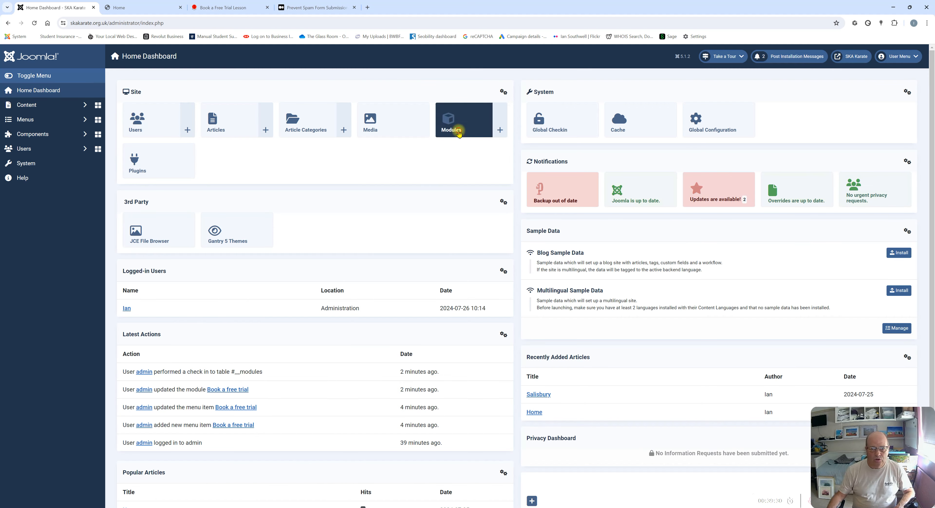
click(458, 134)
click(201, 161)
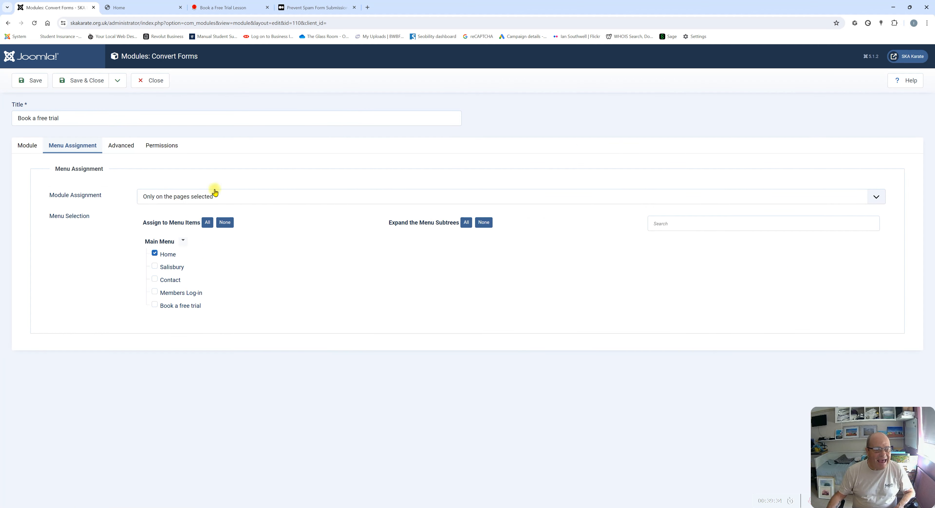
click(20, 146)
click(701, 186)
click(35, 84)
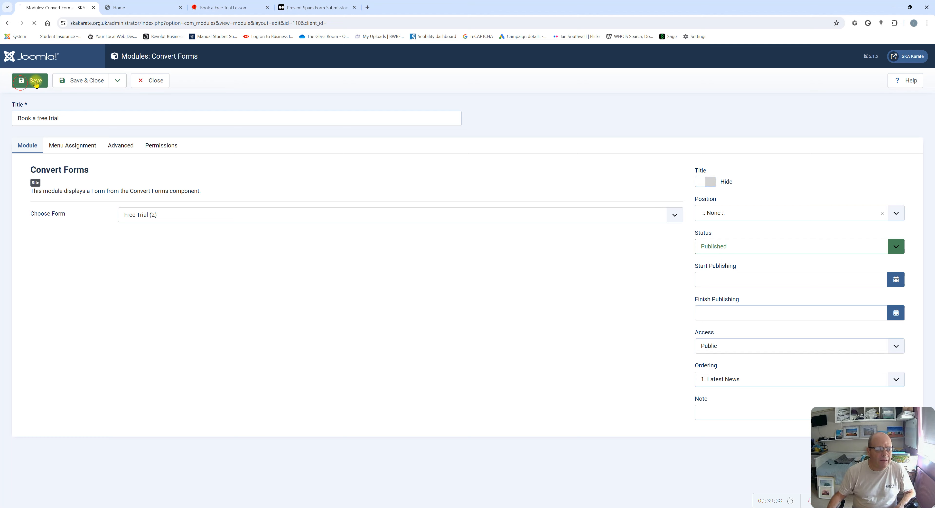
Check the homepage form now appears without its heading, then return to the module editor
click(136, 6)
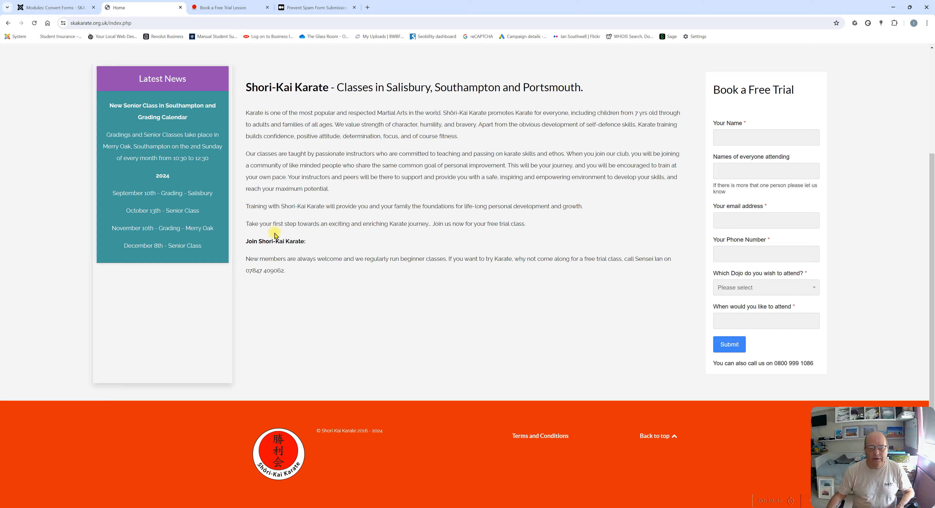
scroll(280, 245, down, 5)
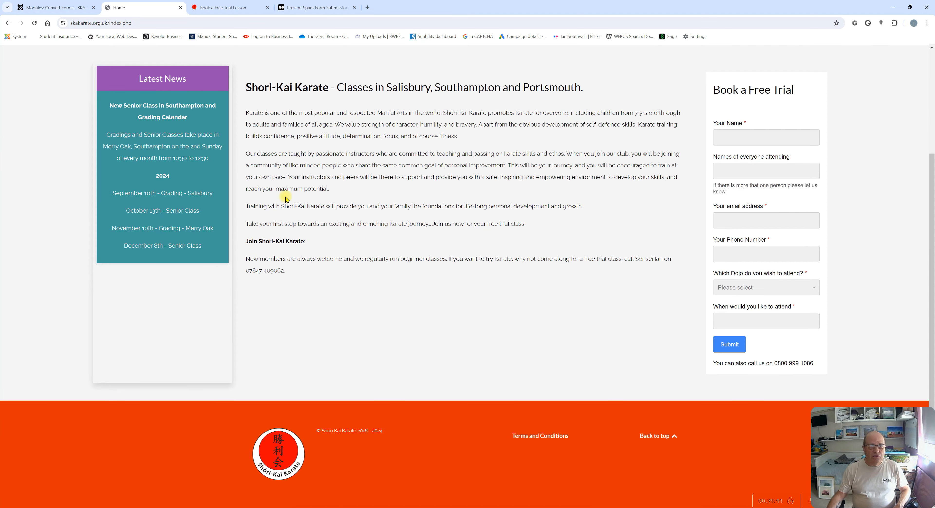
scroll(284, 199, up, 6)
click(78, 14)
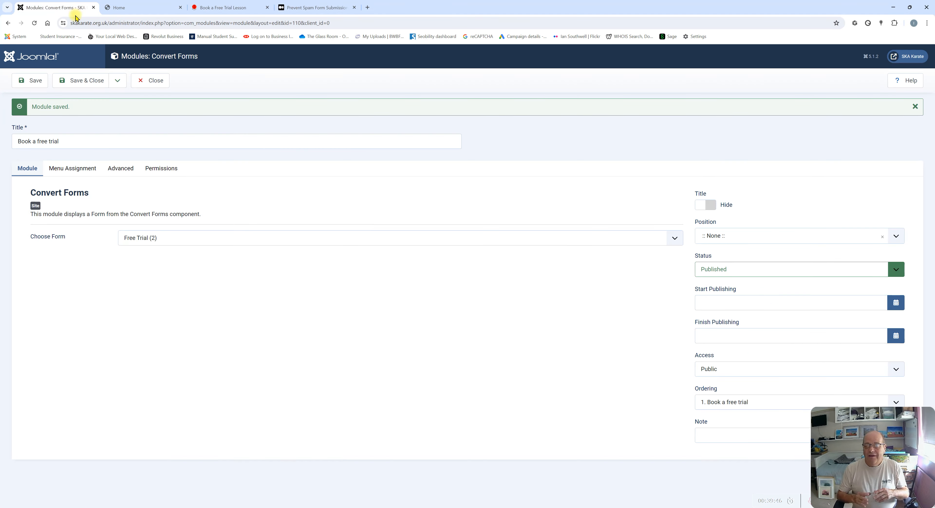